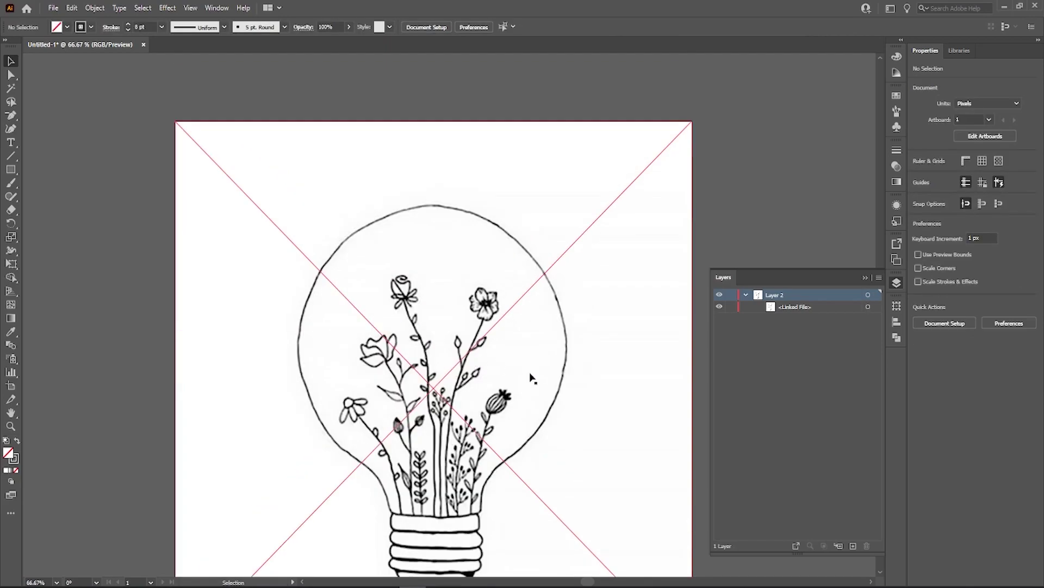
Lock the layer holding the light bulb sketch and add a new layer above it.
{"action": "scroll", "coordinate": [341, 402], "scroll_direction": "down", "scroll_amount": 2}
{"action": "left_click", "coordinate": [392, 355]}
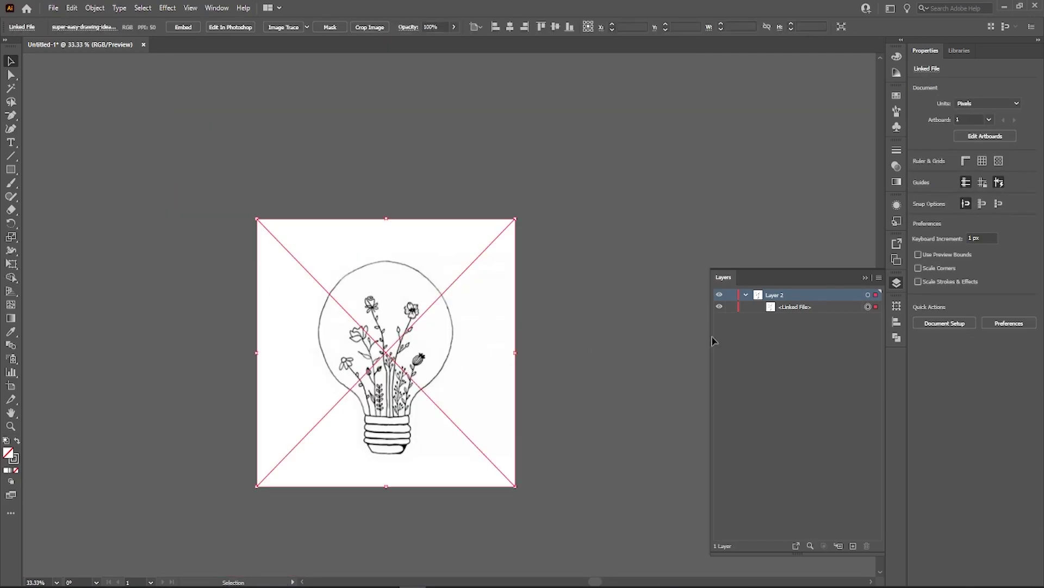
{"action": "left_click", "coordinate": [731, 295]}
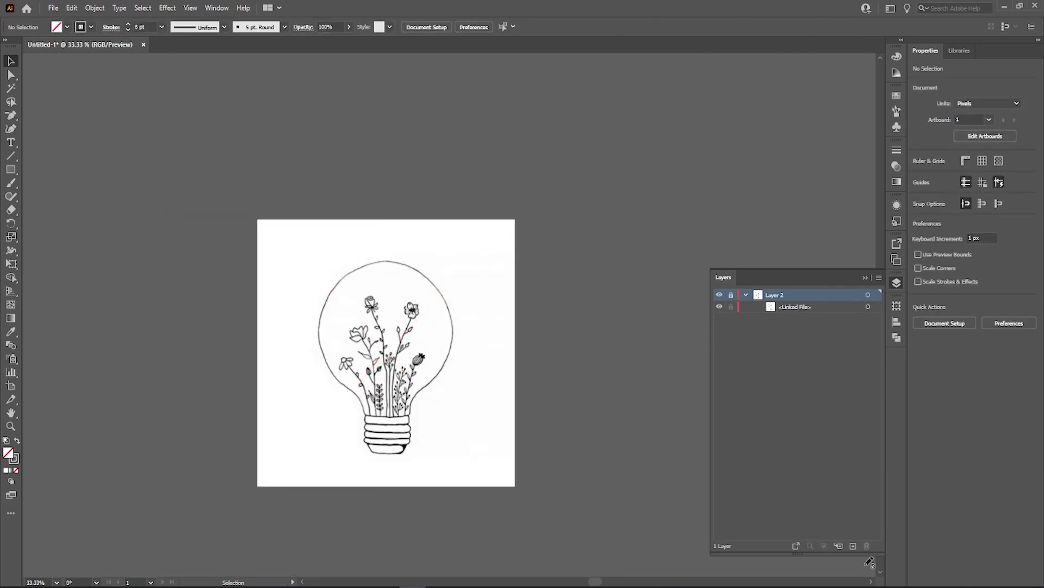
{"action": "left_click", "coordinate": [853, 546]}
{"action": "left_click", "coordinate": [745, 306]}
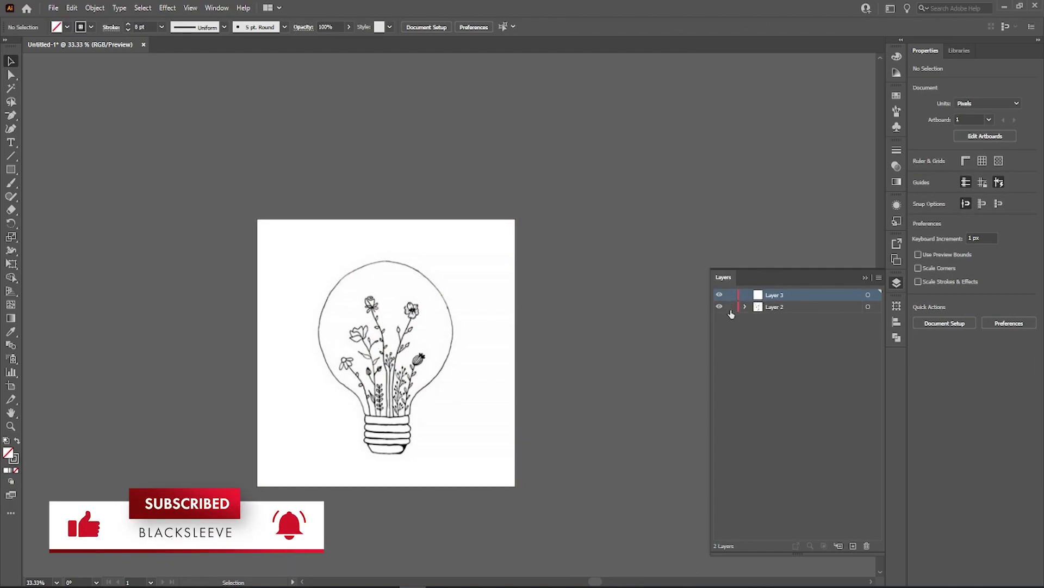
Reduce the opacity of the linked light bulb sketch to 68%.
{"action": "left_click", "coordinate": [869, 307]}
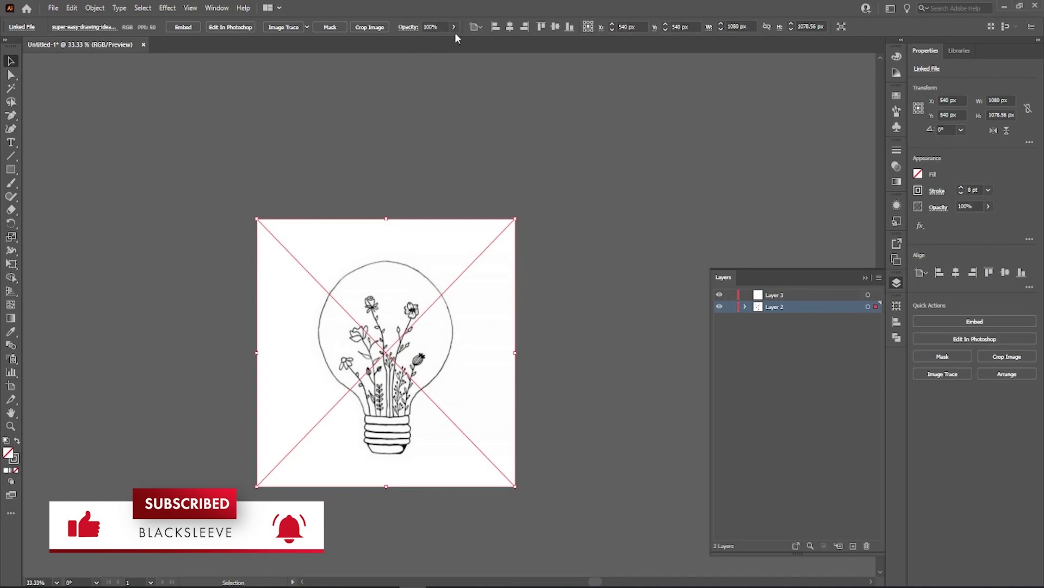
{"action": "left_click", "coordinate": [454, 27]}
{"action": "left_click_drag", "start_coordinate": [452, 41], "coordinate": [441, 42]}
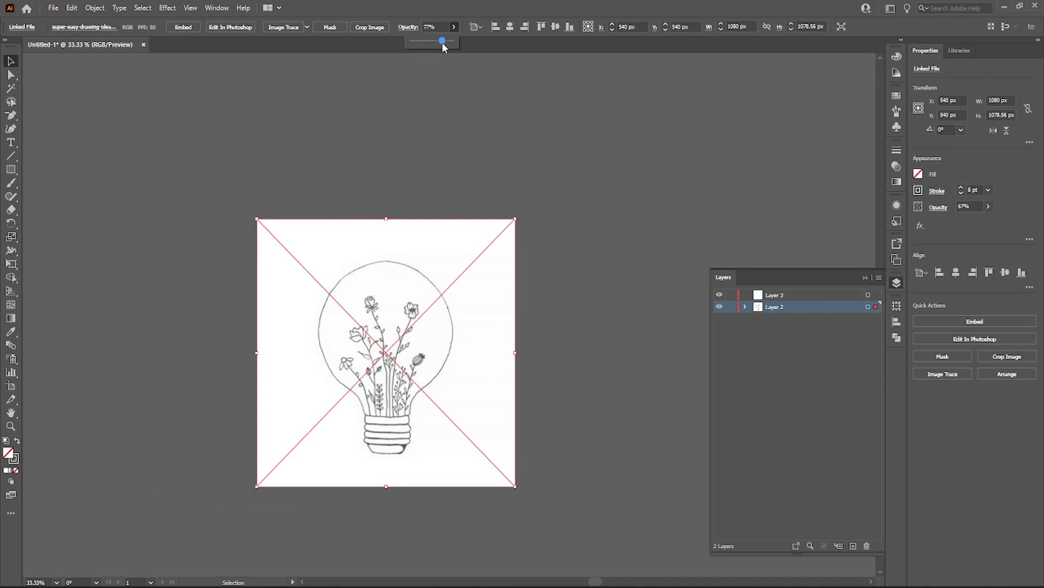
{"action": "left_click", "coordinate": [454, 93]}
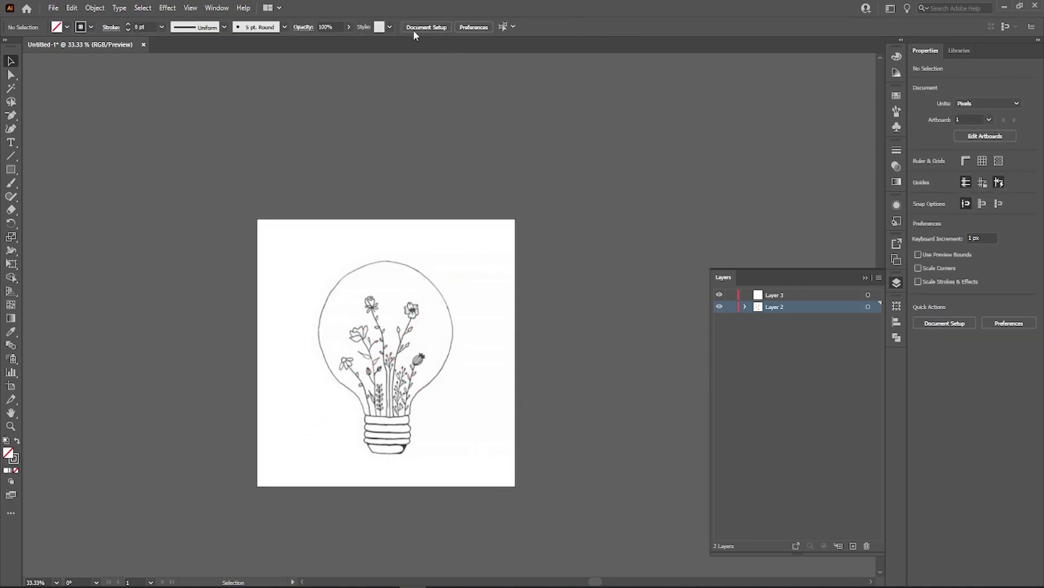
{"action": "left_click", "coordinate": [876, 309]}
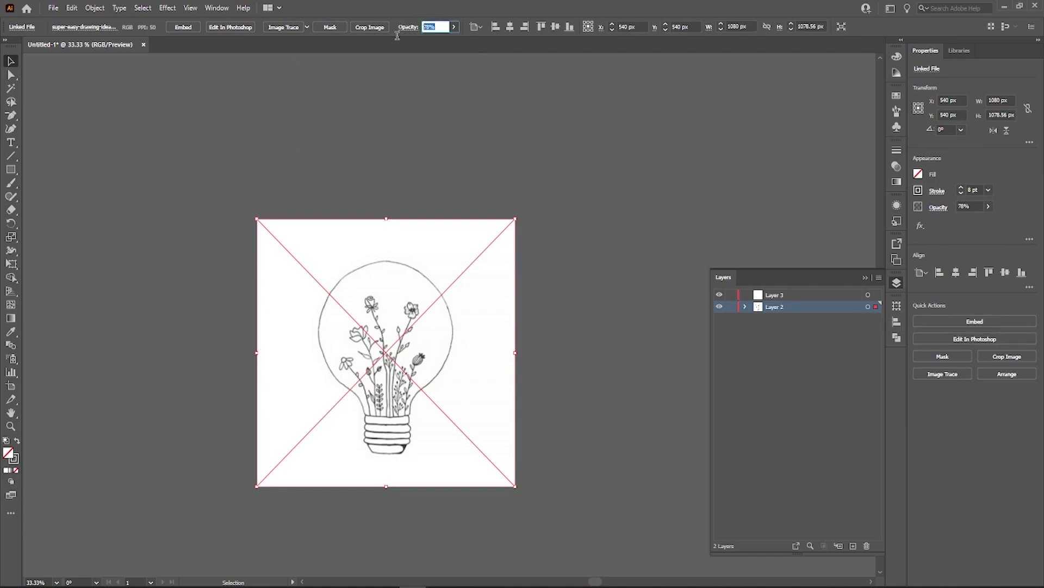
{"action": "key", "text": "Return"}
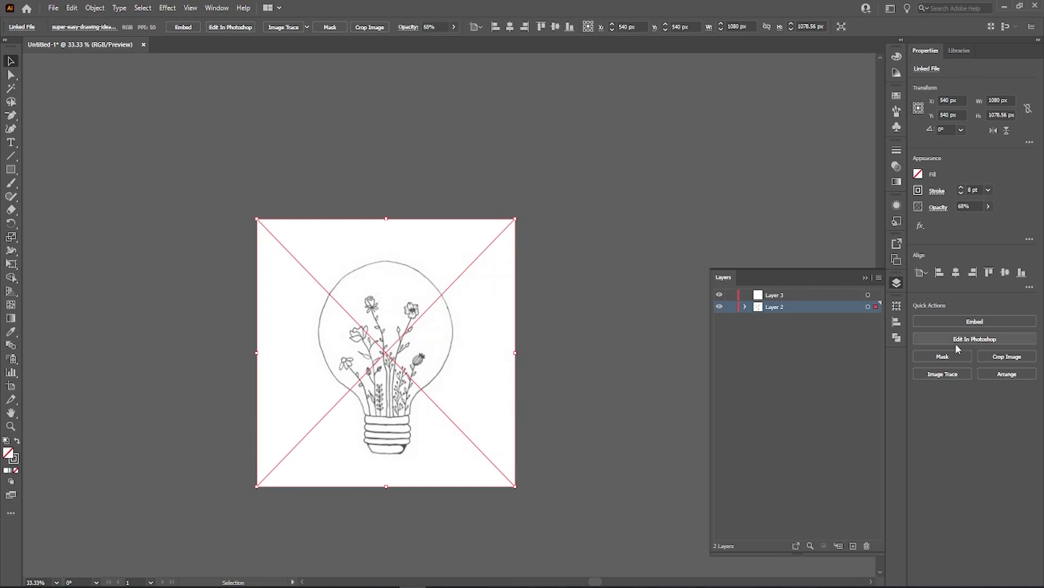
Lock Layer 2 with the faded sketch and make Layer 3 the active layer.
{"action": "left_click", "coordinate": [818, 378]}
{"action": "left_click", "coordinate": [730, 306]}
{"action": "left_click", "coordinate": [835, 297]}
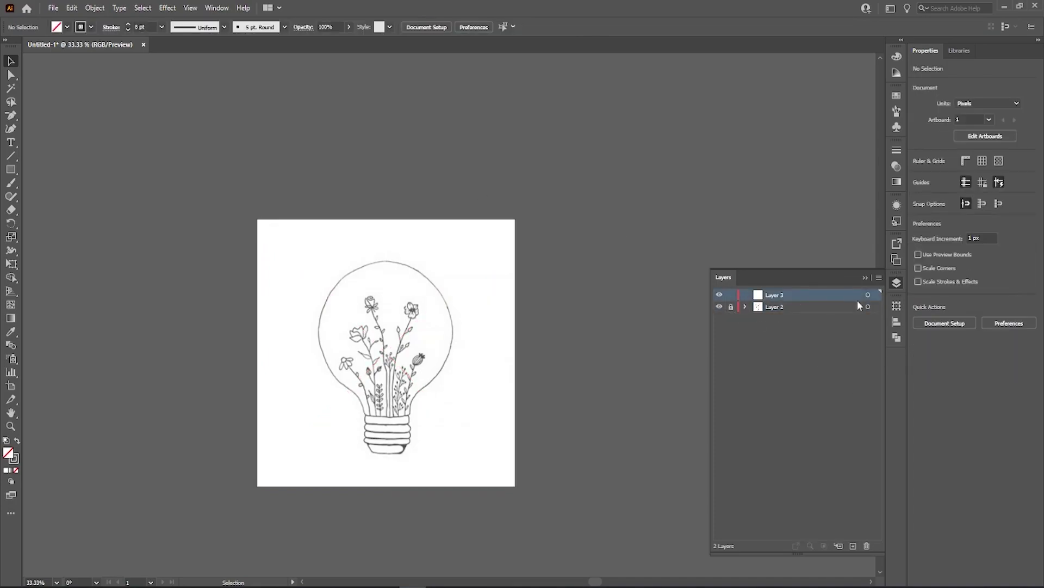
Trace the right side of the bulb with the Pen tool, from the neck up to the upper-right curve.
{"action": "scroll", "coordinate": [384, 386], "scroll_direction": "up", "scroll_amount": 1}
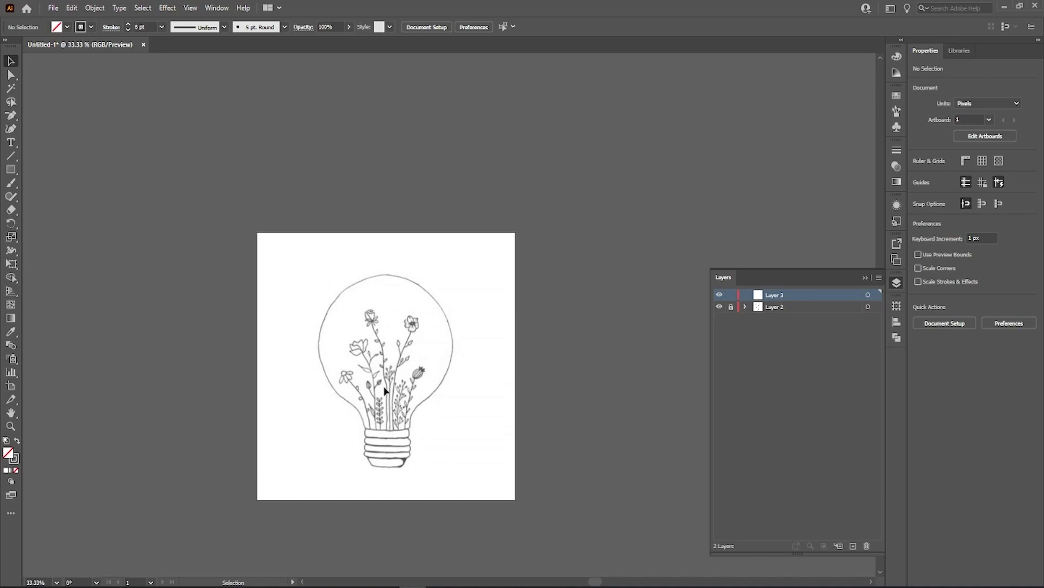
{"action": "scroll", "coordinate": [375, 390], "scroll_direction": "down", "scroll_amount": 2}
{"action": "scroll", "coordinate": [365, 393], "scroll_direction": "up", "scroll_amount": 2}
{"action": "scroll", "coordinate": [542, 359], "scroll_direction": "up", "scroll_amount": 1}
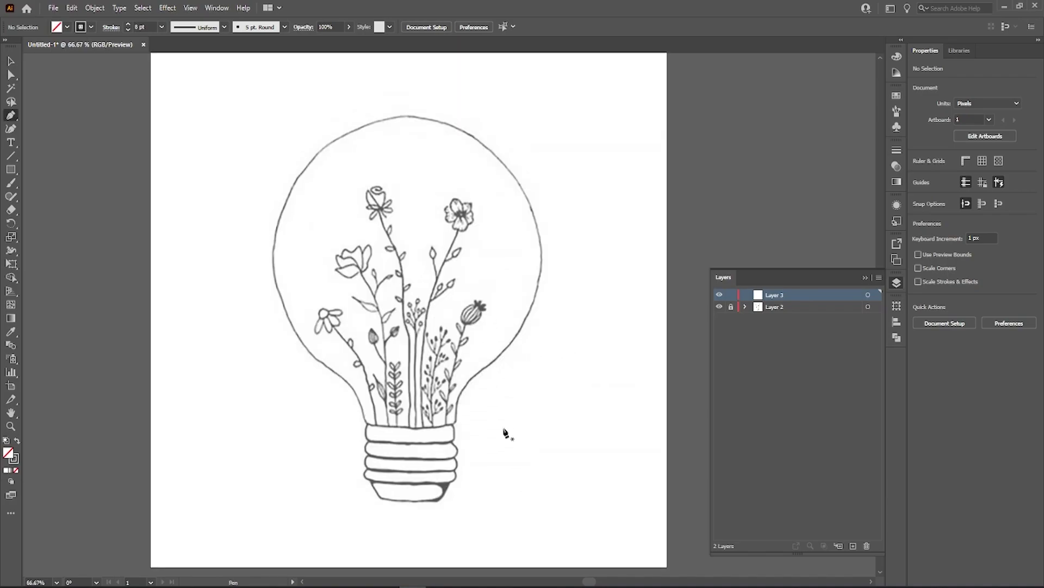
{"action": "key", "text": "p"}
{"action": "left_click", "coordinate": [456, 422]}
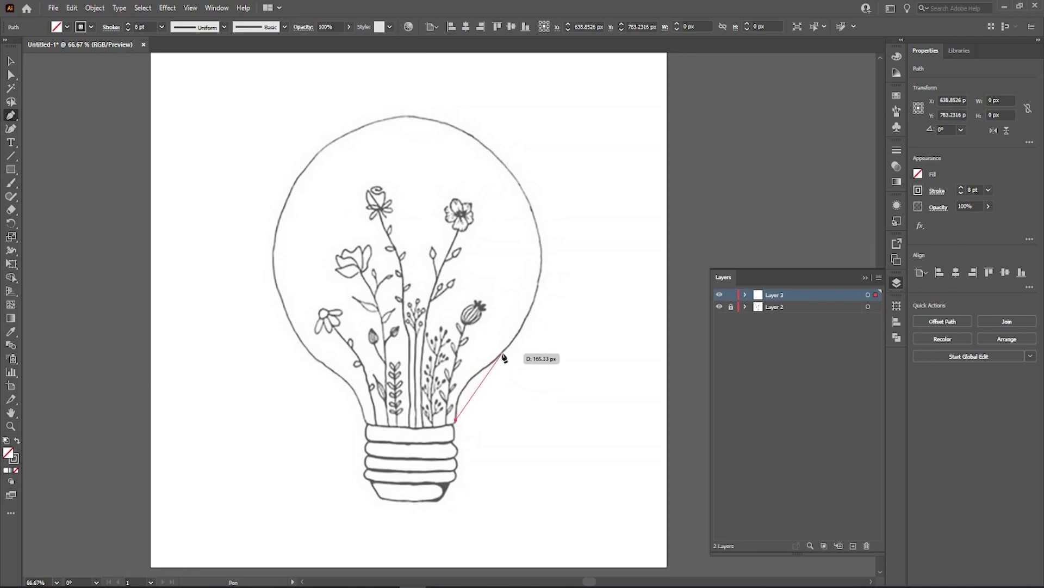
{"action": "left_click_drag", "start_coordinate": [532, 337], "coordinate": [554, 325]}
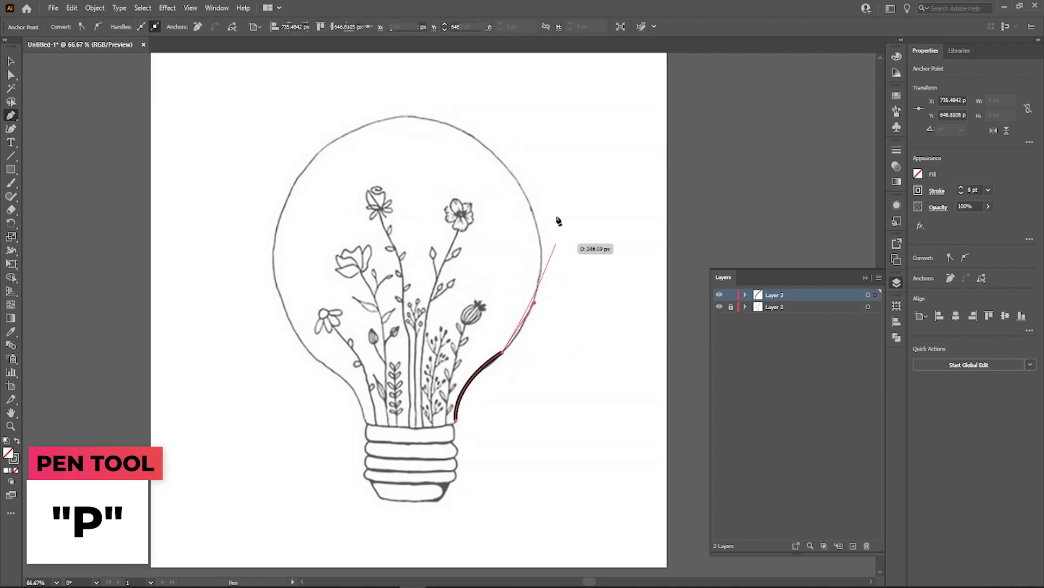
{"action": "mouse_move", "coordinate": [488, 148]}
{"action": "left_mouse_down"}
{"action": "mouse_move", "coordinate": [452, 140]}
{"action": "mouse_move", "coordinate": [403, 105]}
{"action": "mouse_move", "coordinate": [401, 64]}
{"action": "mouse_move", "coordinate": [385, 136]}
{"action": "mouse_move", "coordinate": [384, 124]}
{"action": "mouse_move", "coordinate": [403, 126]}
{"action": "mouse_move", "coordinate": [400, 144]}
{"action": "left_mouse_up"}
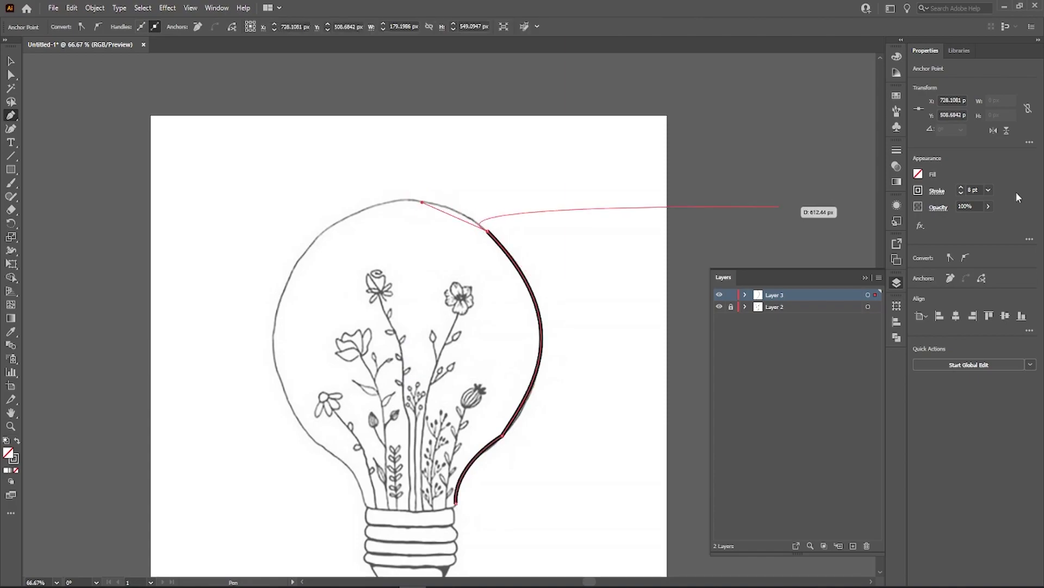
Shorten the last anchor's handle and extend the pen path to the top centre of the bulb.
{"action": "left_click", "coordinate": [936, 192]}
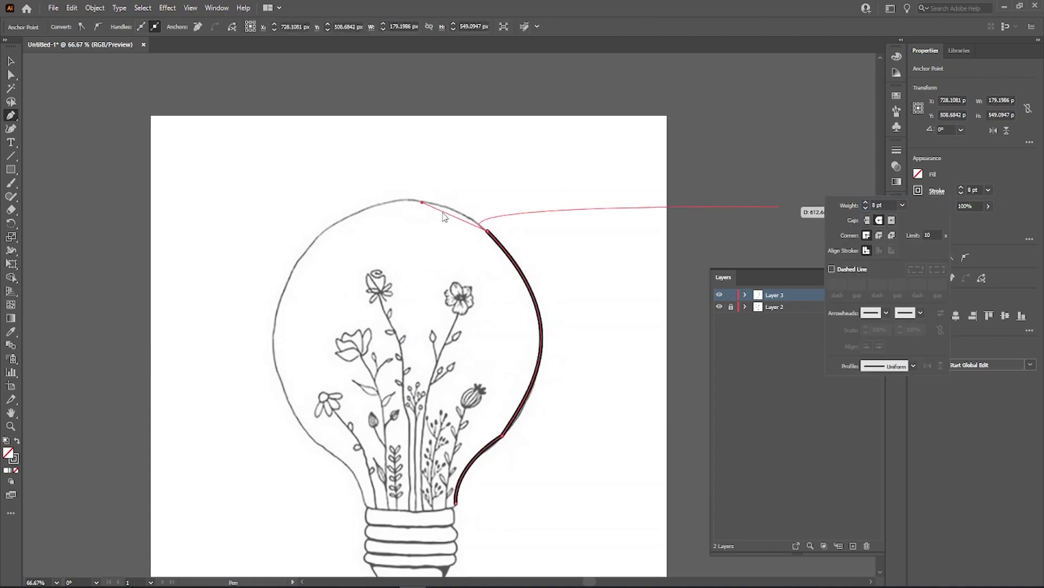
{"action": "left_click", "coordinate": [447, 216]}
{"action": "left_click_drag", "start_coordinate": [423, 206], "coordinate": [439, 208]}
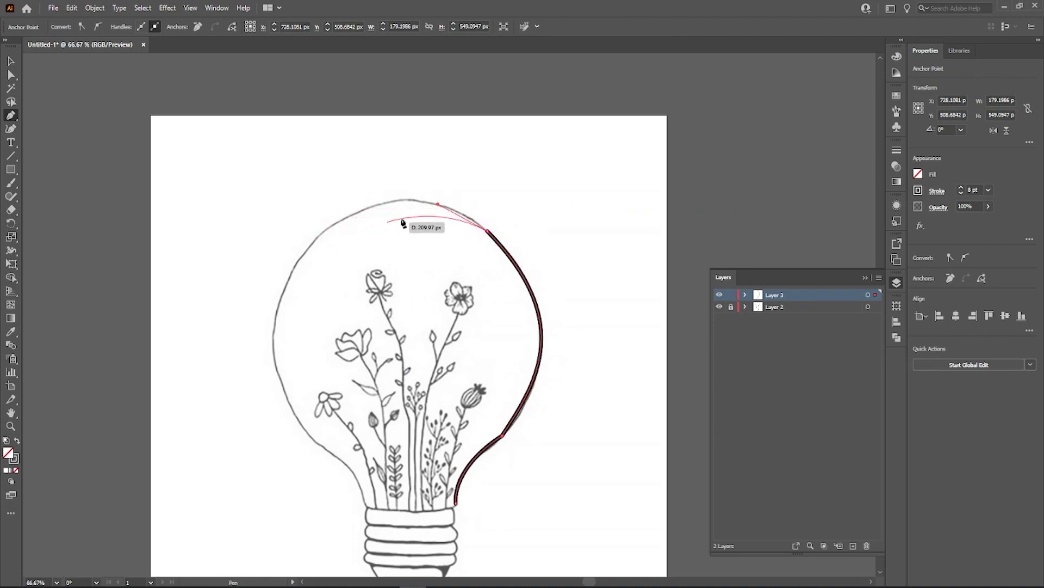
{"action": "left_click", "coordinate": [409, 201]}
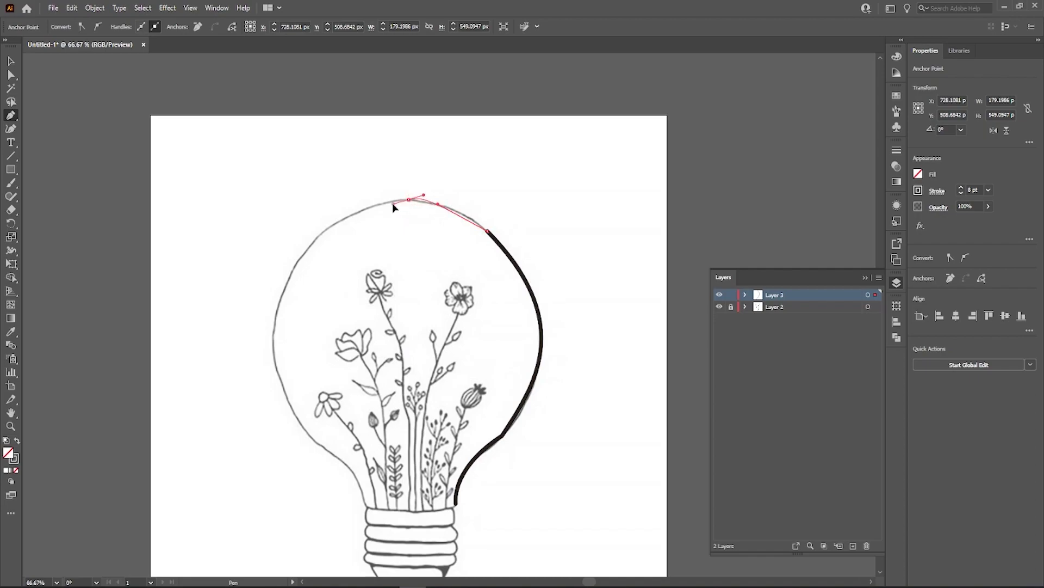
{"action": "key", "text": "ctrl+z"}
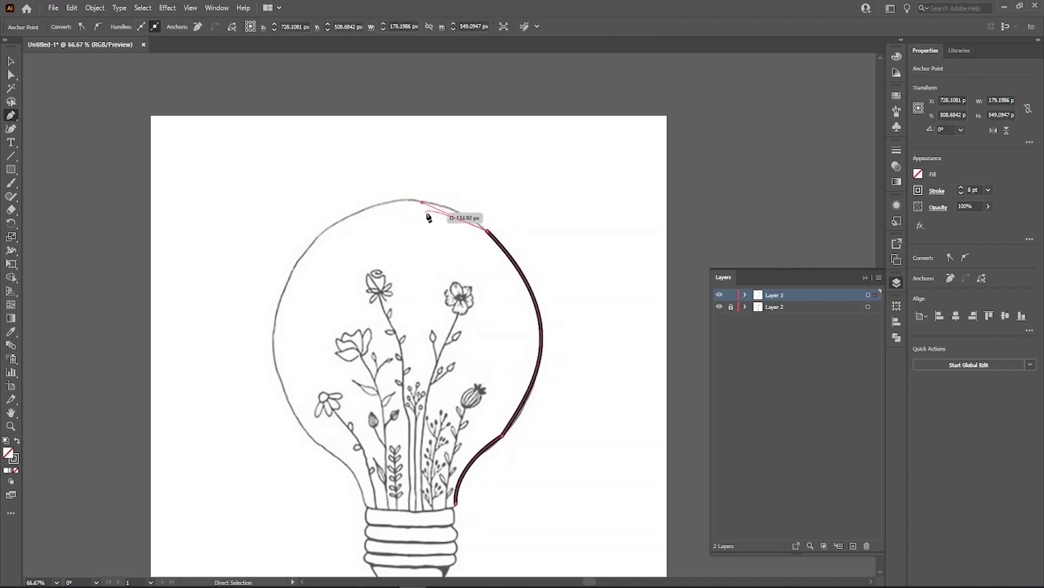
{"action": "left_click", "coordinate": [409, 200]}
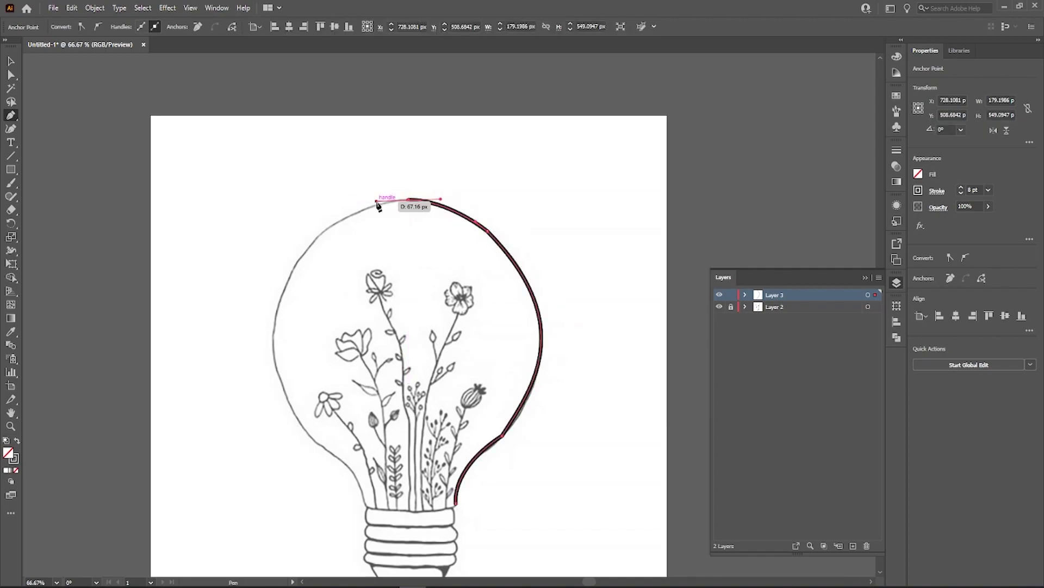
Round the path's corner anchors on the upper-right curve and above the neck using live corners.
{"action": "key", "text": "a"}
{"action": "left_click", "coordinate": [488, 231]}
{"action": "left_click_drag", "start_coordinate": [481, 243], "coordinate": [435, 327]}
{"action": "left_click", "coordinate": [502, 436]}
{"action": "left_click_drag", "start_coordinate": [494, 427], "coordinate": [379, 326]}
{"action": "left_click", "coordinate": [596, 434]}
{"action": "left_click", "coordinate": [502, 436]}
{"action": "left_click_drag", "start_coordinate": [494, 428], "coordinate": [475, 413]}
{"action": "left_click", "coordinate": [605, 465]}
{"action": "left_click_drag", "start_coordinate": [365, 180], "coordinate": [531, 444]}
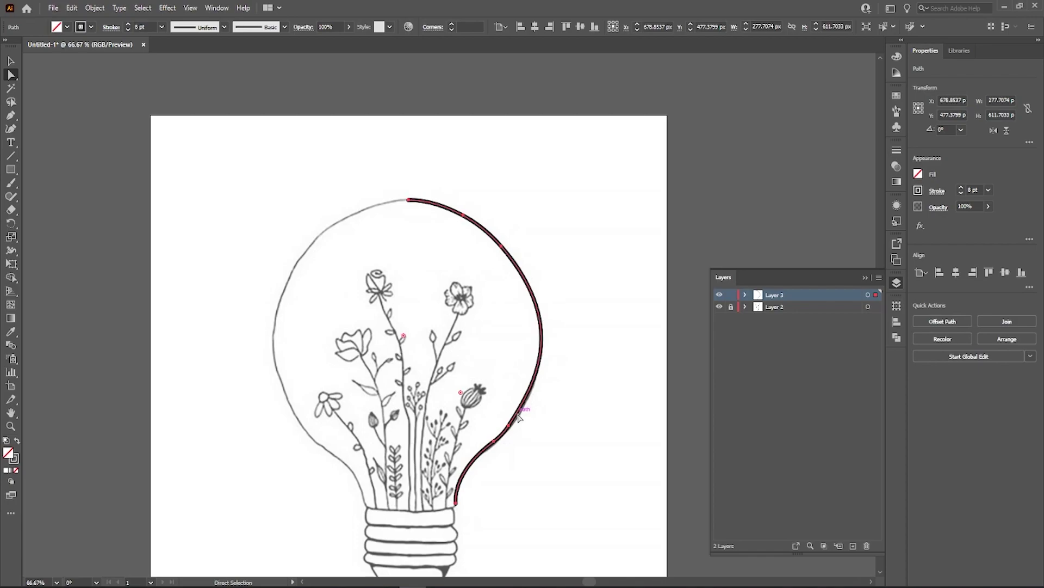
Duplicate the traced right half sideways and flip the copy horizontally.
{"action": "key", "text": "v"}
{"action": "left_click", "coordinate": [490, 422]}
{"action": "left_click", "coordinate": [513, 412]}
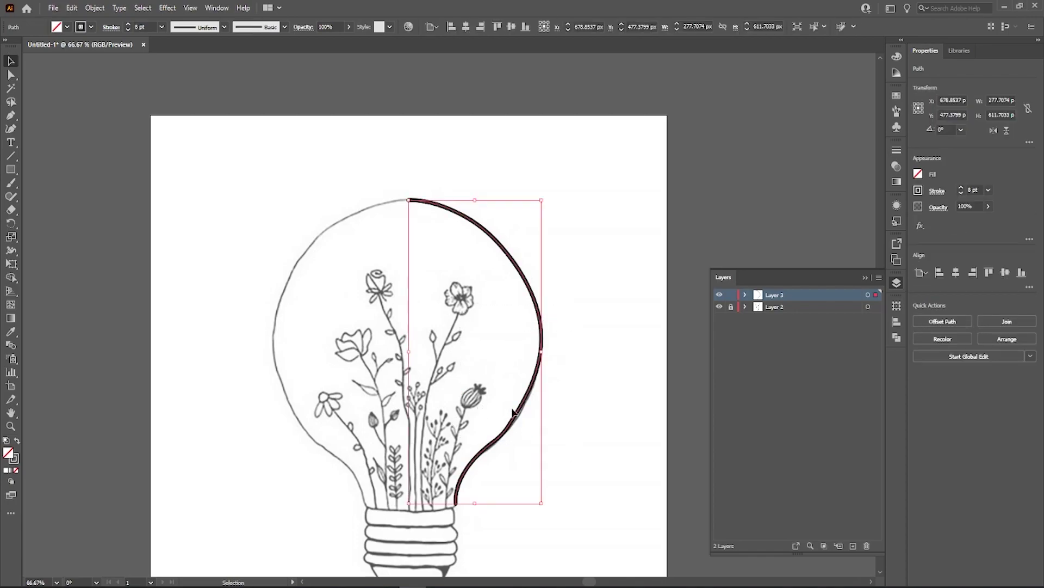
{"action": "left_click_drag", "start_coordinate": [516, 417], "coordinate": [418, 417]}
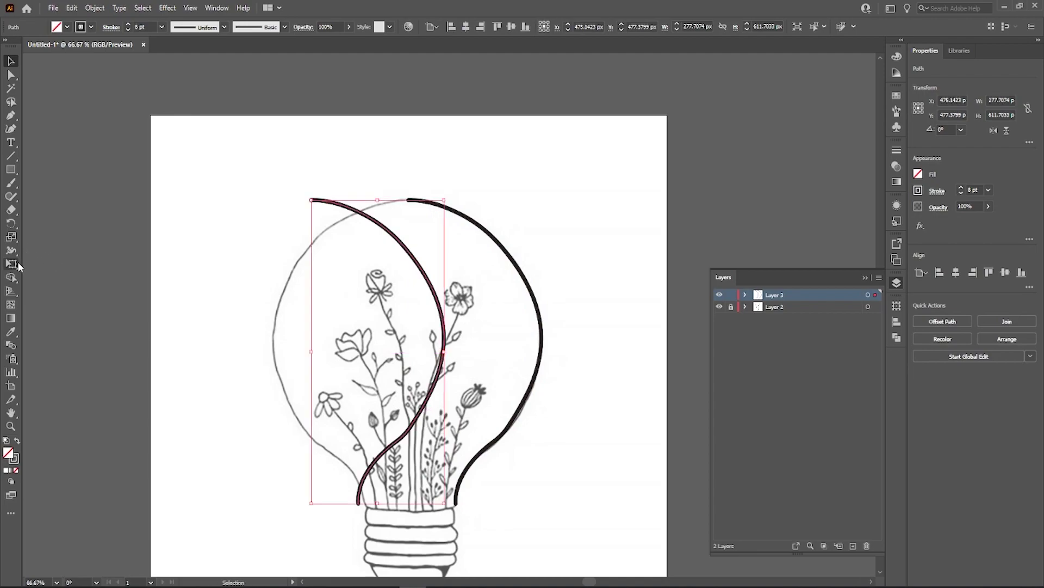
{"action": "left_click", "coordinate": [11, 236]}
{"action": "left_click", "coordinate": [994, 130]}
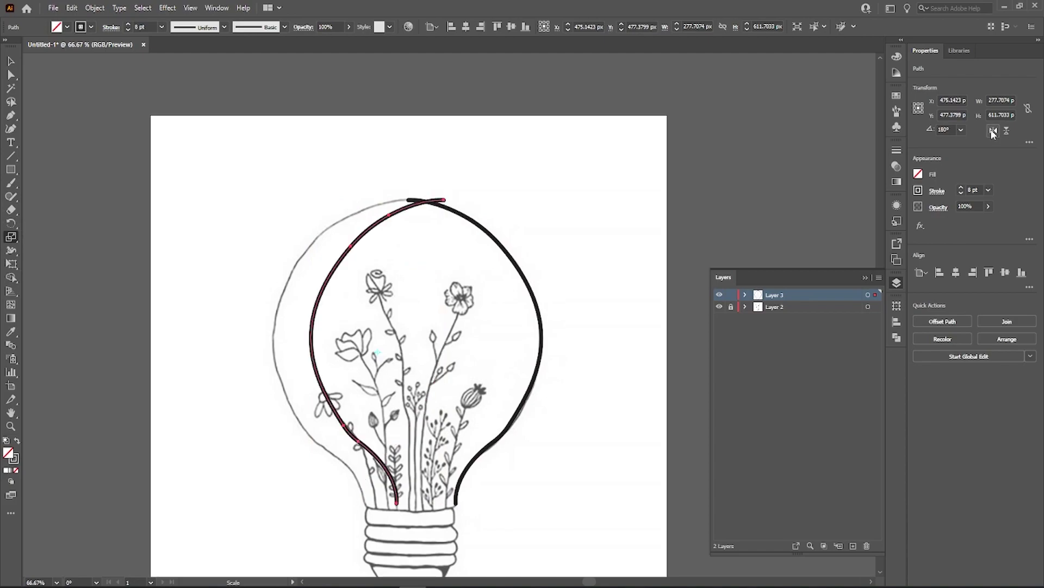
Move the mirrored half outward over the sketch's left side so both halves meet at the bulb's top centre.
{"action": "key", "text": "v"}
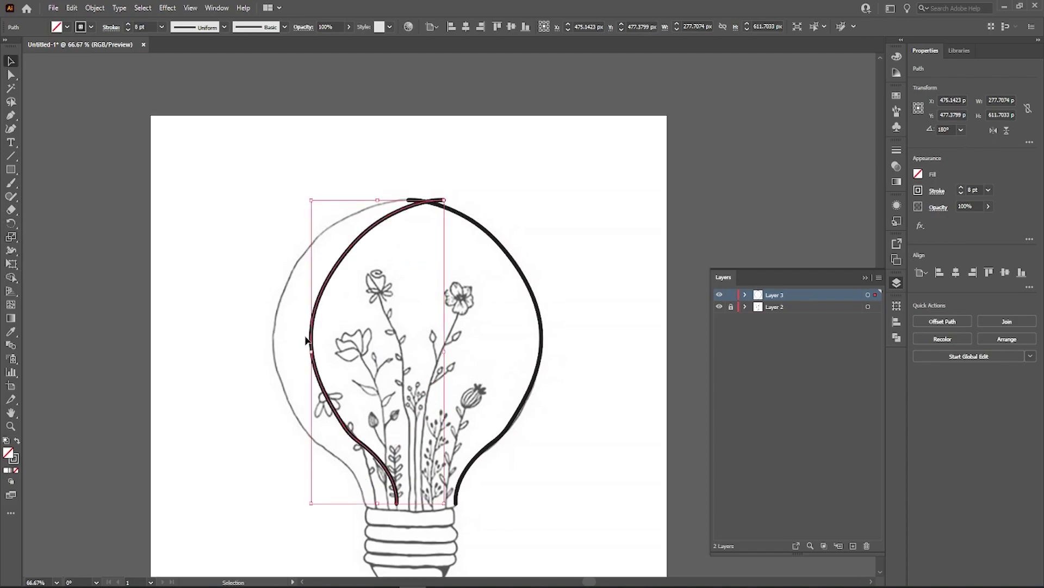
{"action": "left_click", "coordinate": [311, 340], "text": "shift"}
{"action": "left_click", "coordinate": [311, 344]}
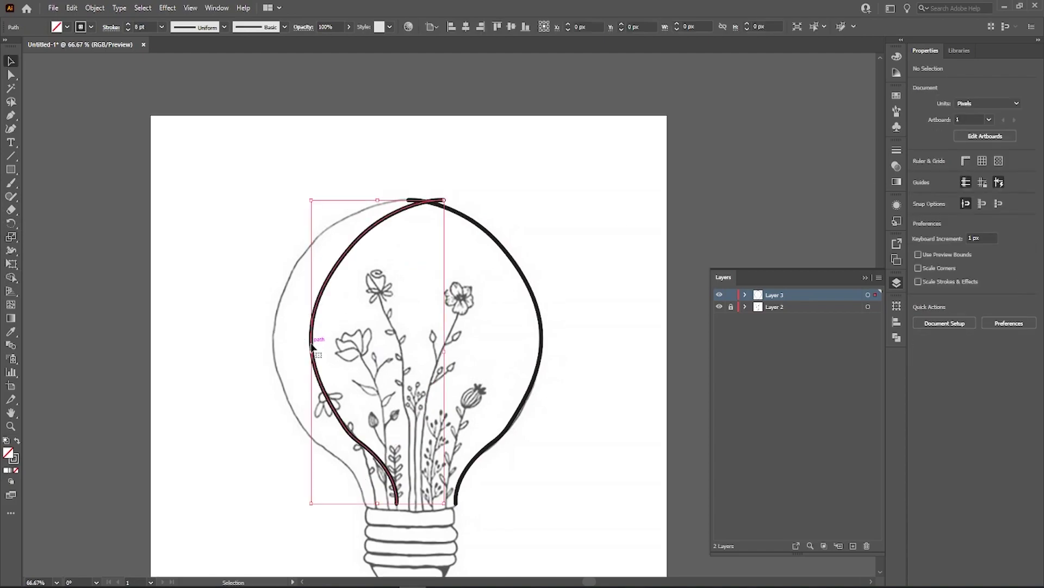
{"action": "left_click", "coordinate": [314, 347], "text": "shift"}
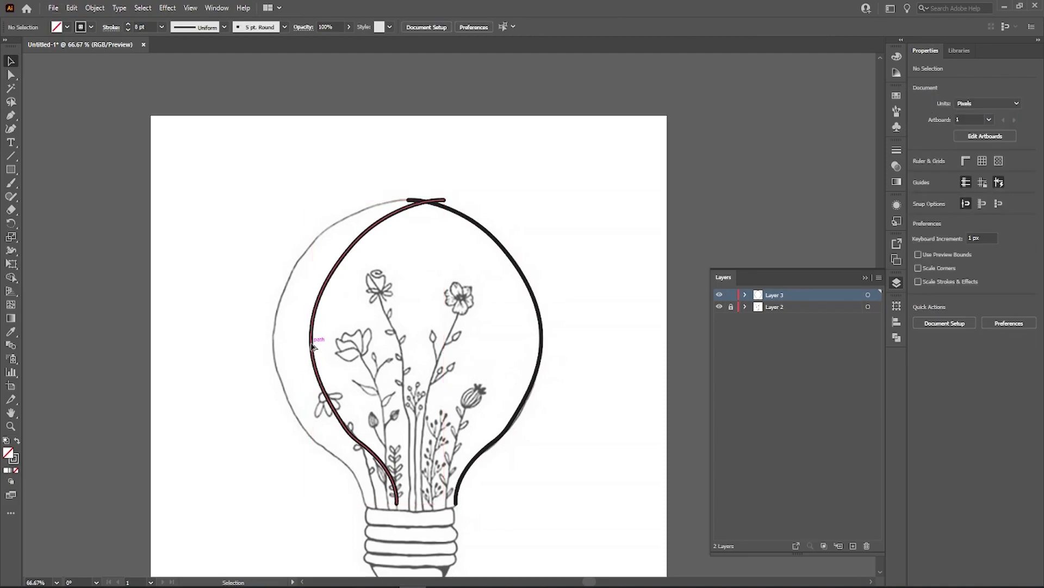
{"action": "left_click", "coordinate": [312, 347]}
{"action": "left_click_drag", "start_coordinate": [313, 343], "coordinate": [276, 341]}
{"action": "left_click", "coordinate": [565, 331]}
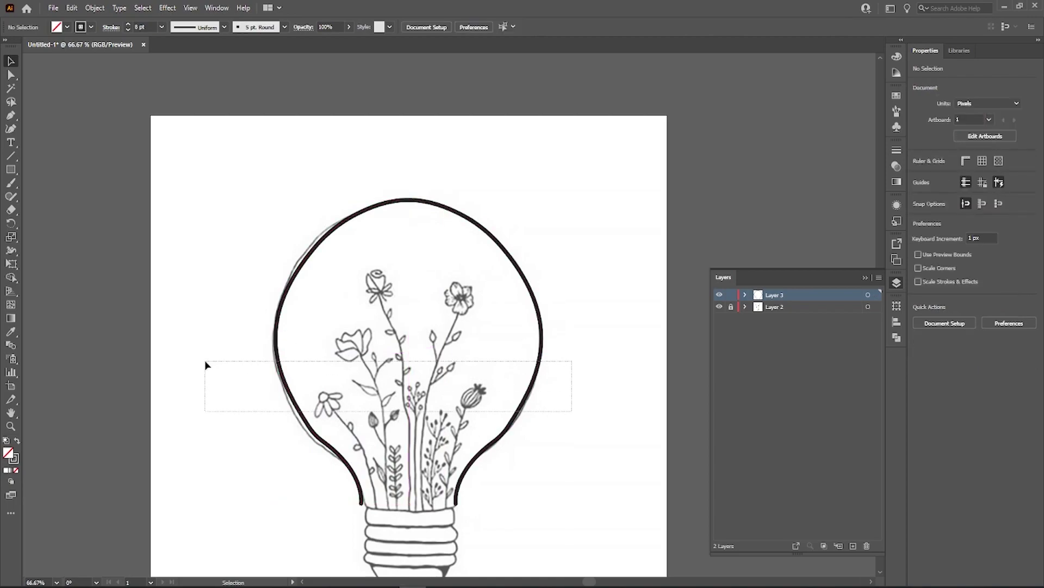
Select both halves with the Direct Selection tool and increase the corner rounding where the sides curve into the neck.
{"action": "left_click_drag", "start_coordinate": [206, 365], "coordinate": [206, 365]}
{"action": "key", "text": "a"}
{"action": "left_click_drag", "start_coordinate": [404, 343], "coordinate": [488, 453]}
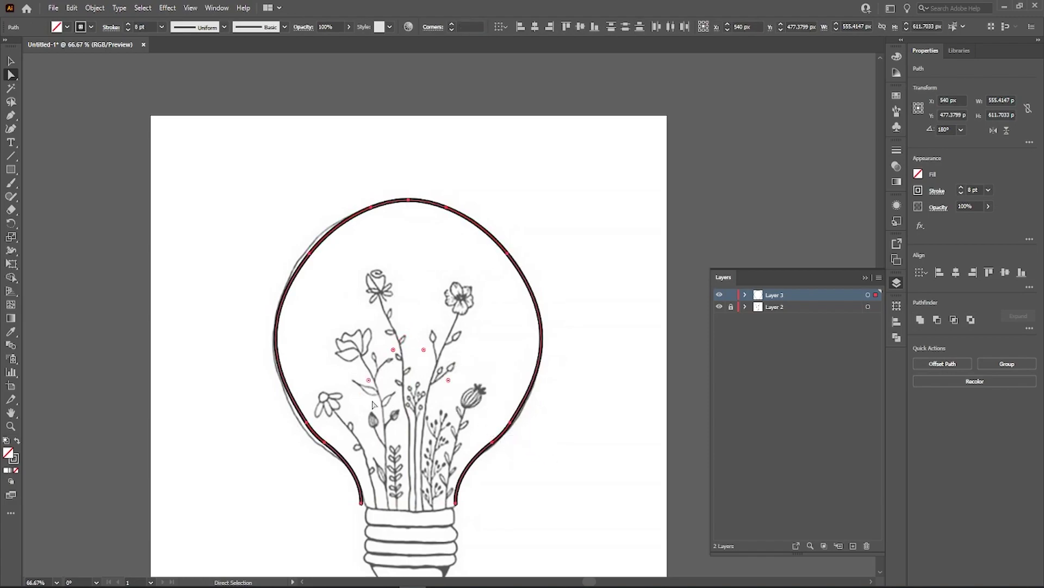
{"action": "left_click_drag", "start_coordinate": [370, 384], "coordinate": [375, 355]}
{"action": "left_click", "coordinate": [356, 403]}
{"action": "left_click", "coordinate": [319, 436]}
{"action": "left_click", "coordinate": [494, 441]}
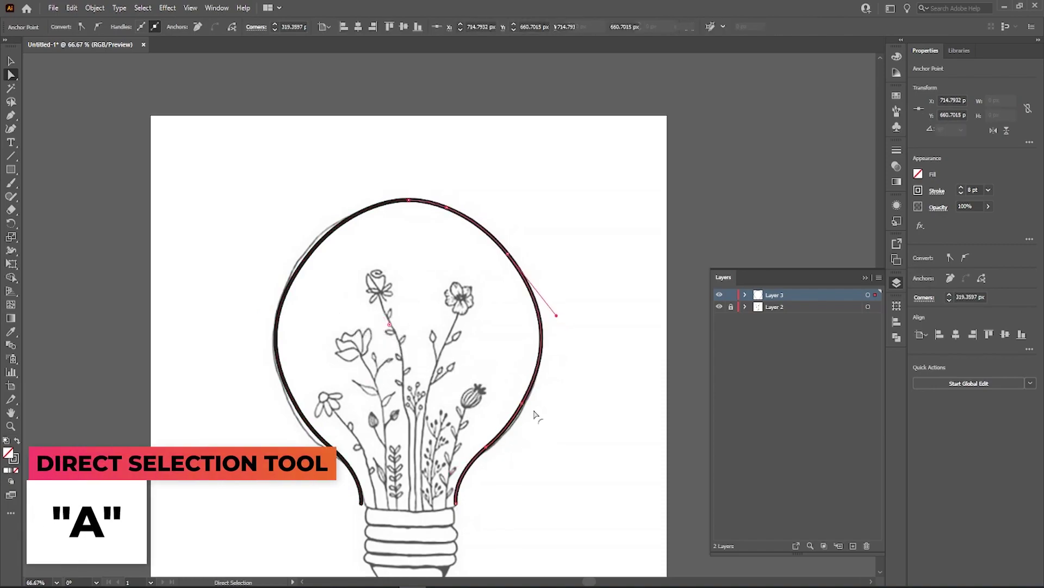
Hide the sketch layer to check the bulb outline on its own, and show the layer again.
{"action": "left_click", "coordinate": [686, 345]}
{"action": "scroll", "coordinate": [702, 338], "scroll_direction": "down", "scroll_amount": 1}
{"action": "left_click", "coordinate": [721, 307]}
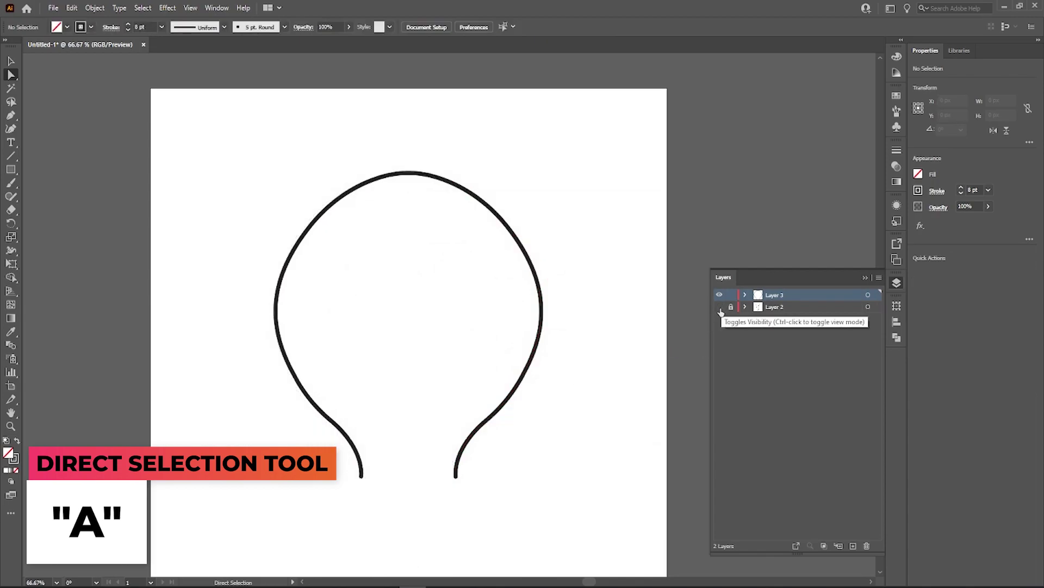
{"action": "left_click", "coordinate": [720, 308]}
{"action": "scroll", "coordinate": [486, 457], "scroll_direction": "down", "scroll_amount": 1}
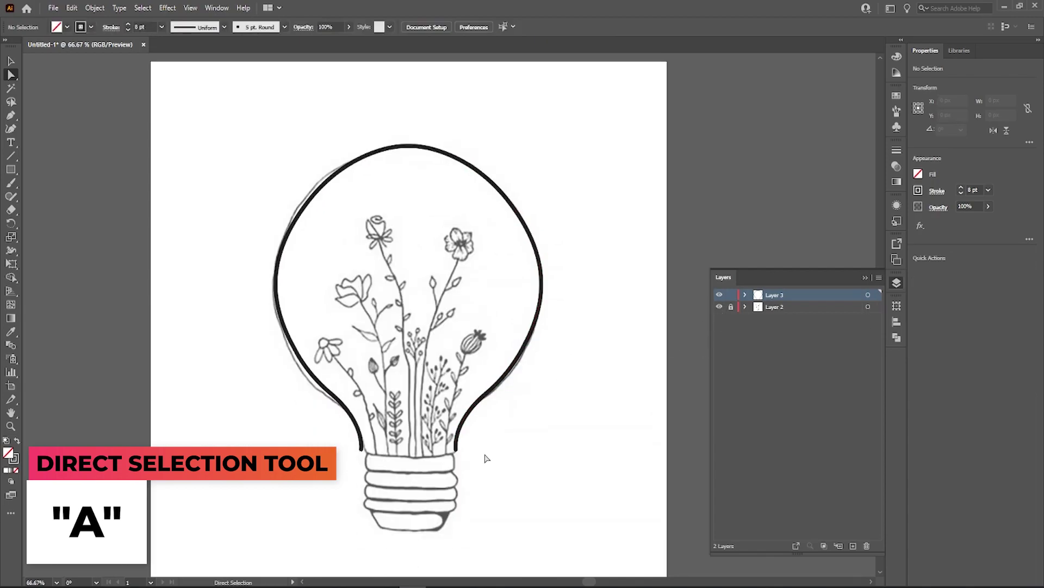
Draw a rounded rectangle about 183 by 36 px with 12 px corners over the top ring of the bulb's base.
{"action": "scroll", "coordinate": [486, 457], "scroll_direction": "up", "scroll_amount": 2}
{"action": "scroll", "coordinate": [199, 479], "scroll_direction": "down", "scroll_amount": 2}
{"action": "scroll", "coordinate": [170, 430], "scroll_direction": "up", "scroll_amount": 3}
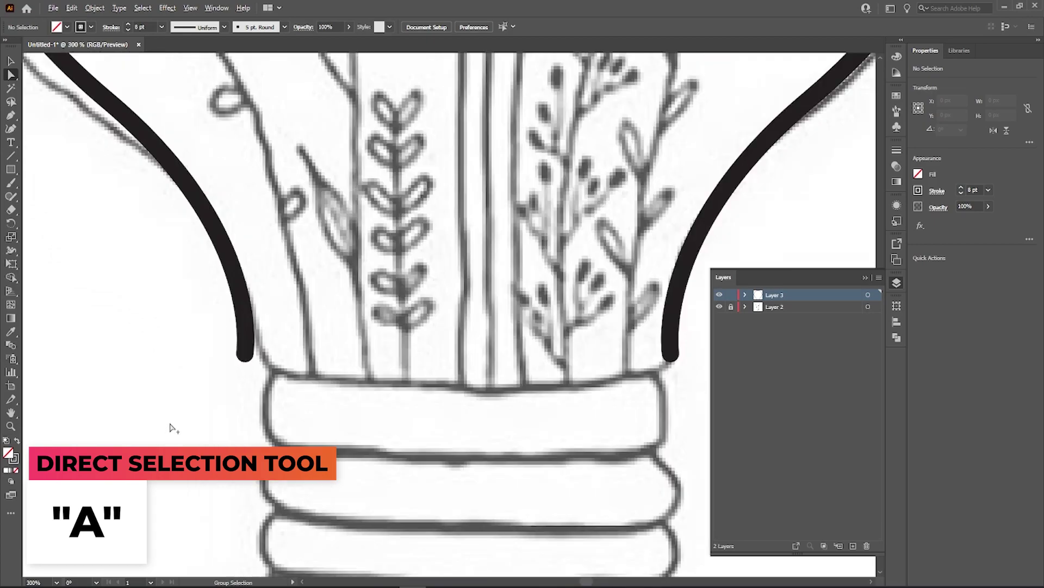
{"action": "scroll", "coordinate": [283, 419], "scroll_direction": "down", "scroll_amount": 1}
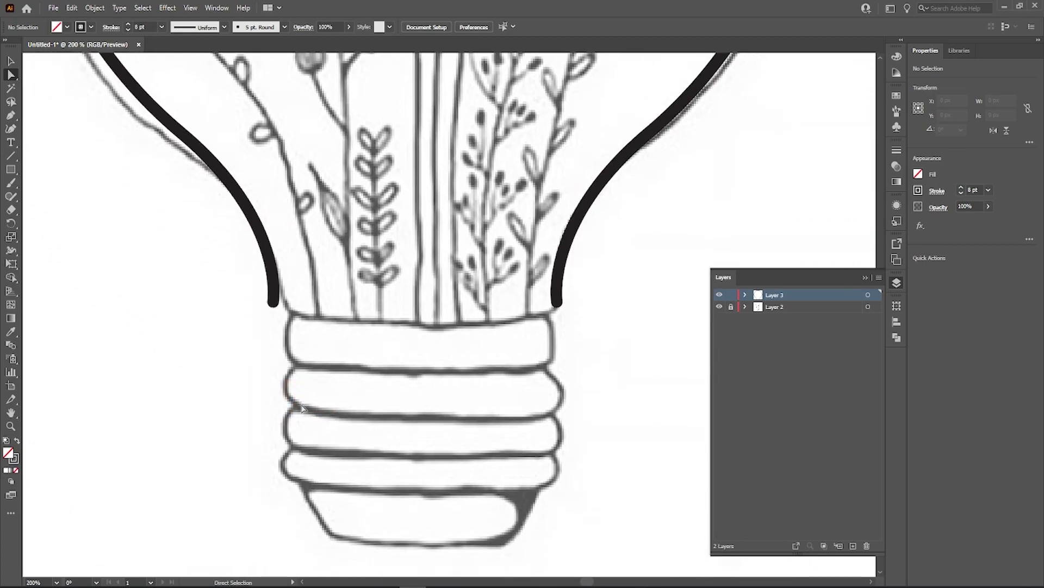
{"action": "scroll", "coordinate": [304, 405], "scroll_direction": "down", "scroll_amount": 3}
{"action": "scroll", "coordinate": [292, 387], "scroll_direction": "up", "scroll_amount": 1}
{"action": "scroll", "coordinate": [287, 440], "scroll_direction": "up", "scroll_amount": 3}
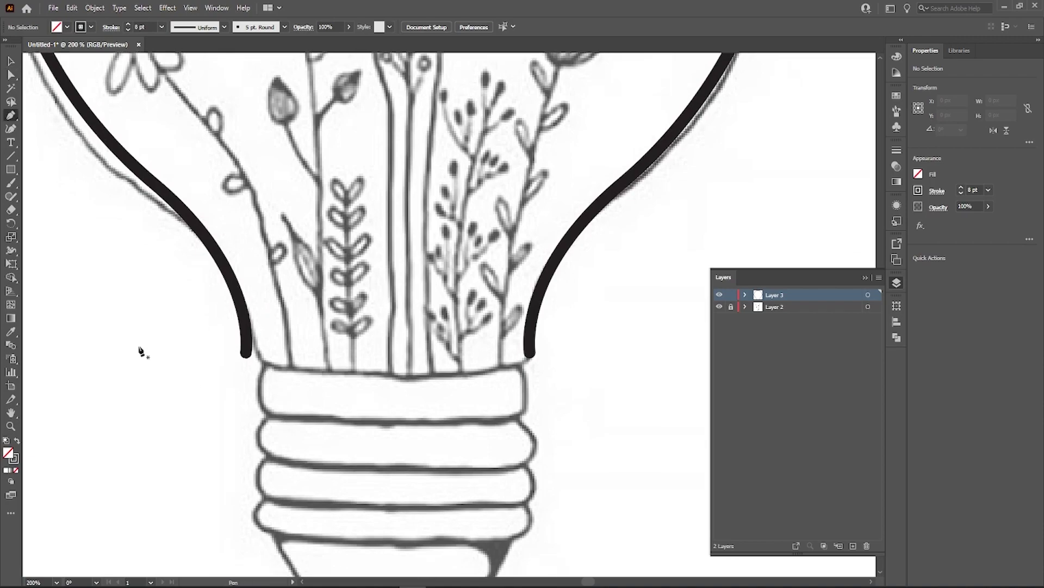
{"action": "left_click_drag", "start_coordinate": [15, 173], "coordinate": [54, 183]}
{"action": "left_click_drag", "start_coordinate": [258, 361], "coordinate": [525, 420]}
Duplicate the rounded rectangle downward to cover the second and third rings of the bulb's base.
{"action": "key", "text": "v"}
{"action": "left_click", "coordinate": [486, 452]}
{"action": "left_click", "coordinate": [415, 420]}
{"action": "left_click_drag", "start_coordinate": [396, 419], "coordinate": [397, 468]}
{"action": "key", "text": "ctrl+z"}
{"action": "left_click_drag", "start_coordinate": [397, 419], "coordinate": [427, 497]}
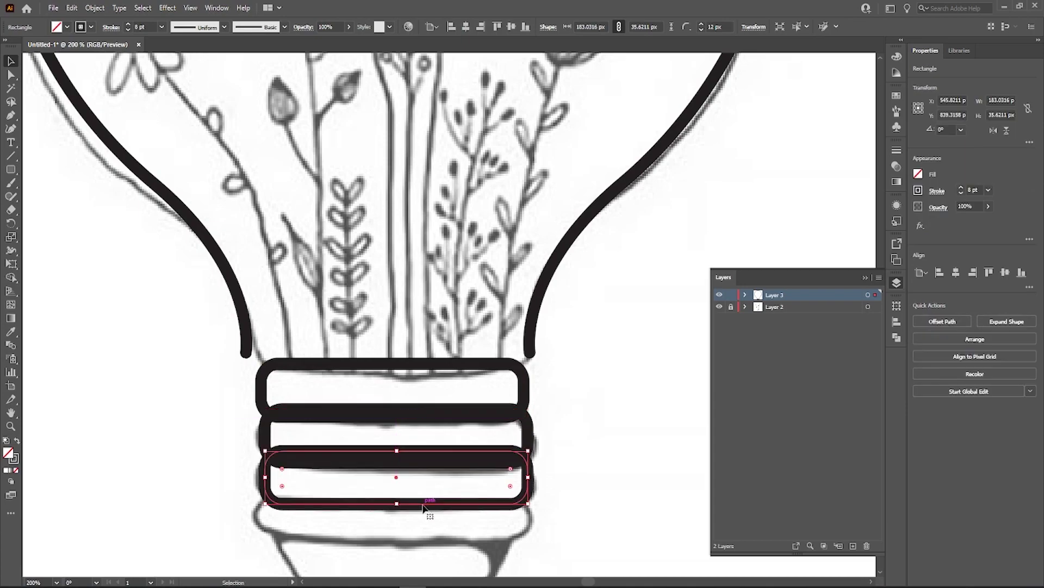
Duplicate the rounded rectangle down to the fourth ring of the base and delete the extra copy over the bulb's tip.
{"action": "scroll", "coordinate": [427, 497], "scroll_direction": "down", "scroll_amount": 2}
{"action": "left_click_drag", "start_coordinate": [429, 456], "coordinate": [426, 552]}
{"action": "left_click_drag", "start_coordinate": [507, 531], "coordinate": [508, 532]}
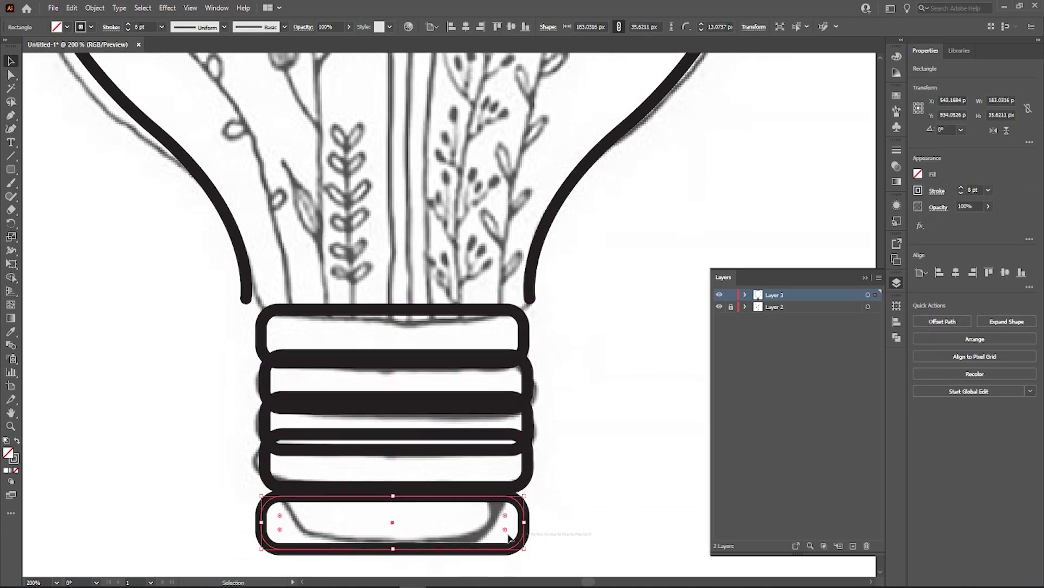
{"action": "key", "text": "Delete"}
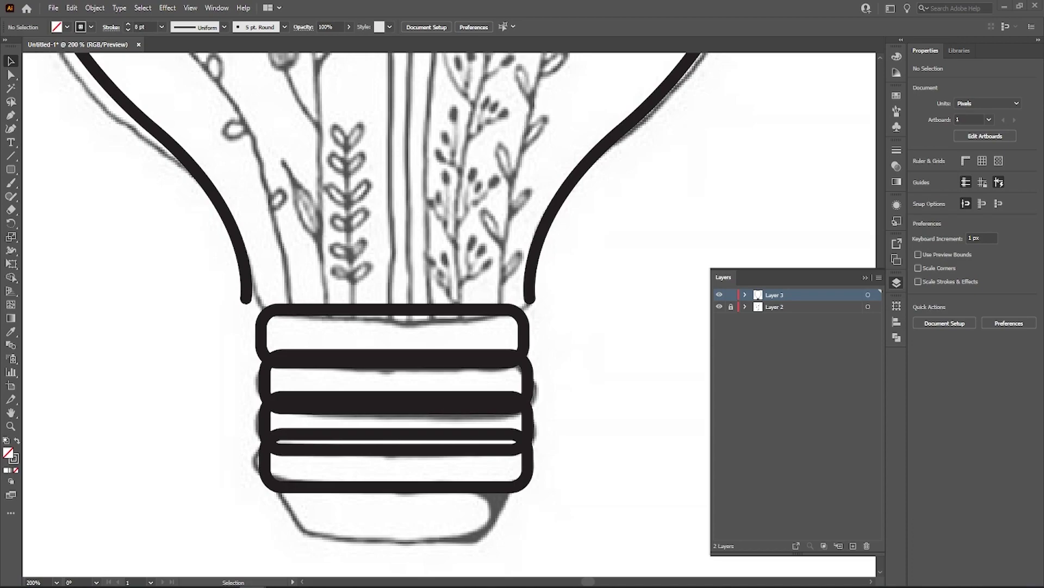
Move the top ring's rectangle up to the glass outline, widen it to about 197 px and bend its upper edge slightly downward.
{"action": "left_click_drag", "start_coordinate": [356, 310], "coordinate": [342, 295]}
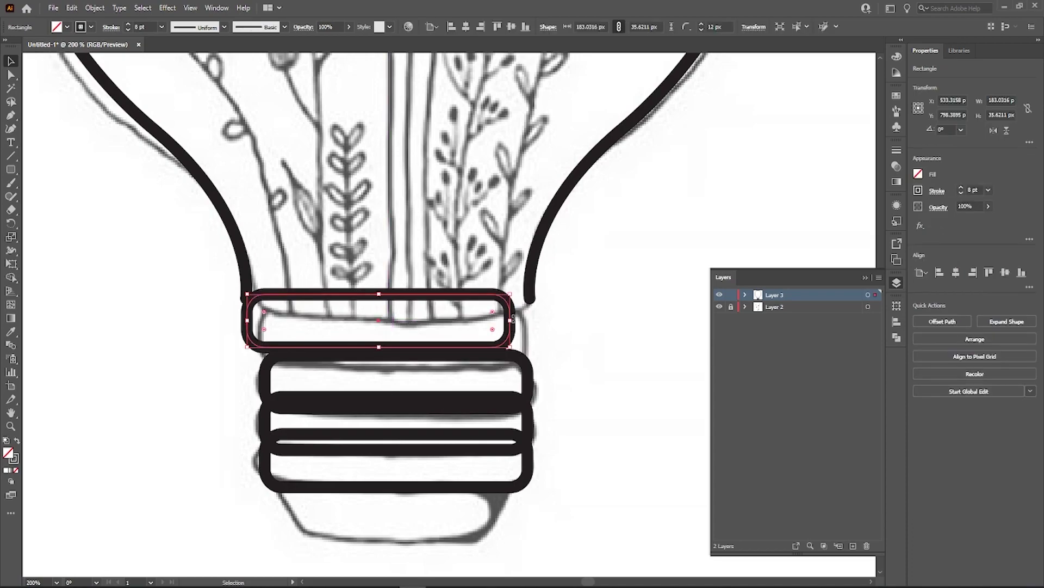
{"action": "left_click_drag", "start_coordinate": [510, 322], "coordinate": [530, 321]}
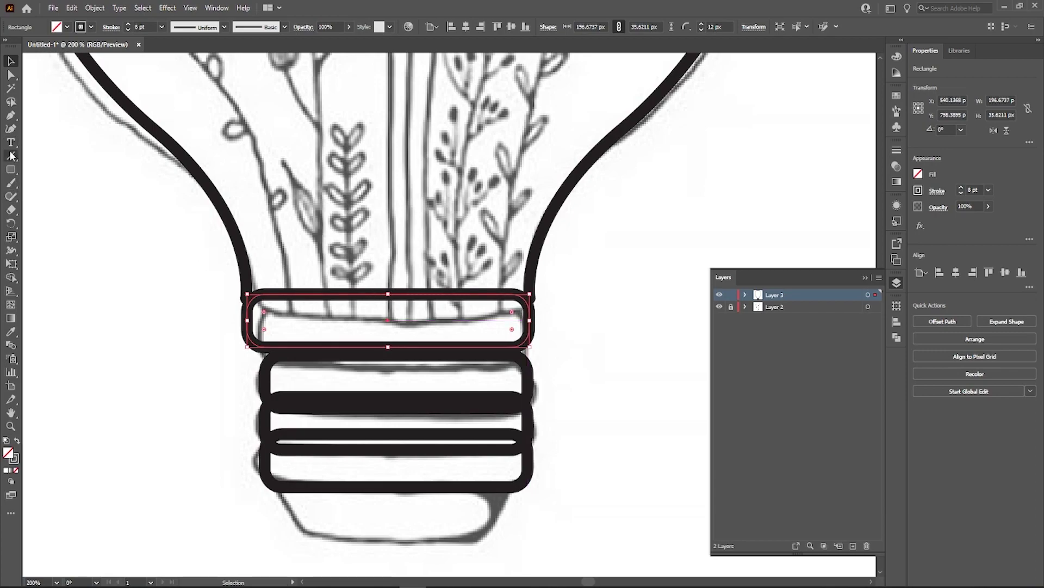
{"action": "left_click", "coordinate": [11, 129]}
{"action": "left_click_drag", "start_coordinate": [388, 294], "coordinate": [388, 302]}
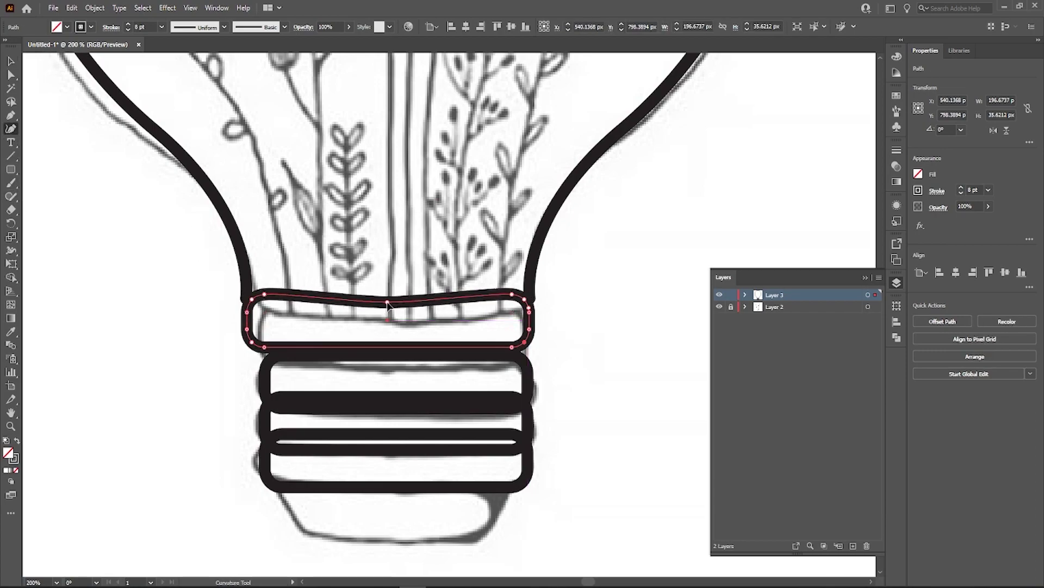
Delete an overlapping ring rectangle and stretch the top ring downward and slightly outward on both sides.
{"action": "key", "text": "v"}
{"action": "left_click", "coordinate": [434, 390]}
{"action": "key", "text": "Delete"}
{"action": "left_click_drag", "start_coordinate": [413, 347], "coordinate": [413, 361]}
{"action": "left_click_drag", "start_coordinate": [530, 336], "coordinate": [534, 336]}
{"action": "left_click_drag", "start_coordinate": [247, 336], "coordinate": [244, 336]}
{"action": "left_click_drag", "start_coordinate": [388, 308], "coordinate": [388, 295]}
{"action": "left_click_drag", "start_coordinate": [413, 358], "coordinate": [414, 369]}
{"action": "key", "text": "Up"}
{"action": "key", "text": "Down"}
Direct-select the lower end points of the glass outline and refine the dip in the top ring's upper edge.
{"action": "left_click", "coordinate": [468, 401]}
{"action": "left_click", "coordinate": [531, 292]}
{"action": "key", "text": "a"}
{"action": "left_click", "coordinate": [530, 298]}
{"action": "left_click", "coordinate": [246, 299]}
{"action": "left_click_drag", "start_coordinate": [432, 341], "coordinate": [475, 344]}
{"action": "left_click_drag", "start_coordinate": [430, 318], "coordinate": [431, 321]}
{"action": "left_click", "coordinate": [430, 322]}
{"action": "key", "text": "shift+grave"}
{"action": "key", "text": "v"}
{"action": "left_click", "coordinate": [145, 271]}
Draw a flatter rounded rectangle over the lower rings of the bulb's base and align it with the sketch.
{"action": "left_click", "coordinate": [11, 169]}
{"action": "left_click_drag", "start_coordinate": [299, 384], "coordinate": [572, 418]}
{"action": "mouse_move", "coordinate": [316, 424]}
{"action": "left_mouse_down"}
{"action": "mouse_move", "coordinate": [561, 451]}
{"action": "mouse_move", "coordinate": [305, 438]}
{"action": "left_mouse_up"}
{"action": "key", "text": "v"}
{"action": "scroll", "coordinate": [501, 495], "scroll_direction": "down", "scroll_amount": 3}
Select all the bulb line art and reduce its stroke weight to 4 pt.
{"action": "key", "text": "ctrl+a"}
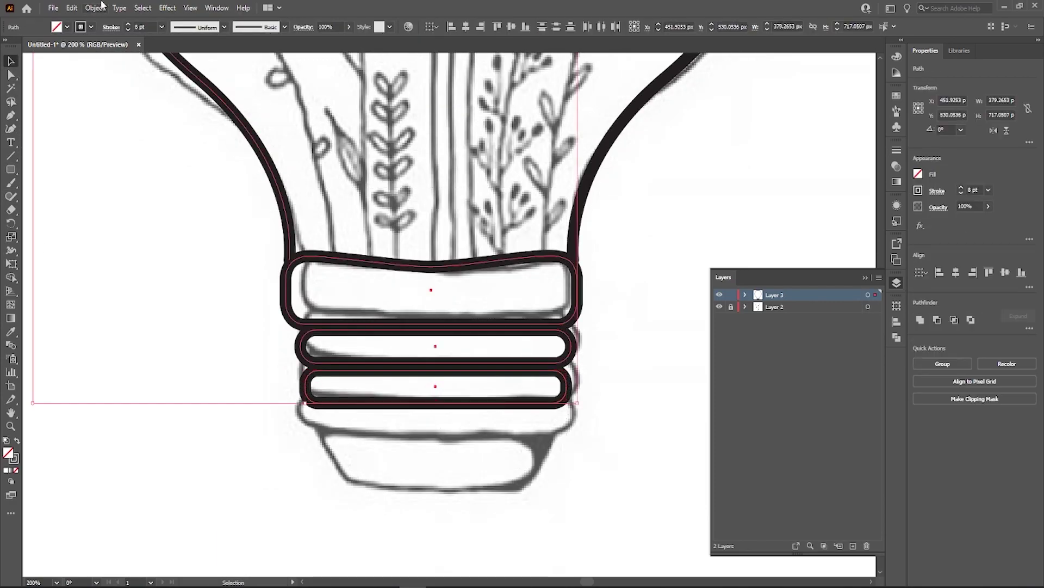
{"action": "key", "text": "a"}
{"action": "key", "text": "ctrl+z"}
{"action": "key", "text": "ctrl+z"}
{"action": "key", "text": "ctrl+z"}
{"action": "left_click", "coordinate": [625, 464]}
{"action": "left_click_drag", "start_coordinate": [439, 435], "coordinate": [506, 434]}
Nudge the third ring upward until it sits against the second ring.
{"action": "left_click", "coordinate": [473, 396]}
{"action": "key", "text": "Up"}
{"action": "key", "text": "Up"}
{"action": "key", "text": "Up"}
Try to bend the third ring's lower edge with the Curvature tool and to delete one of its anchor points.
{"action": "left_click", "coordinate": [10, 128]}
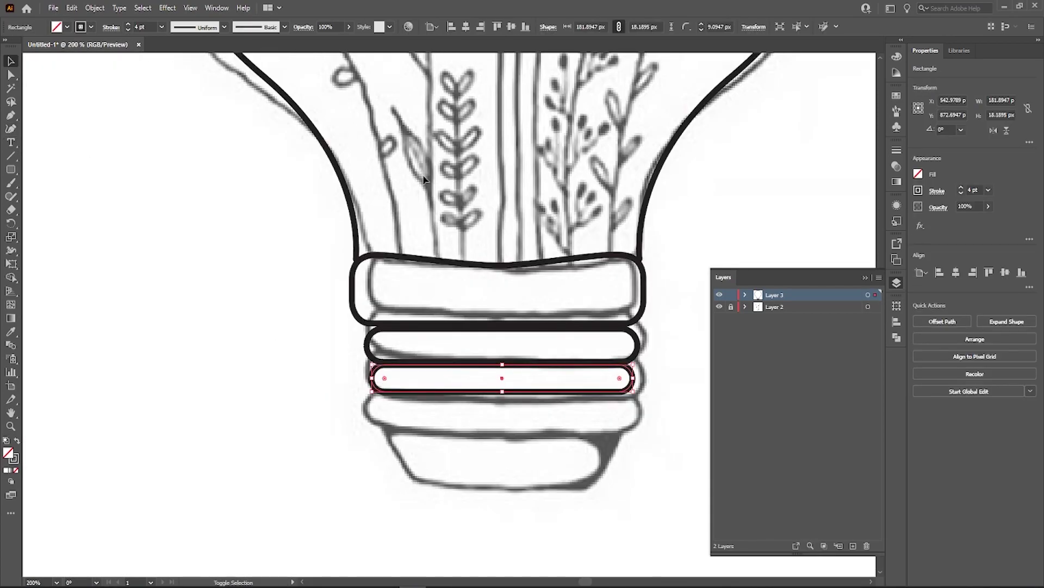
{"action": "left_click", "coordinate": [497, 393]}
{"action": "left_click_drag", "start_coordinate": [500, 391], "coordinate": [501, 401]}
{"action": "key", "text": "ctrl+z"}
{"action": "key", "text": "minus"}
{"action": "left_click", "coordinate": [619, 391]}
{"action": "key", "text": "ctrl+z"}
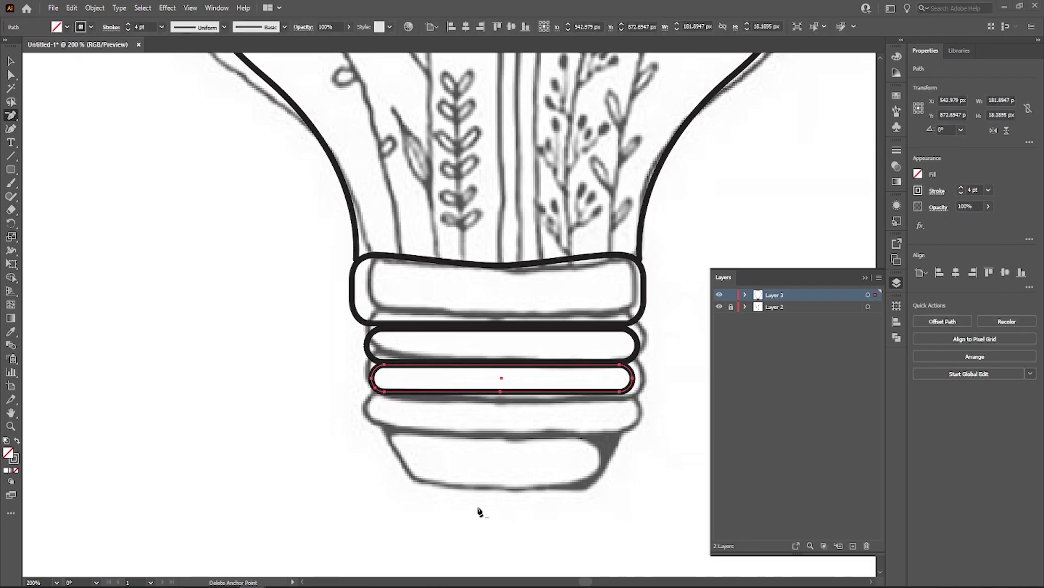
Try again to curve the ring's edge downward with the Curvature tool and undo the changes.
{"action": "scroll", "coordinate": [308, 375], "scroll_direction": "up", "scroll_amount": 1}
{"action": "key", "text": "v"}
{"action": "key", "text": "shift+grave"}
{"action": "left_click_drag", "start_coordinate": [396, 325], "coordinate": [402, 341]}
{"action": "key", "text": "ctrl+z"}
{"action": "key", "text": "ctrl+z"}
{"action": "left_click", "coordinate": [391, 298]}
{"action": "key", "text": "ctrl+z"}
{"action": "key", "text": "ctrl+z"}
Draw a new rounded rectangle over the ring and try to curve its lower edge at the middle and near both ends.
{"action": "key", "text": "m"}
{"action": "left_click_drag", "start_coordinate": [193, 293], "coordinate": [609, 350]}
{"action": "key", "text": "shift+grave"}
{"action": "left_click_drag", "start_coordinate": [399, 349], "coordinate": [401, 365]}
{"action": "key", "text": "ctrl+z"}
{"action": "left_click", "coordinate": [587, 350]}
{"action": "key", "text": "ctrl+z"}
{"action": "key", "text": "ctrl+z"}
{"action": "left_click", "coordinate": [231, 350]}
{"action": "key", "text": "ctrl+z"}
{"action": "left_click_drag", "start_coordinate": [584, 350], "coordinate": [579, 363]}
{"action": "key", "text": "ctrl+z"}
Arrange three matching straight rounded rings stacked directly below the top ring of the base.
{"action": "key", "text": "v"}
{"action": "left_click", "coordinate": [290, 356]}
{"action": "mouse_move", "coordinate": [289, 353]}
{"action": "left_mouse_down"}
{"action": "mouse_move", "coordinate": [334, 303]}
{"action": "mouse_move", "coordinate": [350, 361]}
{"action": "left_mouse_up"}
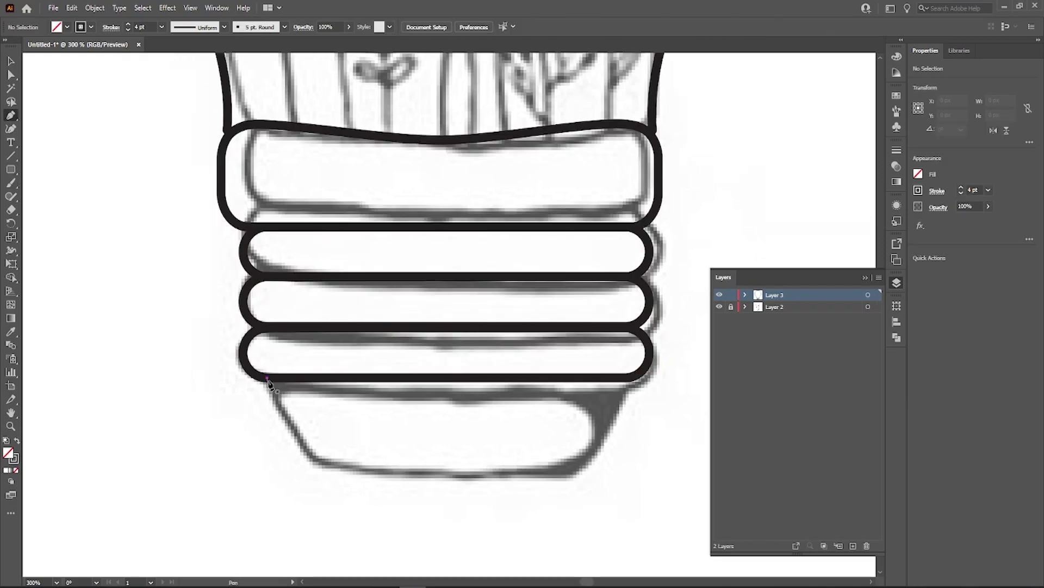
Draw the tapered tip of the bulb with the Pen tool, from the lowest ring's left end around to its right end.
{"action": "left_click", "coordinate": [376, 470]}
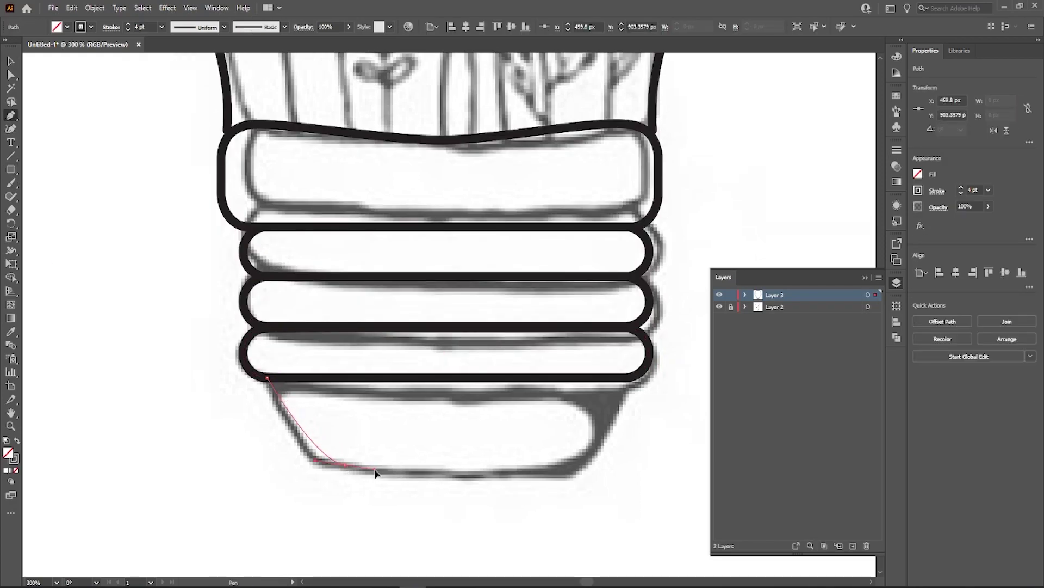
{"action": "left_click", "coordinate": [569, 474]}
{"action": "left_click_drag", "start_coordinate": [631, 381], "coordinate": [634, 360]}
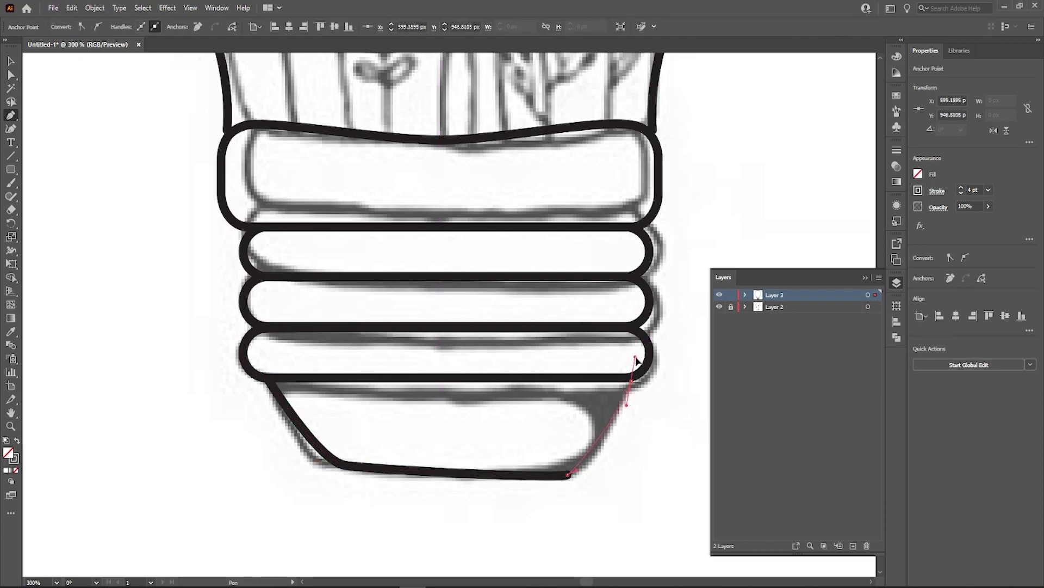
Adjust the tip outline's right corner and end point so they mirror the left side, with the sketch layer hidden.
{"action": "key", "text": "a"}
{"action": "left_click_drag", "start_coordinate": [568, 474], "coordinate": [570, 467]}
{"action": "left_click_drag", "start_coordinate": [631, 381], "coordinate": [627, 380]}
{"action": "left_click", "coordinate": [597, 511]}
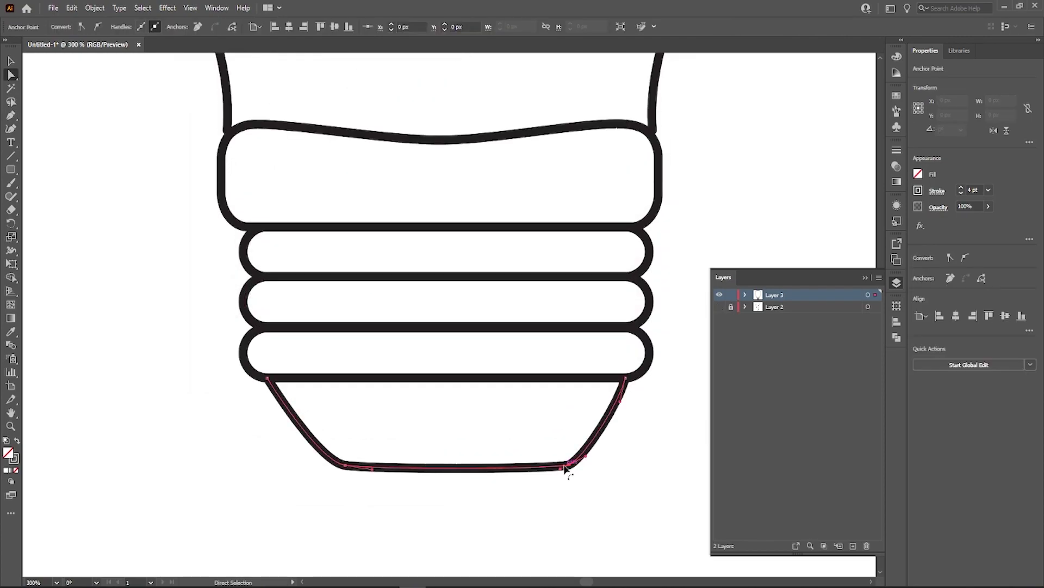
{"action": "left_click_drag", "start_coordinate": [566, 469], "coordinate": [564, 467]}
{"action": "left_click", "coordinate": [593, 504]}
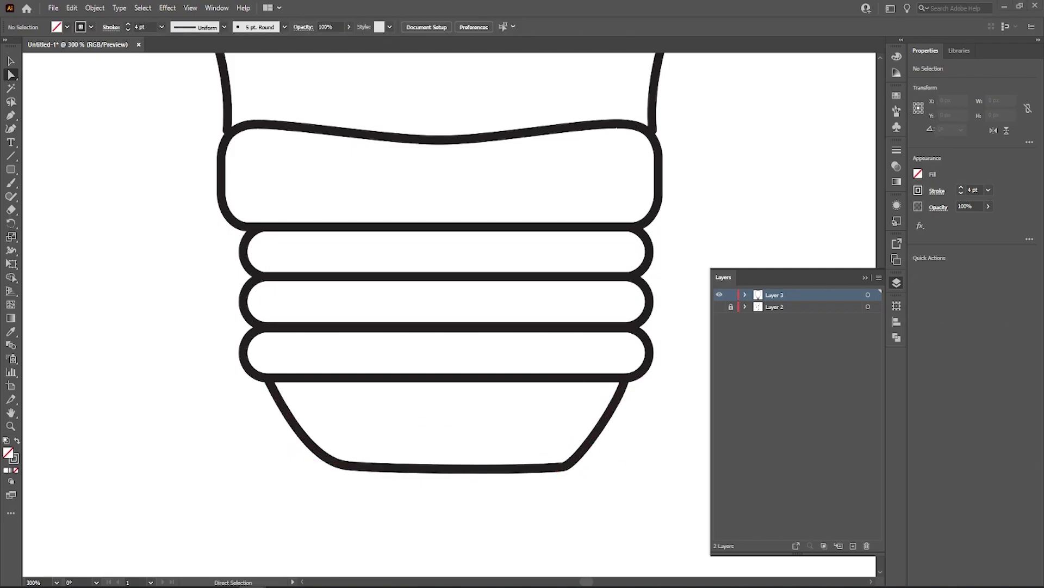
Show the sketch layer again and trace the daisy's stem with the Pen tool from the top ring to the flower.
{"action": "left_click", "coordinate": [719, 306]}
{"action": "key", "text": "ctrl+1"}
{"action": "left_click", "coordinate": [423, 427]}
{"action": "left_click_drag", "start_coordinate": [378, 237], "coordinate": [359, 214]}
{"action": "left_click", "coordinate": [297, 135]}
{"action": "scroll", "coordinate": [296, 152], "scroll_direction": "up", "scroll_amount": 1}
{"action": "key", "text": "Escape"}
Trace the stem of the large open flower above the daisy, from the top ring up to its petals.
{"action": "left_click", "coordinate": [461, 472]}
{"action": "left_click", "coordinate": [447, 223]}
{"action": "scroll", "coordinate": [450, 212], "scroll_direction": "up", "scroll_amount": 3}
{"action": "left_click_drag", "start_coordinate": [379, 146], "coordinate": [370, 129]}
{"action": "key", "text": "Escape"}
Trace the central rose's long stem from the top ring, following its bends up to the blossom.
{"action": "scroll", "coordinate": [490, 287], "scroll_direction": "down", "scroll_amount": 2}
{"action": "left_click", "coordinate": [522, 515]}
{"action": "left_click", "coordinate": [525, 448]}
{"action": "left_click_drag", "start_coordinate": [526, 254], "coordinate": [521, 243]}
{"action": "left_click_drag", "start_coordinate": [504, 162], "coordinate": [512, 151]}
{"action": "key", "text": "ctrl+z"}
{"action": "mouse_move", "coordinate": [505, 149]}
{"action": "left_mouse_down"}
{"action": "mouse_move", "coordinate": [506, 102]}
{"action": "mouse_move", "coordinate": [477, 75]}
{"action": "mouse_move", "coordinate": [433, 98]}
{"action": "left_mouse_up"}
{"action": "scroll", "coordinate": [504, 109], "scroll_direction": "up", "scroll_amount": 3}
{"action": "scroll", "coordinate": [473, 104], "scroll_direction": "up", "scroll_amount": 5}
{"action": "scroll", "coordinate": [475, 381], "scroll_direction": "down", "scroll_amount": 7}
{"action": "key", "text": "Escape"}
Trace the short leafy sprig's stem and the bent stem of the small berry sprig near the bulb's centre.
{"action": "left_click", "coordinate": [488, 408]}
{"action": "left_click_drag", "start_coordinate": [481, 232], "coordinate": [459, 189]}
{"action": "key", "text": "Escape"}
{"action": "scroll", "coordinate": [464, 254], "scroll_direction": "up", "scroll_amount": 2}
{"action": "left_click", "coordinate": [433, 525]}
{"action": "left_click", "coordinate": [435, 526]}
{"action": "key", "text": "Escape"}
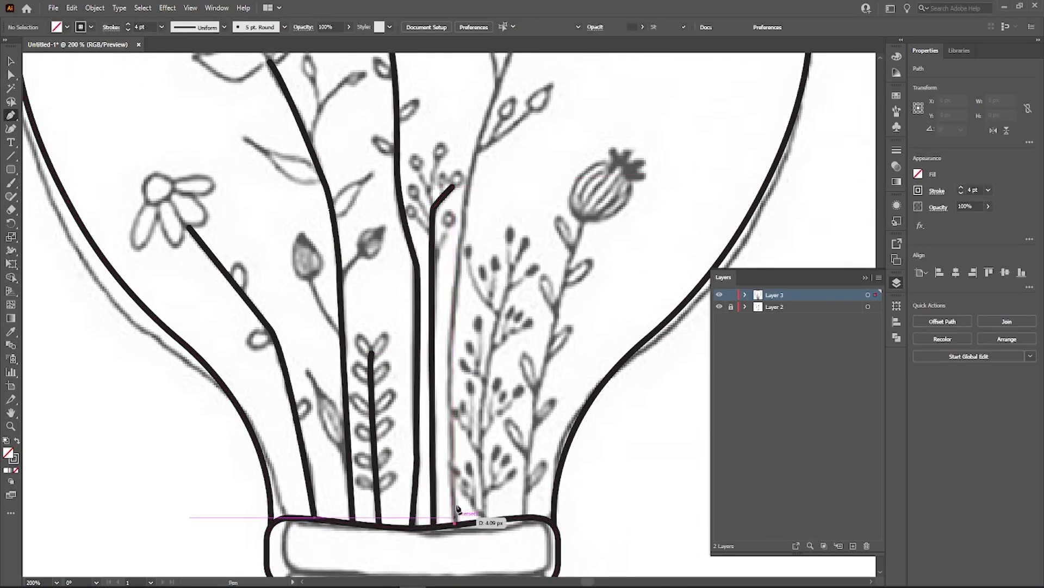
Trace the tall stem on the right from the top ring up to the five-petalled flower.
{"action": "left_click", "coordinate": [457, 526]}
{"action": "scroll", "coordinate": [472, 310], "scroll_direction": "up", "scroll_amount": 7}
{"action": "left_click_drag", "start_coordinate": [473, 293], "coordinate": [502, 202]}
{"action": "scroll", "coordinate": [509, 198], "scroll_direction": "up", "scroll_amount": 3}
{"action": "left_click_drag", "start_coordinate": [560, 127], "coordinate": [567, 116]}
{"action": "key", "text": "Escape"}
Trace the curved main stem of the berry branch on the right side of the bulb.
{"action": "scroll", "coordinate": [561, 218], "scroll_direction": "down", "scroll_amount": 7}
{"action": "left_click", "coordinate": [484, 437]}
{"action": "mouse_move", "coordinate": [509, 199]}
{"action": "left_mouse_down"}
{"action": "mouse_move", "coordinate": [539, 151]}
{"action": "mouse_move", "coordinate": [608, 124]}
{"action": "left_mouse_up"}
{"action": "key", "text": "Escape"}
Trace the rightmost stem from the top ring up to the striped seed-head flower.
{"action": "left_click", "coordinate": [524, 436]}
{"action": "key", "text": "ctrl+z"}
{"action": "left_click", "coordinate": [526, 436]}
{"action": "left_click_drag", "start_coordinate": [567, 191], "coordinate": [592, 133]}
{"action": "left_click", "coordinate": [582, 140]}
Select all the traced flower stems and set their stroke weight to 2 pt.
{"action": "scroll", "coordinate": [634, 172], "scroll_direction": "down", "scroll_amount": 2}
{"action": "key", "text": "v"}
{"action": "key", "text": "ctrl+a"}
{"action": "left_click", "coordinate": [245, 163]}
{"action": "scroll", "coordinate": [326, 218], "scroll_direction": "up", "scroll_amount": 3}
{"action": "left_click_drag", "start_coordinate": [615, 332], "coordinate": [420, 130]}
{"action": "left_click", "coordinate": [419, 130]}
{"action": "left_click_drag", "start_coordinate": [639, 205], "coordinate": [413, 314]}
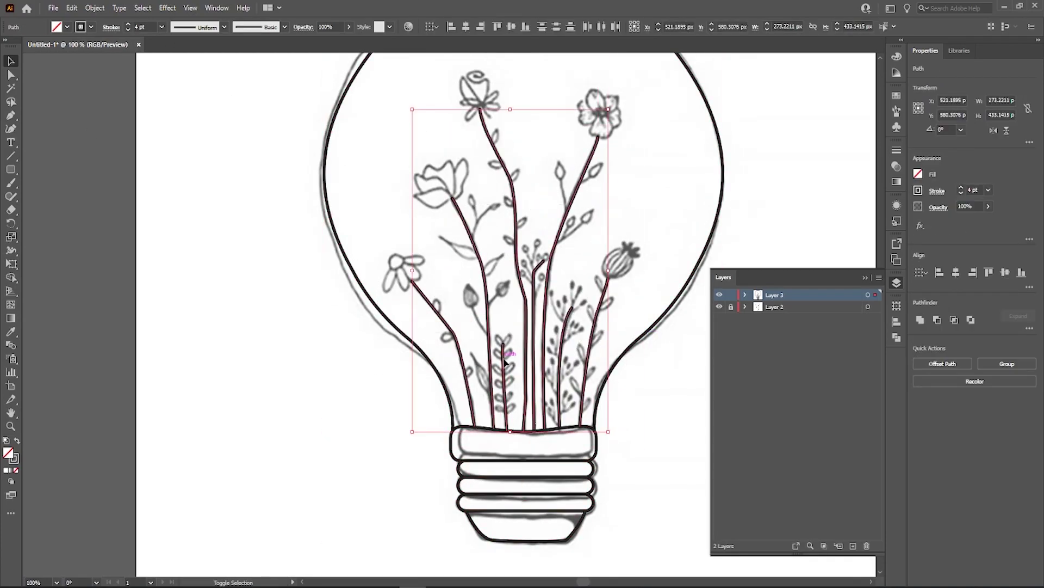
{"action": "left_click", "coordinate": [128, 30]}
{"action": "left_click", "coordinate": [128, 30]}
{"action": "left_click", "coordinate": [142, 103]}
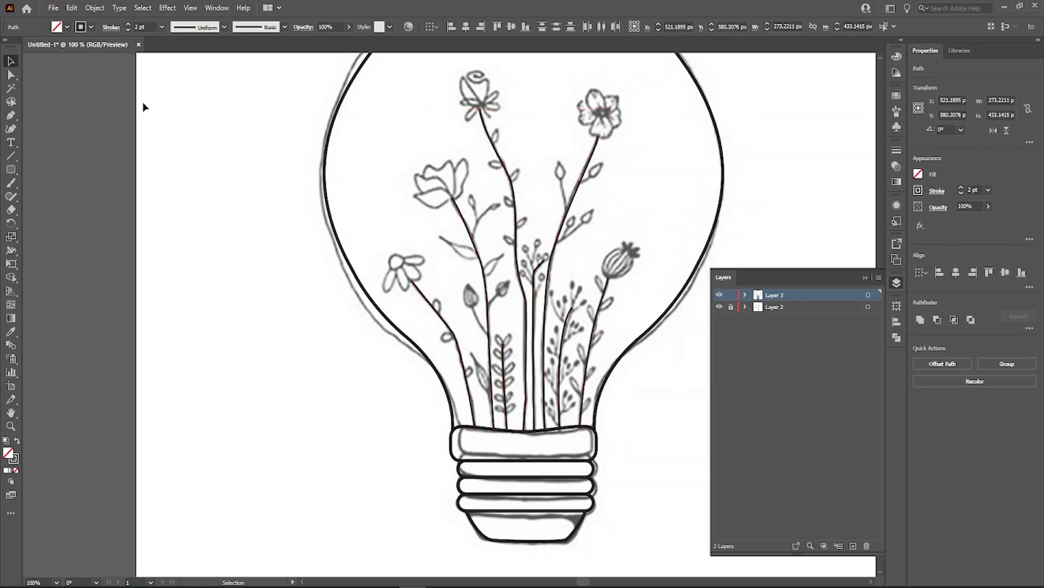
Hide the sketch layer and toggle it to compare the traced bulb and stems with the drawing, leaving it hidden.
{"action": "left_click", "coordinate": [719, 308]}
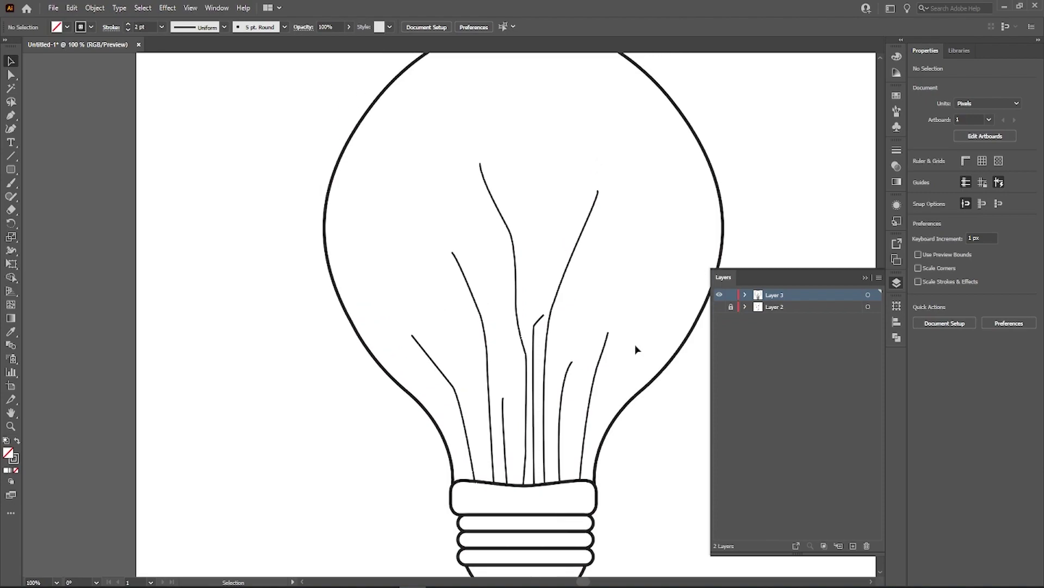
{"action": "scroll", "coordinate": [635, 344], "scroll_direction": "down", "scroll_amount": 1, "text": "alt"}
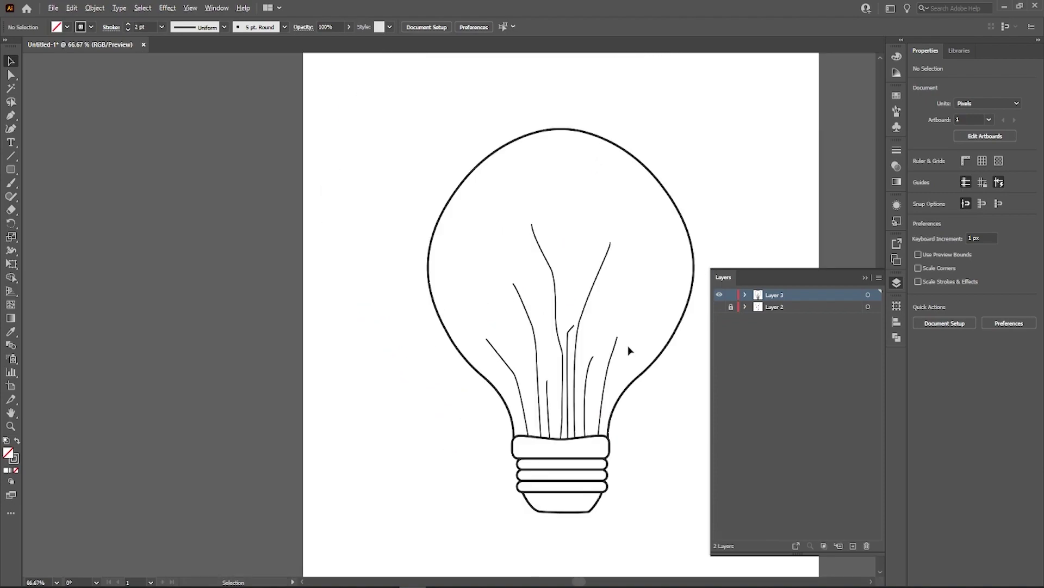
{"action": "left_click", "coordinate": [719, 307]}
{"action": "left_click", "coordinate": [720, 308]}
{"action": "left_click", "coordinate": [719, 307]}
{"action": "left_click", "coordinate": [718, 308]}
{"action": "scroll", "coordinate": [494, 310], "scroll_direction": "down", "scroll_amount": 3}
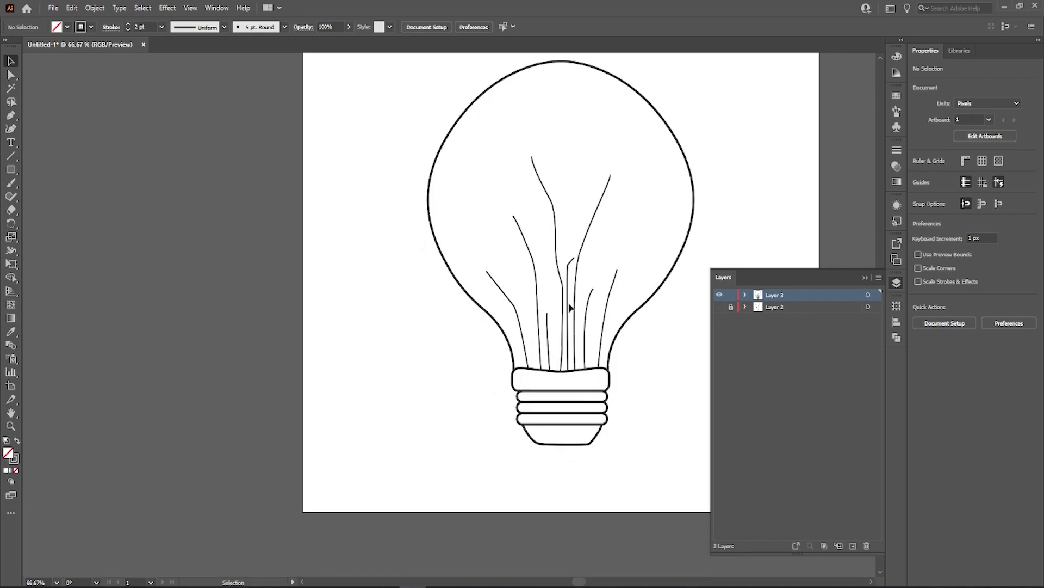
Draw a large ellipse over the round part of the glass bulb with the Ellipse tool.
{"action": "scroll", "coordinate": [381, 218], "scroll_direction": "up", "scroll_amount": 1}
{"action": "left_click_drag", "start_coordinate": [10, 169], "coordinate": [54, 196]}
{"action": "left_click_drag", "start_coordinate": [414, 251], "coordinate": [192, 260]}
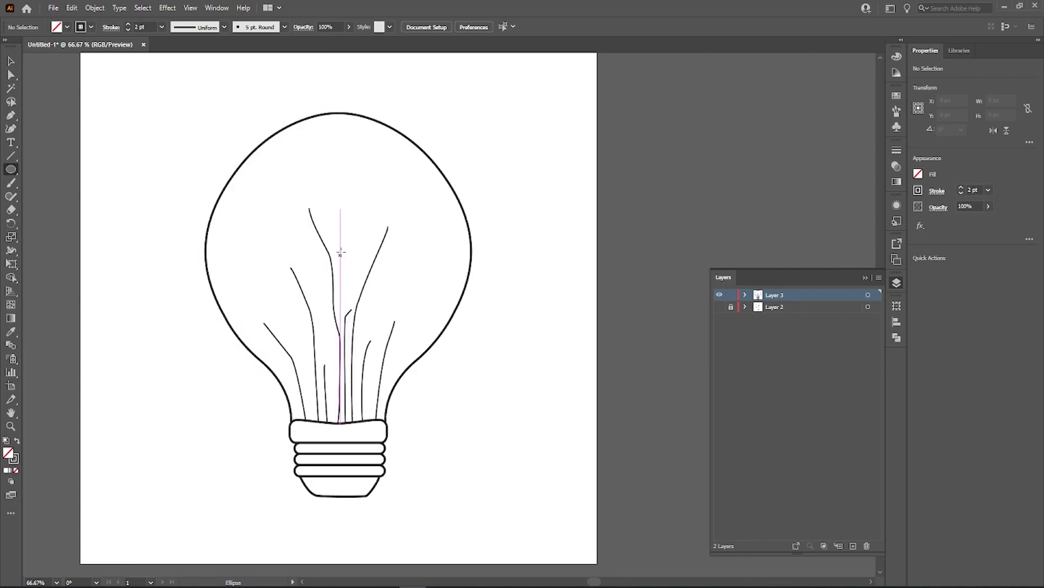
{"action": "left_click_drag", "start_coordinate": [340, 275], "coordinate": [520, 393]}
Adjust both sides of the ellipse to match the glass outline's width and select it together with the outline.
{"action": "key", "text": "v"}
{"action": "left_click_drag", "start_coordinate": [545, 311], "coordinate": [551, 311]}
{"action": "left_click", "coordinate": [293, 313]}
{"action": "left_click", "coordinate": [293, 314]}
{"action": "left_click_drag", "start_coordinate": [292, 309], "coordinate": [286, 309]}
{"action": "left_click_drag", "start_coordinate": [556, 358], "coordinate": [557, 359]}
{"action": "scroll", "coordinate": [520, 238], "scroll_direction": "up", "scroll_amount": 3}
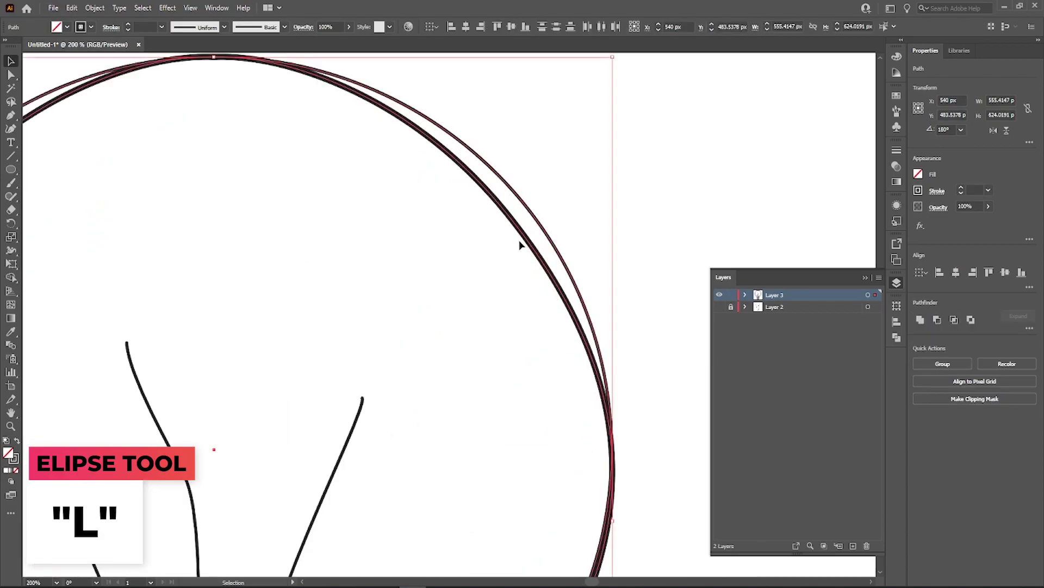
Remove the old upper arcs of the glass outline inside the ellipse with the Shape Builder tool.
{"action": "key", "text": "m"}
{"action": "key", "text": "shift+m"}
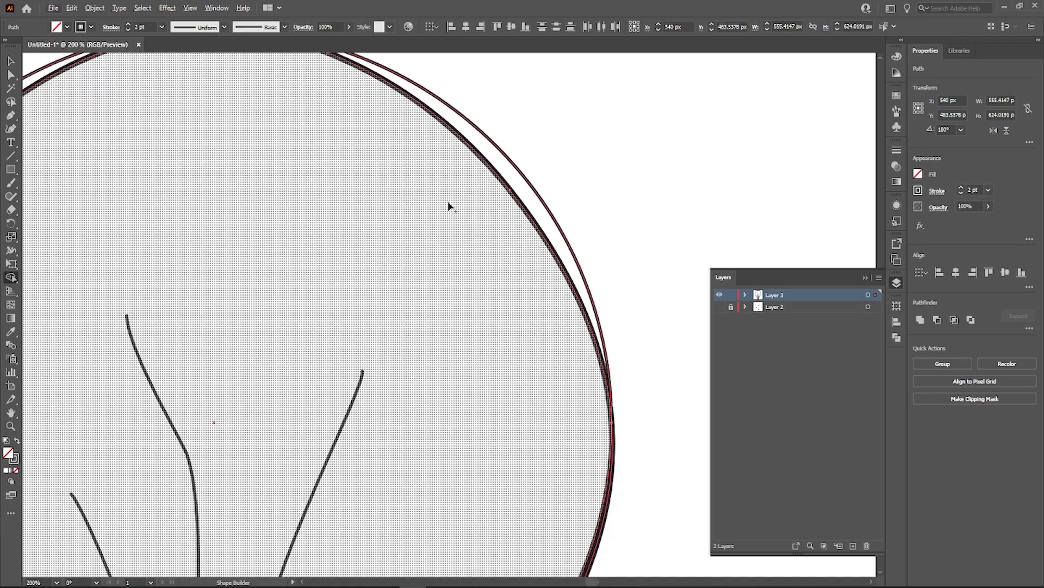
{"action": "scroll", "coordinate": [517, 206], "scroll_direction": "down", "scroll_amount": 3}
{"action": "scroll", "coordinate": [482, 164], "scroll_direction": "up", "scroll_amount": 3}
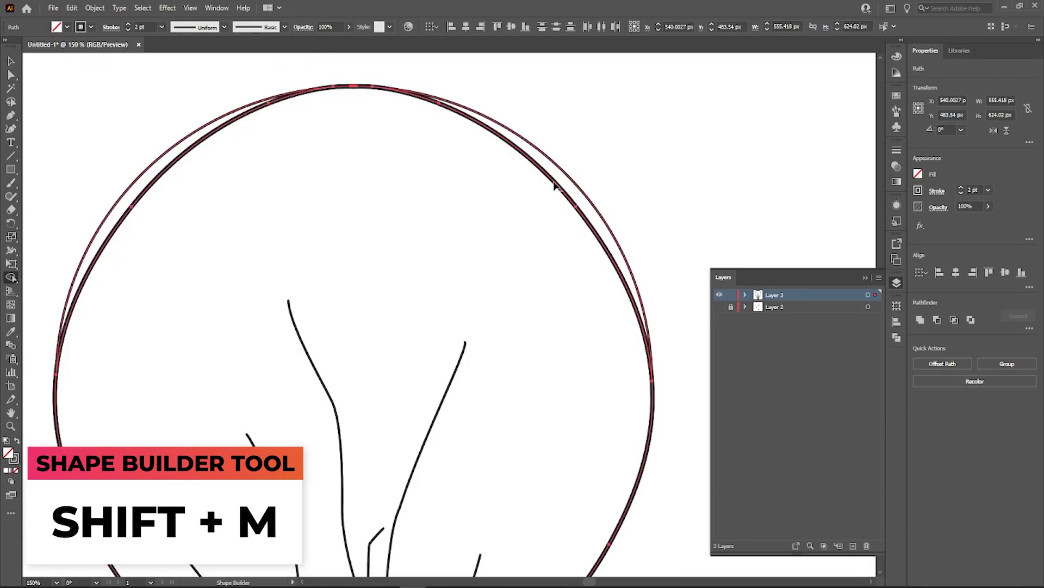
{"action": "left_click", "coordinate": [352, 87], "text": "alt"}
{"action": "scroll", "coordinate": [292, 240], "scroll_direction": "down", "scroll_amount": 3}
{"action": "scroll", "coordinate": [198, 243], "scroll_direction": "up", "scroll_amount": 3}
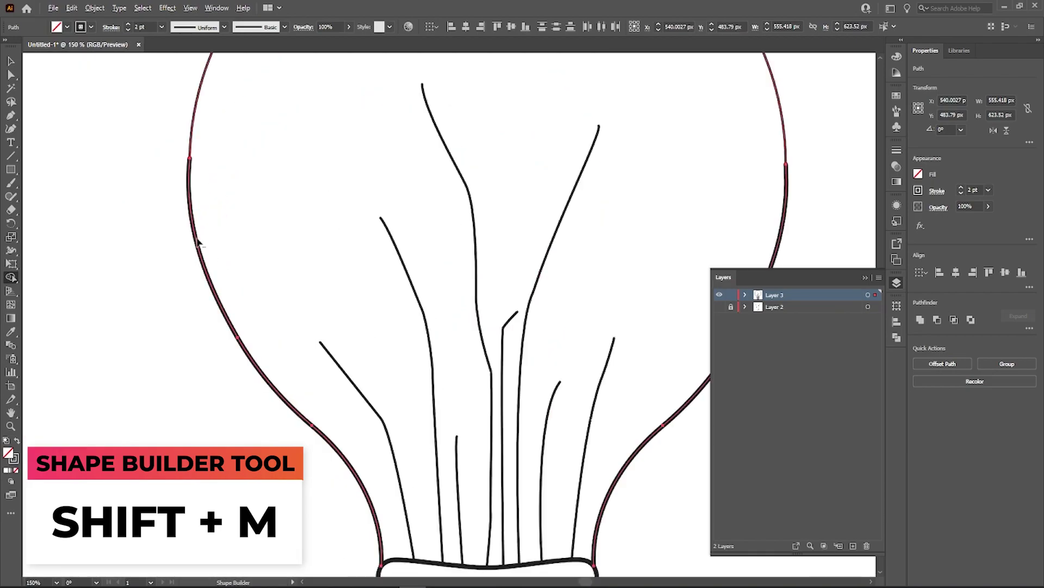
{"action": "scroll", "coordinate": [197, 243], "scroll_direction": "down", "scroll_amount": 3}
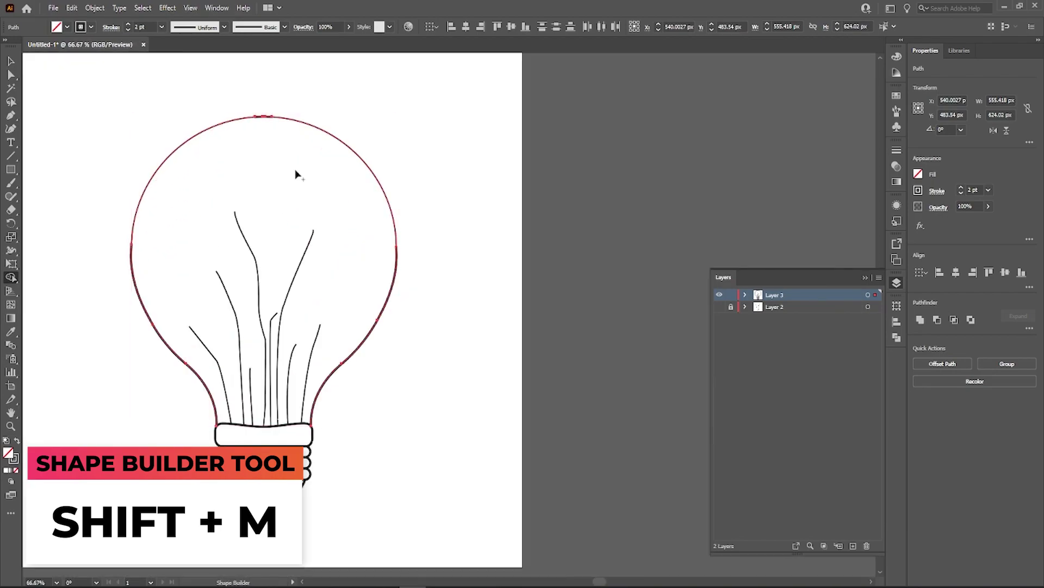
Set the thin upper arcs of the glass to a 4 pt stroke to match the rest of the outline.
{"action": "left_click", "coordinate": [178, 151]}
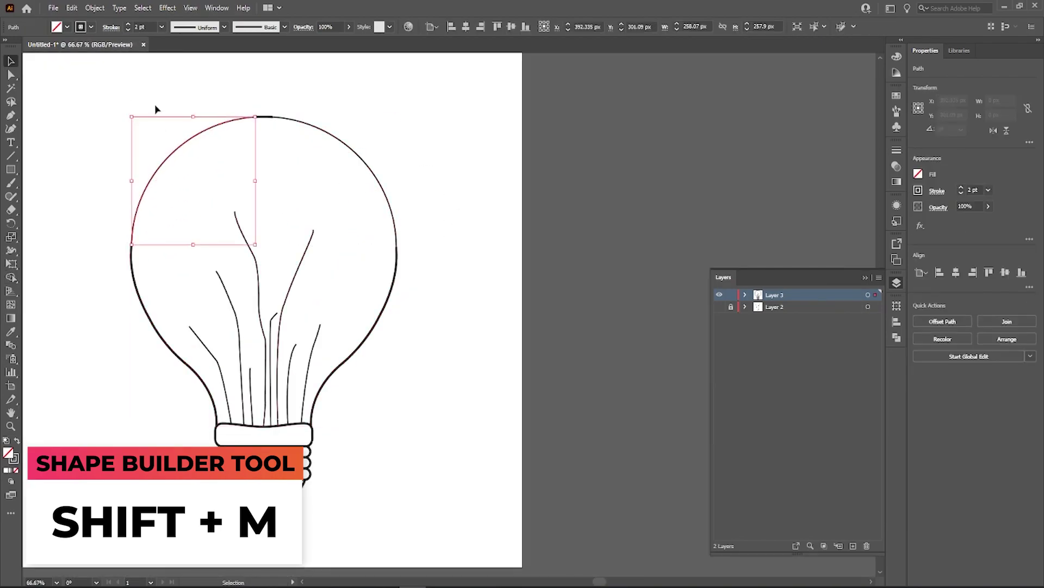
{"action": "left_click", "coordinate": [503, 241]}
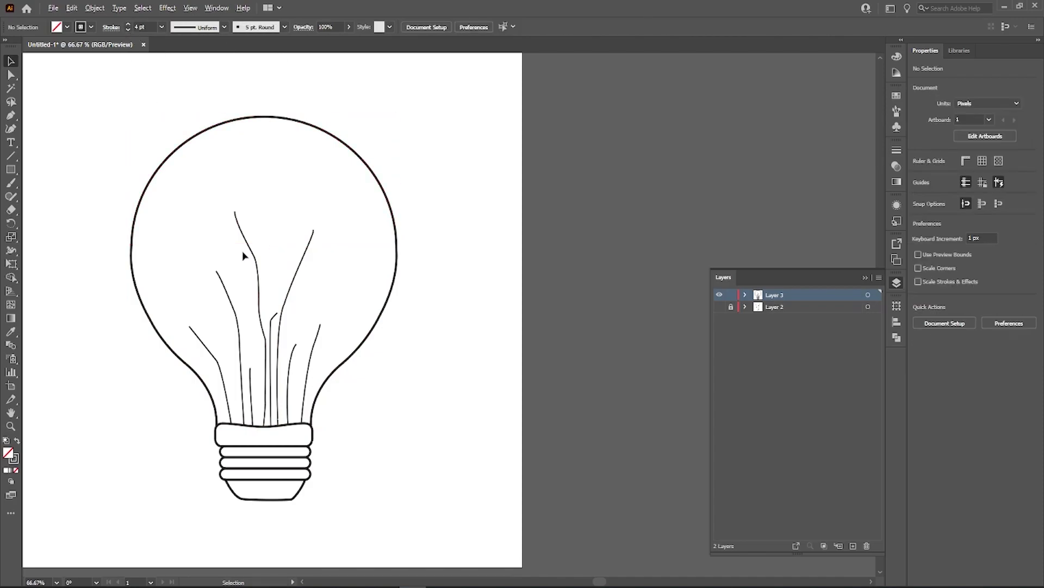
{"action": "scroll", "coordinate": [255, 272], "scroll_direction": "down", "scroll_amount": 2}
{"action": "scroll", "coordinate": [225, 282], "scroll_direction": "up", "scroll_amount": 2}
Trim the end of the glass outline that overlaps the collar's upper corner with the Shape Builder tool.
{"action": "left_click", "coordinate": [380, 344]}
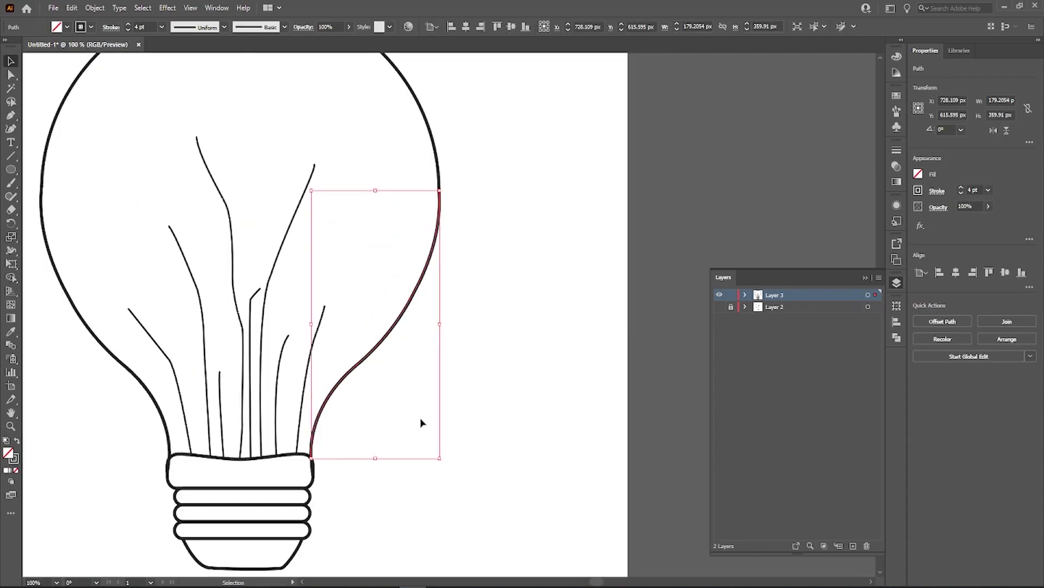
{"action": "left_click", "coordinate": [421, 418]}
{"action": "scroll", "coordinate": [421, 418], "scroll_direction": "down", "scroll_amount": 2}
{"action": "scroll", "coordinate": [274, 368], "scroll_direction": "up", "scroll_amount": 1}
{"action": "left_click", "coordinate": [350, 323]}
{"action": "left_click", "coordinate": [538, 443]}
{"action": "scroll", "coordinate": [418, 460], "scroll_direction": "up", "scroll_amount": 4}
{"action": "left_click", "coordinate": [403, 435]}
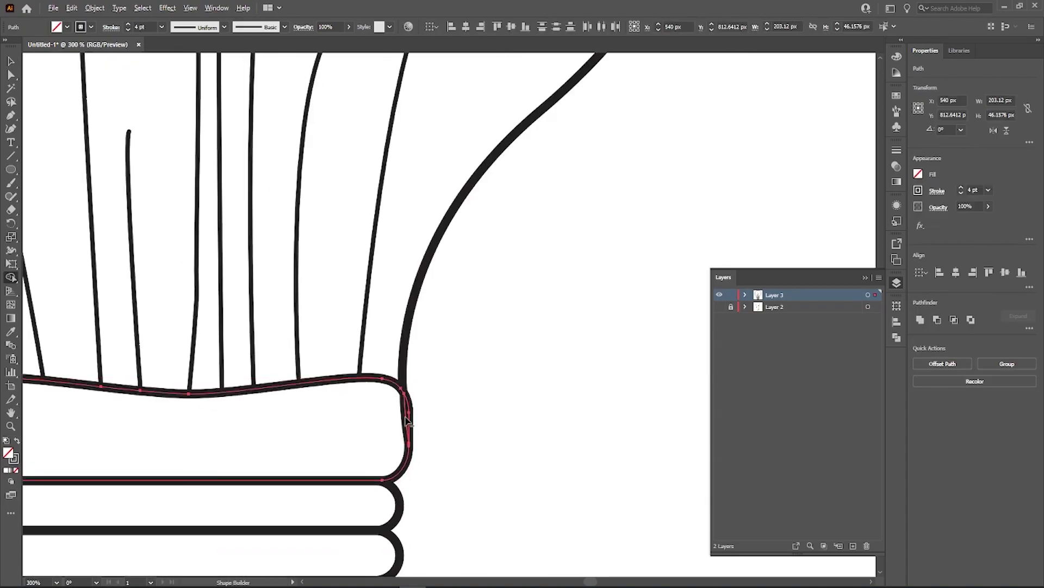
Draw a circle about 121 px wide beside the bulb, give it a 2 pt stroke and copy it sideways so both circles overlap.
{"action": "left_click_drag", "start_coordinate": [417, 300], "coordinate": [529, 403]}
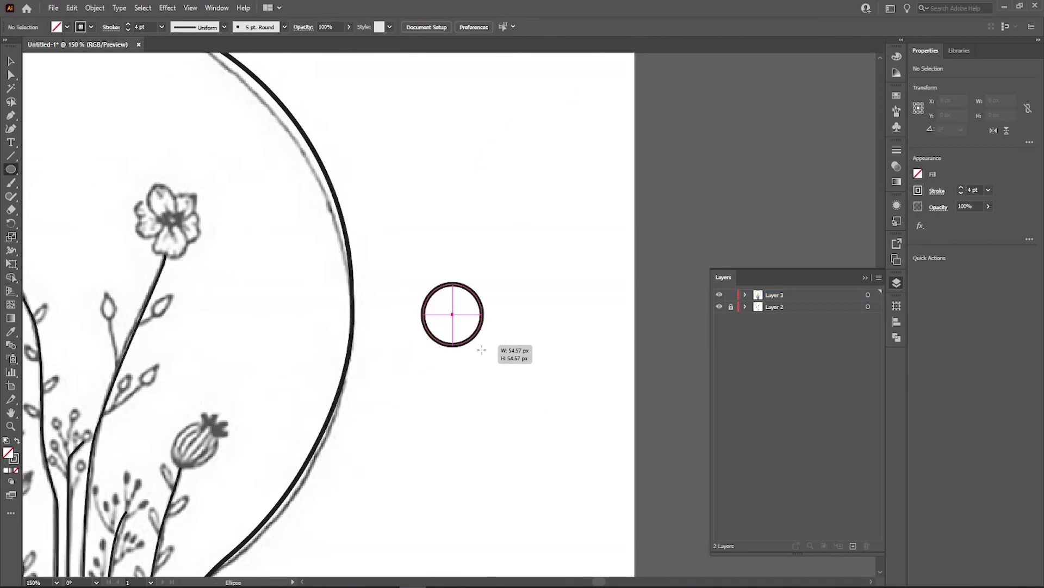
{"action": "left_click_drag", "start_coordinate": [482, 349], "coordinate": [556, 420]}
{"action": "left_click_drag", "start_coordinate": [494, 262], "coordinate": [626, 437]}
{"action": "key", "text": "ctrl+z"}
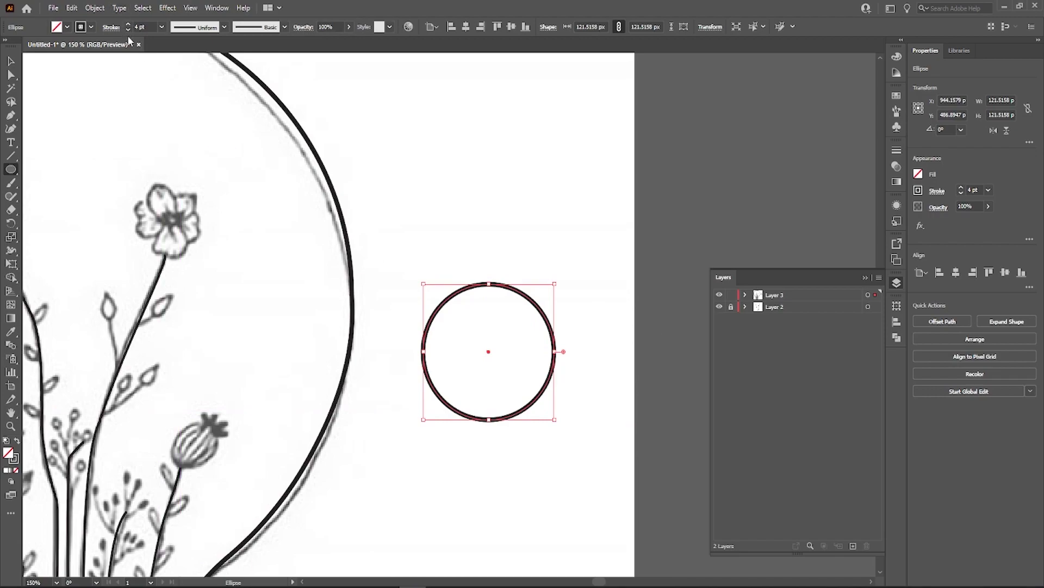
{"action": "left_click_drag", "start_coordinate": [507, 418], "coordinate": [591, 416]}
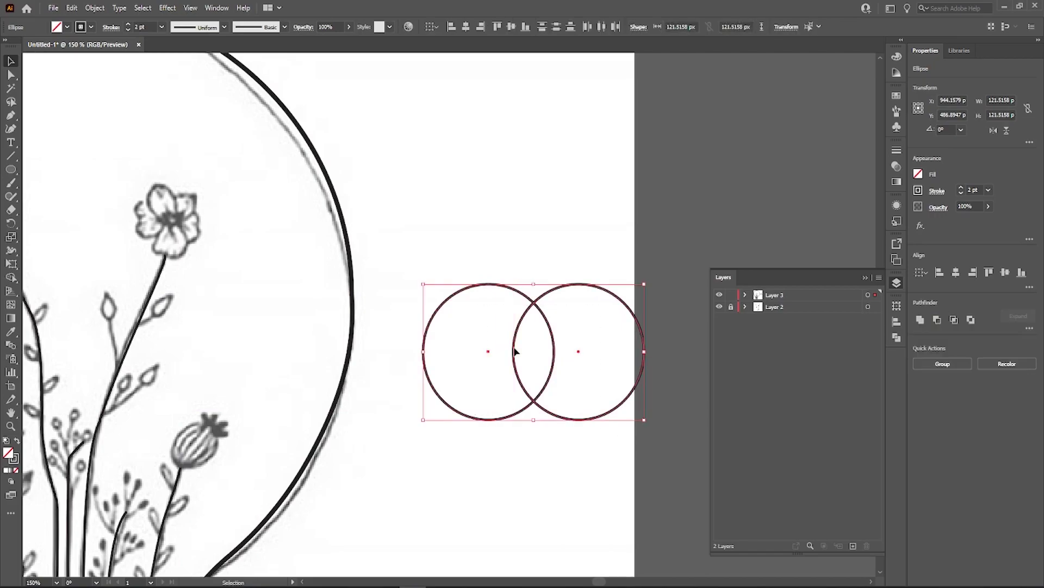
Cut away the outer parts of both circles with the Shape Builder tool, keeping the leaf-shaped overlap.
{"action": "scroll", "coordinate": [564, 365], "scroll_direction": "up", "scroll_amount": 3}
{"action": "key", "text": "shift+m"}
{"action": "left_click", "coordinate": [408, 371], "text": "alt"}
{"action": "left_click", "coordinate": [523, 414], "text": "alt"}
{"action": "scroll", "coordinate": [524, 413], "scroll_direction": "down", "scroll_amount": 2}
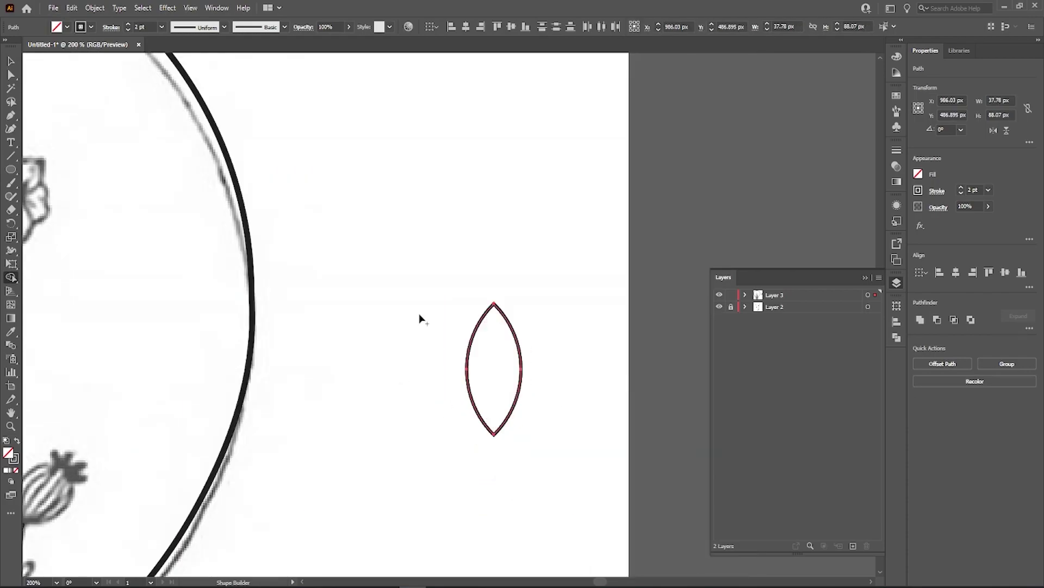
Rotate the leaf diagonally, scale it down to about 21 px wide and place it on the sketched leaf below the flower.
{"action": "left_click_drag", "start_coordinate": [523, 299], "coordinate": [569, 355]}
{"action": "scroll", "coordinate": [370, 392], "scroll_direction": "down", "scroll_amount": 1}
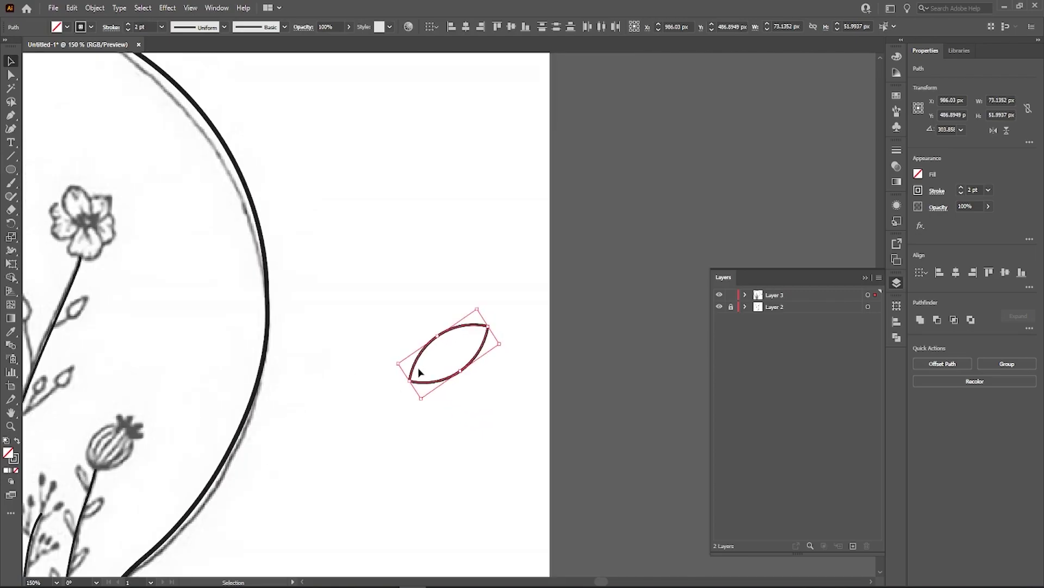
{"action": "key", "text": "ctrl+z"}
{"action": "key", "text": "ctrl+shift+z"}
{"action": "scroll", "coordinate": [501, 345], "scroll_direction": "down", "scroll_amount": 2}
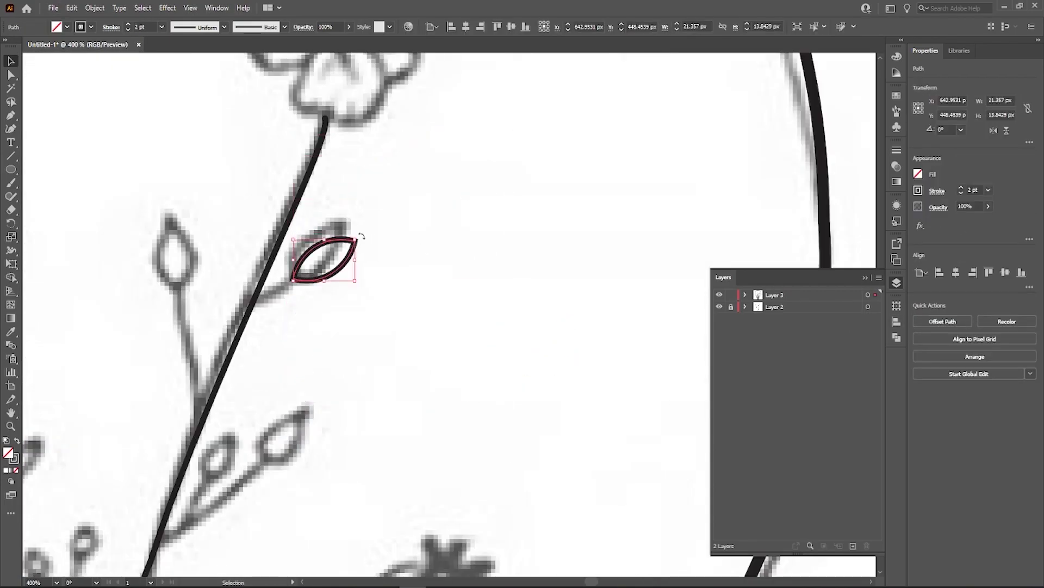
Copy the leaf onto the other sketched leaves along the flower stem and turn the copies to match.
{"action": "left_click_drag", "start_coordinate": [327, 255], "coordinate": [291, 435]}
{"action": "left_click_drag", "start_coordinate": [324, 251], "coordinate": [202, 252]}
{"action": "left_click_drag", "start_coordinate": [183, 286], "coordinate": [239, 493]}
{"action": "scroll", "coordinate": [358, 393], "scroll_direction": "down", "scroll_amount": 1}
{"action": "scroll", "coordinate": [246, 264], "scroll_direction": "up", "scroll_amount": 1}
Draw a short stalk joining a leaf to the flower stem with the Pen tool.
{"action": "key", "text": "p"}
{"action": "left_click", "coordinate": [231, 236]}
{"action": "left_click", "coordinate": [259, 361]}
{"action": "key", "text": "v"}
{"action": "key", "text": "ctrl+z"}
{"action": "key", "text": "ctrl+z"}
{"action": "left_click", "coordinate": [225, 231]}
{"action": "key", "text": "p"}
{"action": "left_click", "coordinate": [231, 237]}
{"action": "left_click_drag", "start_coordinate": [261, 359], "coordinate": [262, 391]}
Adjust the stalk's anchor points and continue the leaf stalks with the Pen tool.
{"action": "key", "text": "a"}
{"action": "scroll", "coordinate": [220, 233], "scroll_direction": "up", "scroll_amount": 4}
{"action": "left_click_drag", "start_coordinate": [260, 256], "coordinate": [262, 249]}
{"action": "left_click", "coordinate": [327, 283]}
{"action": "scroll", "coordinate": [493, 341], "scroll_direction": "down", "scroll_amount": 2}
{"action": "key", "text": "p"}
{"action": "left_click", "coordinate": [531, 337]}
Move the leaf shapes onto the sketched leaves of the neighbouring stems.
{"action": "key", "text": "v"}
{"action": "scroll", "coordinate": [531, 337], "scroll_direction": "down", "scroll_amount": 4}
{"action": "scroll", "coordinate": [615, 492], "scroll_direction": "up", "scroll_amount": 2}
{"action": "left_click_drag", "start_coordinate": [625, 472], "coordinate": [618, 480]}
{"action": "scroll", "coordinate": [642, 508], "scroll_direction": "down", "scroll_amount": 3}
{"action": "left_click_drag", "start_coordinate": [644, 512], "coordinate": [409, 460]}
Place an oval leaf at the tip of the small stem, resizing and rotating it to fit the sketch.
{"action": "scroll", "coordinate": [409, 459], "scroll_direction": "up", "scroll_amount": 8}
{"action": "left_click_drag", "start_coordinate": [512, 284], "coordinate": [525, 301]}
{"action": "left_click_drag", "start_coordinate": [647, 236], "coordinate": [629, 347]}
{"action": "left_click_drag", "start_coordinate": [625, 342], "coordinate": [534, 321]}
{"action": "left_click", "coordinate": [544, 332]}
{"action": "left_click_drag", "start_coordinate": [432, 305], "coordinate": [492, 432]}
{"action": "left_click", "coordinate": [328, 462], "text": "shift"}
{"action": "left_click_drag", "start_coordinate": [520, 394], "coordinate": [359, 394]}
{"action": "key", "text": "ctrl+z"}
{"action": "left_click", "coordinate": [440, 286]}
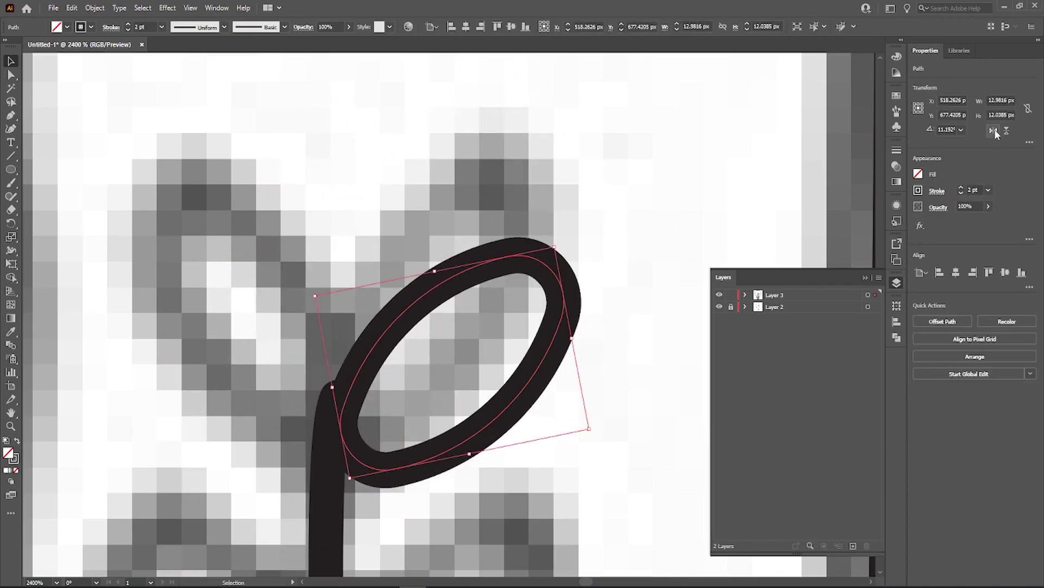
Flip the oval leaf horizontally and position it on the opposite side of the small stem's tip.
{"action": "left_click", "coordinate": [993, 131]}
{"action": "left_click", "coordinate": [508, 333]}
{"action": "left_click_drag", "start_coordinate": [495, 322], "coordinate": [262, 317]}
{"action": "left_click", "coordinate": [642, 381]}
Position the oval leaves over the sketched leaves along the small stems.
{"action": "key", "text": "ctrl+minus"}
{"action": "key", "text": "ctrl+minus"}
{"action": "key", "text": "ctrl+minus"}
{"action": "key", "text": "ctrl+minus"}
{"action": "key", "text": "ctrl+equal"}
{"action": "key", "text": "ctrl+equal"}
{"action": "left_click_drag", "start_coordinate": [333, 166], "coordinate": [363, 174]}
{"action": "left_click_drag", "start_coordinate": [322, 232], "coordinate": [311, 216]}
{"action": "left_click", "coordinate": [446, 262]}
{"action": "scroll", "coordinate": [454, 266], "scroll_direction": "down", "scroll_amount": 3}
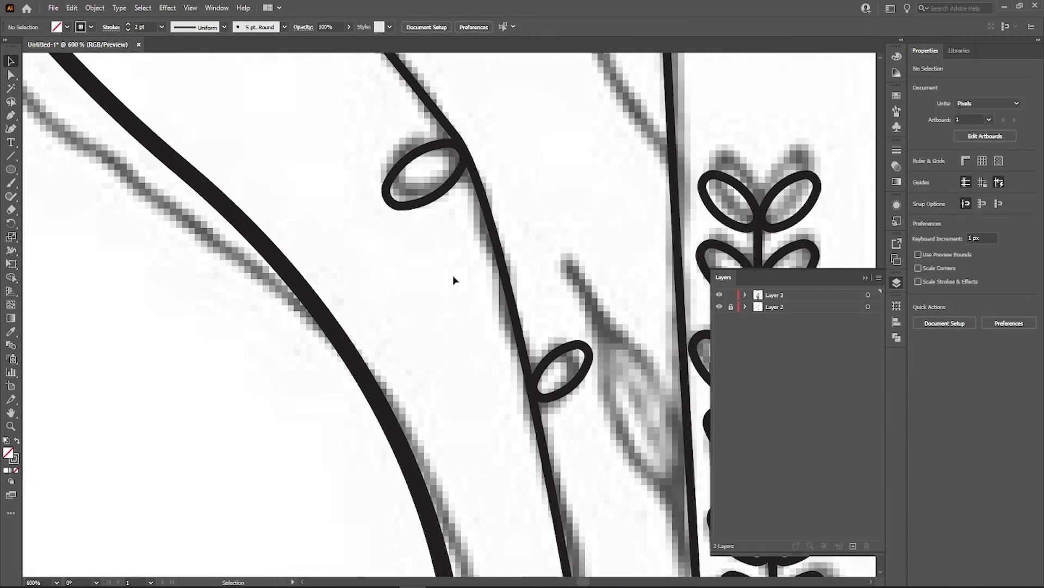
Build the daisy's round centre from overlapping ellipses with the Shape Builder tool and line it up with the sketch.
{"action": "scroll", "coordinate": [463, 265], "scroll_direction": "down", "scroll_amount": 2}
{"action": "scroll", "coordinate": [469, 262], "scroll_direction": "down", "scroll_amount": 2}
{"action": "scroll", "coordinate": [435, 250], "scroll_direction": "up", "scroll_amount": 2}
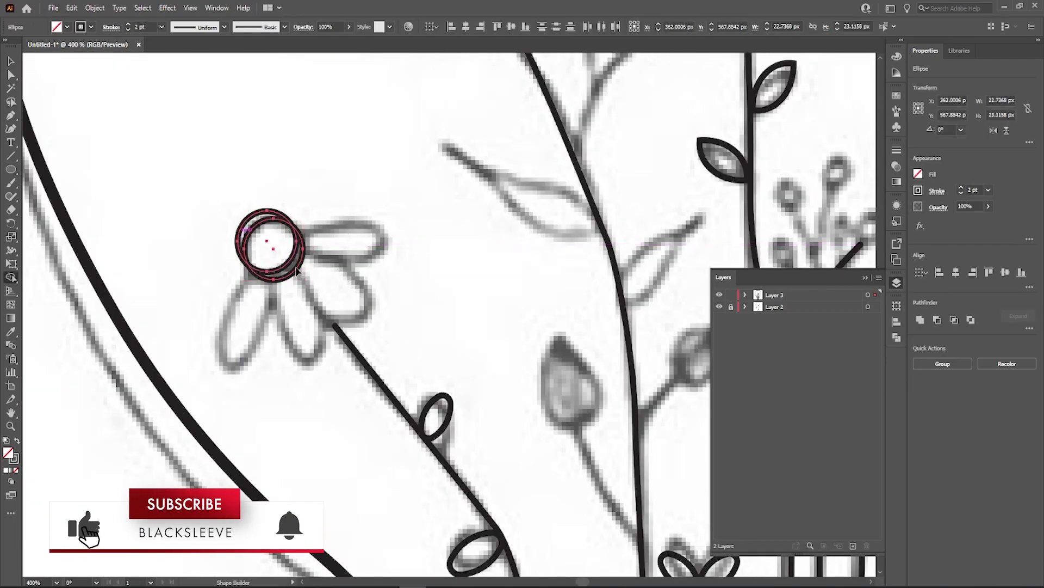
{"action": "left_click", "coordinate": [325, 202]}
{"action": "key", "text": "v"}
{"action": "mouse_move", "coordinate": [339, 199]}
{"action": "left_mouse_down"}
{"action": "mouse_move", "coordinate": [347, 265]}
{"action": "mouse_move", "coordinate": [385, 243]}
{"action": "mouse_move", "coordinate": [328, 202]}
{"action": "left_mouse_up"}
Copy the daisy's oval petal and place the copies over the lower sketched petals.
{"action": "left_click_drag", "start_coordinate": [384, 244], "coordinate": [336, 309]}
{"action": "key", "text": "ctrl+c"}
{"action": "key", "text": "ctrl+f"}
{"action": "mouse_move", "coordinate": [383, 288]}
{"action": "left_mouse_down"}
{"action": "mouse_move", "coordinate": [368, 326]}
{"action": "mouse_move", "coordinate": [268, 347]}
{"action": "left_mouse_up"}
{"action": "key", "text": "a"}
{"action": "left_click", "coordinate": [343, 288]}
{"action": "left_click", "coordinate": [365, 305]}
Rotate a petal copy to point down and away from the stem, and attach it under the daisy's centre.
{"action": "scroll", "coordinate": [325, 309], "scroll_direction": "up", "scroll_amount": 1}
{"action": "key", "text": "r"}
{"action": "left_click", "coordinate": [258, 276], "text": "alt"}
{"action": "left_click_drag", "start_coordinate": [689, 183], "coordinate": [685, 190]}
{"action": "key", "text": "Escape"}
{"action": "left_click", "coordinate": [233, 280], "text": "alt"}
{"action": "key", "text": "Return"}
{"action": "key", "text": "v"}
{"action": "left_click_drag", "start_coordinate": [224, 283], "coordinate": [221, 260]}
{"action": "key", "text": "r"}
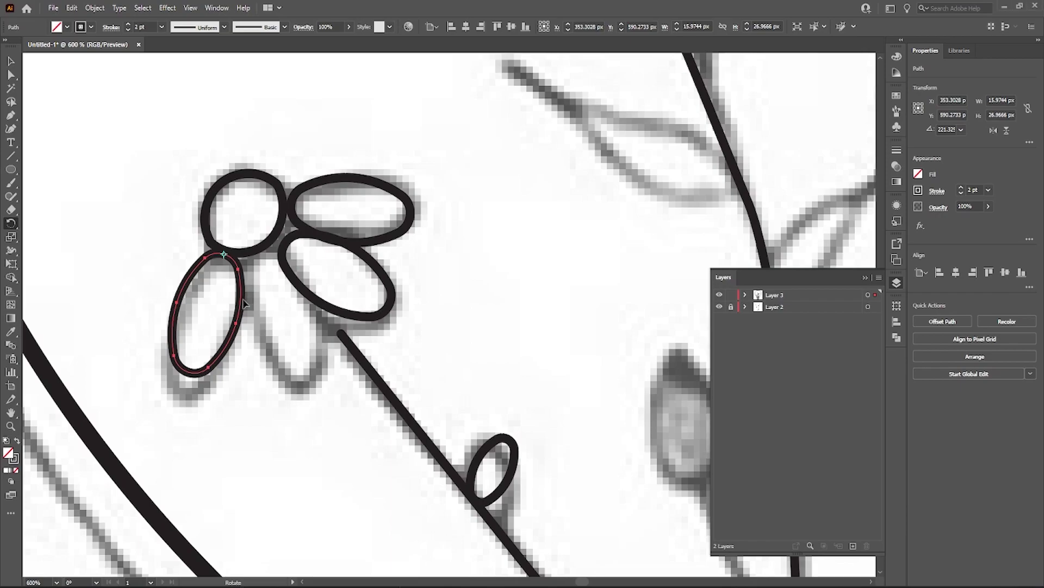
Duplicate the downward petal into the remaining gap, rotate it and move the other petals closer to the daisy's centre.
{"action": "key", "text": "v"}
{"action": "left_click", "coordinate": [240, 364]}
{"action": "left_click_drag", "start_coordinate": [228, 351], "coordinate": [297, 349], "text": "alt"}
{"action": "left_click_drag", "start_coordinate": [283, 383], "coordinate": [315, 368]}
{"action": "left_click_drag", "start_coordinate": [322, 307], "coordinate": [314, 300]}
{"action": "left_click_drag", "start_coordinate": [396, 235], "coordinate": [387, 231]}
{"action": "left_click", "coordinate": [382, 300]}
Select the daisy's centre and petals and clean up their overlapping areas with the Shape Builder tool.
{"action": "key", "text": "ctrl+a"}
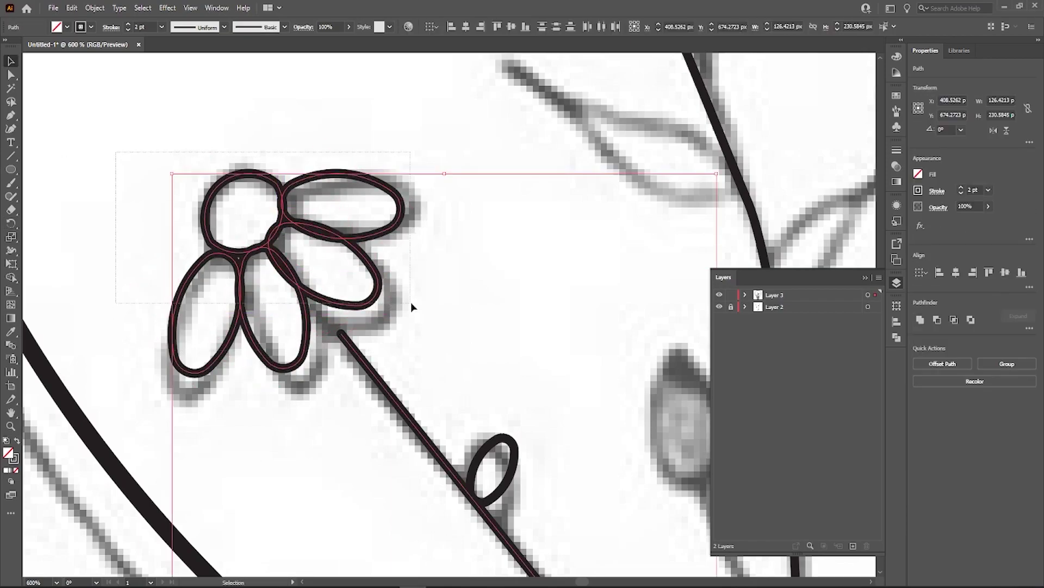
{"action": "key", "text": "ctrl+plus"}
{"action": "key", "text": "shift+m"}
{"action": "key", "text": "v"}
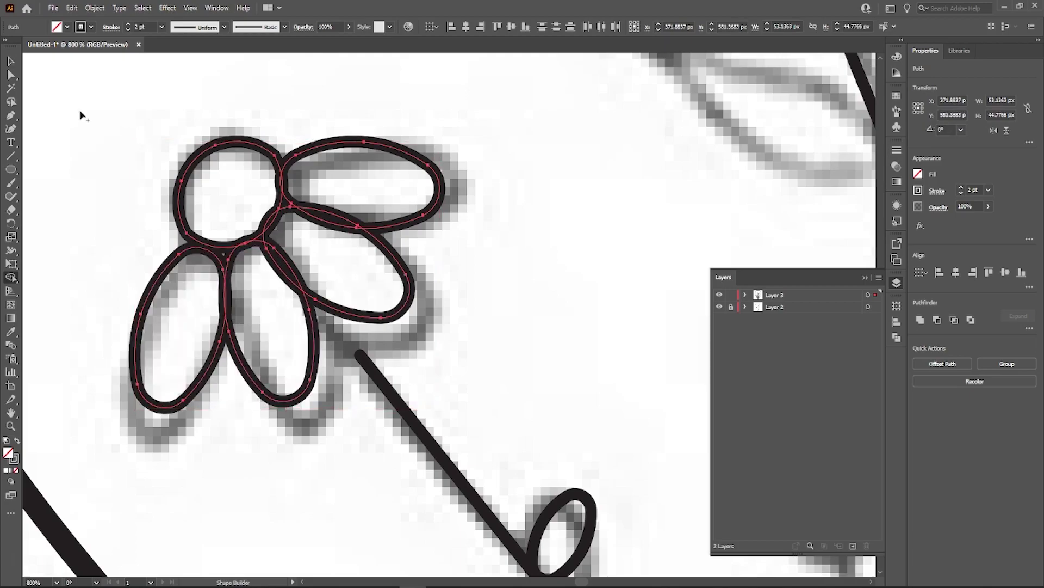
{"action": "scroll", "coordinate": [317, 257], "scroll_direction": "right", "scroll_amount": 3}
{"action": "left_click", "coordinate": [317, 256]}
{"action": "left_click_drag", "start_coordinate": [175, 287], "coordinate": [173, 296]}
{"action": "left_click", "coordinate": [242, 272]}
{"action": "left_click_drag", "start_coordinate": [278, 283], "coordinate": [272, 278]}
{"action": "left_click_drag", "start_coordinate": [314, 210], "coordinate": [320, 210]}
Trace the large flower's tall wavy petal directly above the stem as a closed shape with the Pen tool.
{"action": "double_click", "coordinate": [102, 313]}
{"action": "left_click", "coordinate": [28, 59]}
{"action": "left_click", "coordinate": [28, 60]}
{"action": "left_click_drag", "start_coordinate": [40, 112], "coordinate": [225, 315]}
{"action": "left_click_drag", "start_coordinate": [238, 322], "coordinate": [270, 355]}
{"action": "left_click_drag", "start_coordinate": [499, 175], "coordinate": [476, 225]}
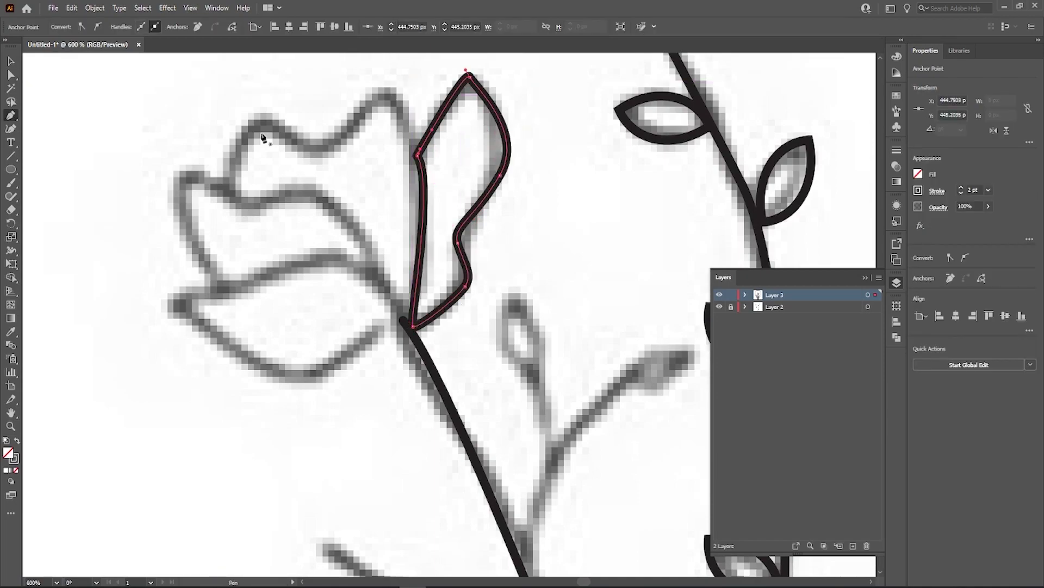
Trace the wavy upper edge of the large flower's back petal up to the tall petal with the Pen tool.
{"action": "left_click", "coordinate": [229, 190]}
{"action": "left_click_drag", "start_coordinate": [269, 118], "coordinate": [296, 133]}
{"action": "left_click_drag", "start_coordinate": [323, 156], "coordinate": [353, 143]}
{"action": "key", "text": "Escape"}
Trace the large flower's middle petal from its pointed tip along the curved edge down to the stem.
{"action": "left_click_drag", "start_coordinate": [184, 167], "coordinate": [209, 140]}
{"action": "left_click", "coordinate": [216, 283]}
{"action": "left_click", "coordinate": [243, 216]}
{"action": "left_click_drag", "start_coordinate": [283, 209], "coordinate": [275, 193]}
{"action": "left_click_drag", "start_coordinate": [306, 173], "coordinate": [338, 195]}
{"action": "left_click_drag", "start_coordinate": [393, 304], "coordinate": [392, 333]}
{"action": "key", "text": "v"}
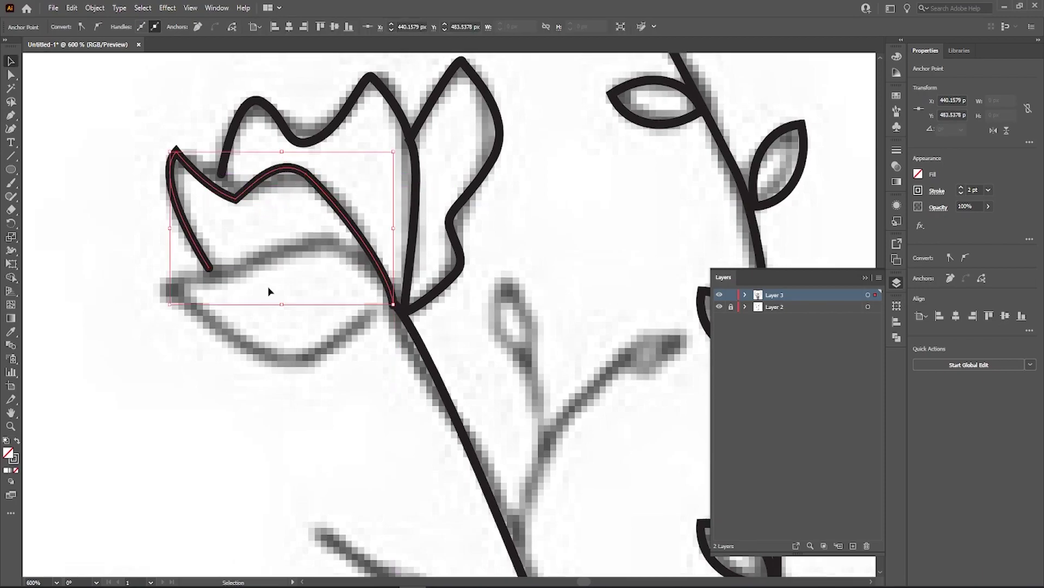
Trace the large flower's lowest petal with the Pen tool, curving around its tip and back to the stem.
{"action": "left_click_drag", "start_coordinate": [110, 284], "coordinate": [375, 339]}
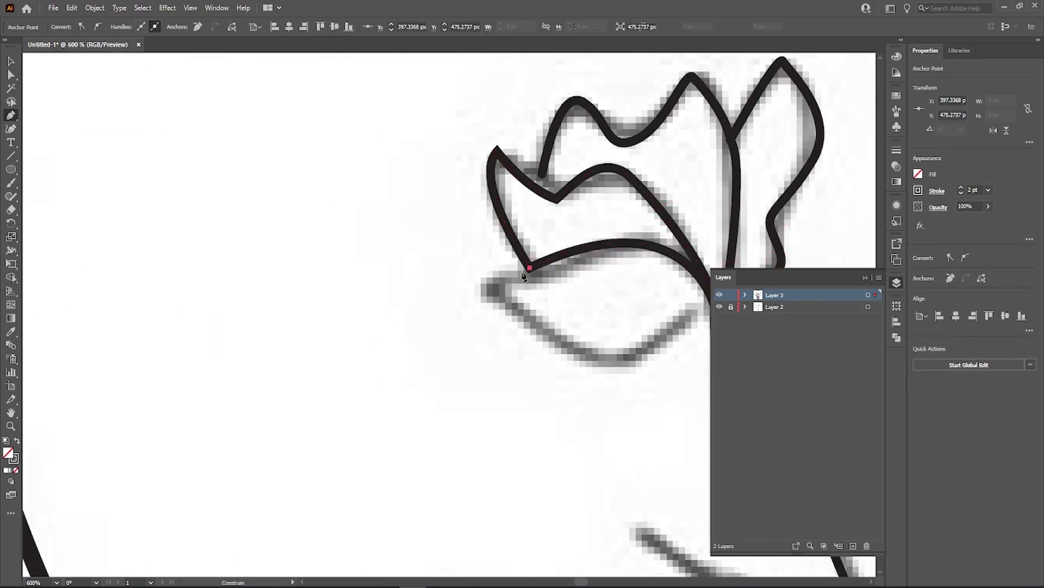
{"action": "left_click_drag", "start_coordinate": [645, 361], "coordinate": [644, 356]}
{"action": "left_click_drag", "start_coordinate": [699, 332], "coordinate": [552, 269]}
{"action": "left_click", "coordinate": [418, 355]}
Round the sharp corners of the middle petal and refine the lowest petal's tip anchor with the Direct Selection tool.
{"action": "key", "text": "v"}
{"action": "key", "text": "a"}
{"action": "left_click_drag", "start_coordinate": [290, 397], "coordinate": [350, 182]}
{"action": "left_click", "coordinate": [553, 137]}
{"action": "left_click", "coordinate": [492, 275]}
{"action": "left_click_drag", "start_coordinate": [300, 281], "coordinate": [303, 284]}
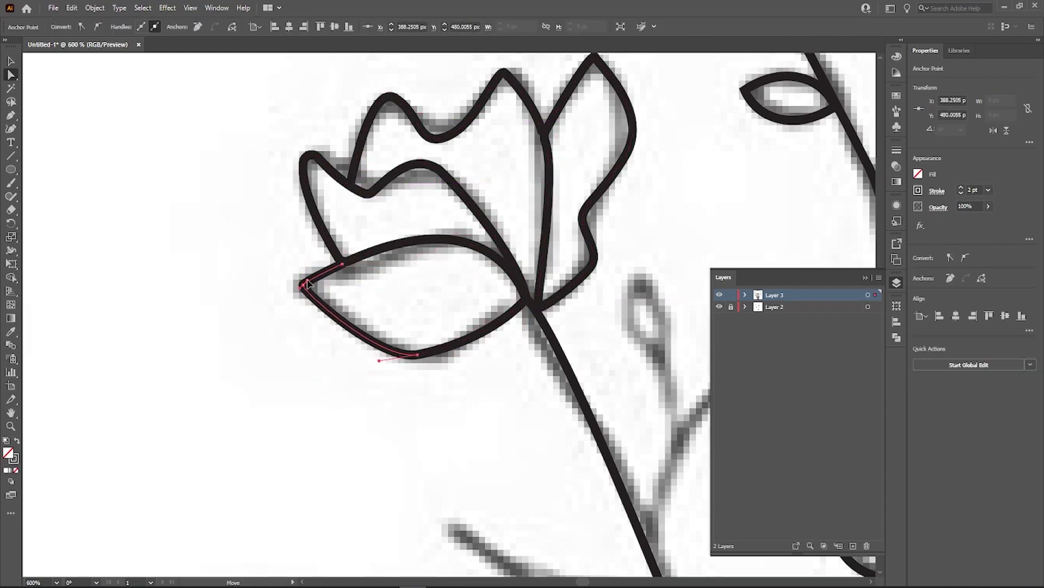
Refine the anchors along the large flower's petal edges with the Direct Selection tool so the curves follow the sketch.
{"action": "left_click_drag", "start_coordinate": [278, 381], "coordinate": [425, 158]}
{"action": "left_click_drag", "start_coordinate": [368, 184], "coordinate": [370, 187]}
{"action": "scroll", "coordinate": [544, 179], "scroll_direction": "up", "scroll_amount": 1}
{"action": "left_click_drag", "start_coordinate": [514, 146], "coordinate": [569, 185]}
{"action": "left_click", "coordinate": [622, 205]}
Trace the curved side branch on the large flower's stem with the Pen tool and apply a width profile tapered at both ends.
{"action": "scroll", "coordinate": [548, 227], "scroll_direction": "up", "scroll_amount": 1}
{"action": "scroll", "coordinate": [548, 228], "scroll_direction": "up", "scroll_amount": 2}
{"action": "scroll", "coordinate": [622, 205], "scroll_direction": "down", "scroll_amount": 2}
{"action": "key", "text": "p"}
{"action": "left_click", "coordinate": [367, 493]}
{"action": "key", "text": "a"}
{"action": "left_click_drag", "start_coordinate": [487, 290], "coordinate": [474, 317]}
{"action": "left_click", "coordinate": [224, 27]}
{"action": "left_click", "coordinate": [190, 67]}
{"action": "key", "text": "v"}
{"action": "left_click", "coordinate": [411, 384]}
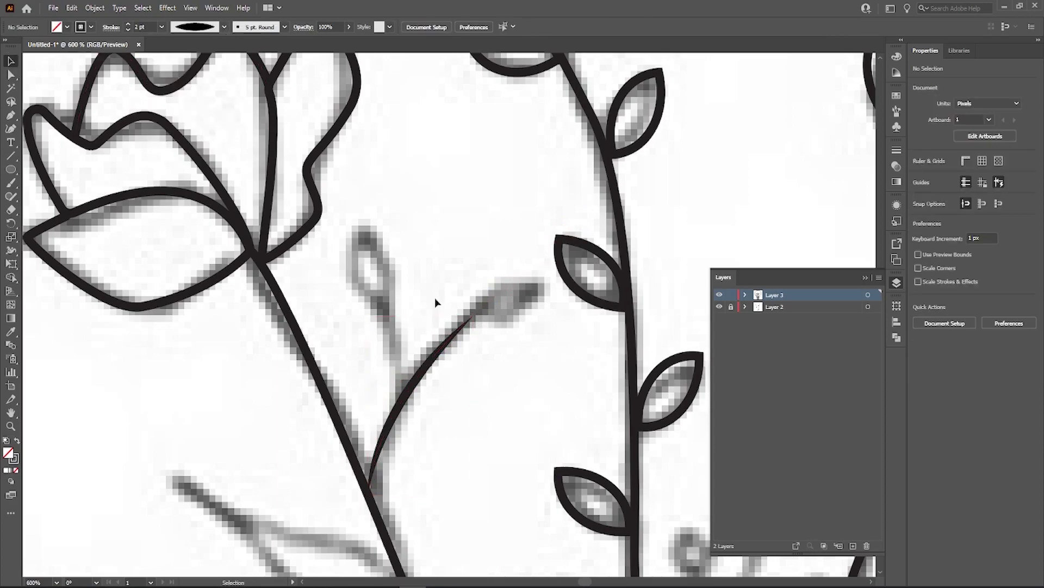
Trace the smaller twig growing from the large flower's side branch and give it the same tapered width profile.
{"action": "scroll", "coordinate": [411, 231], "scroll_direction": "down", "scroll_amount": 2}
{"action": "scroll", "coordinate": [373, 374], "scroll_direction": "down", "scroll_amount": 3}
{"action": "key", "text": "p"}
{"action": "left_click", "coordinate": [407, 284]}
{"action": "left_click_drag", "start_coordinate": [393, 208], "coordinate": [392, 185]}
{"action": "key", "text": "v"}
{"action": "left_click", "coordinate": [225, 28]}
{"action": "left_click", "coordinate": [191, 64]}
Copy a leaf from the neighbouring stem onto the tips of both twigs, scaling and rotating each copy to fit.
{"action": "mouse_move", "coordinate": [588, 217]}
{"action": "left_mouse_down"}
{"action": "mouse_move", "coordinate": [506, 274]}
{"action": "mouse_move", "coordinate": [471, 259]}
{"action": "left_mouse_up"}
{"action": "scroll", "coordinate": [490, 267], "scroll_direction": "up", "scroll_amount": 3}
{"action": "left_click", "coordinate": [499, 308]}
{"action": "left_click_drag", "start_coordinate": [561, 166], "coordinate": [566, 177]}
{"action": "left_click_drag", "start_coordinate": [474, 260], "coordinate": [335, 288]}
{"action": "scroll", "coordinate": [389, 319], "scroll_direction": "down", "scroll_amount": 2}
{"action": "left_click_drag", "start_coordinate": [380, 244], "coordinate": [333, 219]}
{"action": "scroll", "coordinate": [326, 279], "scroll_direction": "up", "scroll_amount": 2}
{"action": "left_click_drag", "start_coordinate": [376, 318], "coordinate": [298, 286]}
{"action": "left_click_drag", "start_coordinate": [261, 136], "coordinate": [251, 139]}
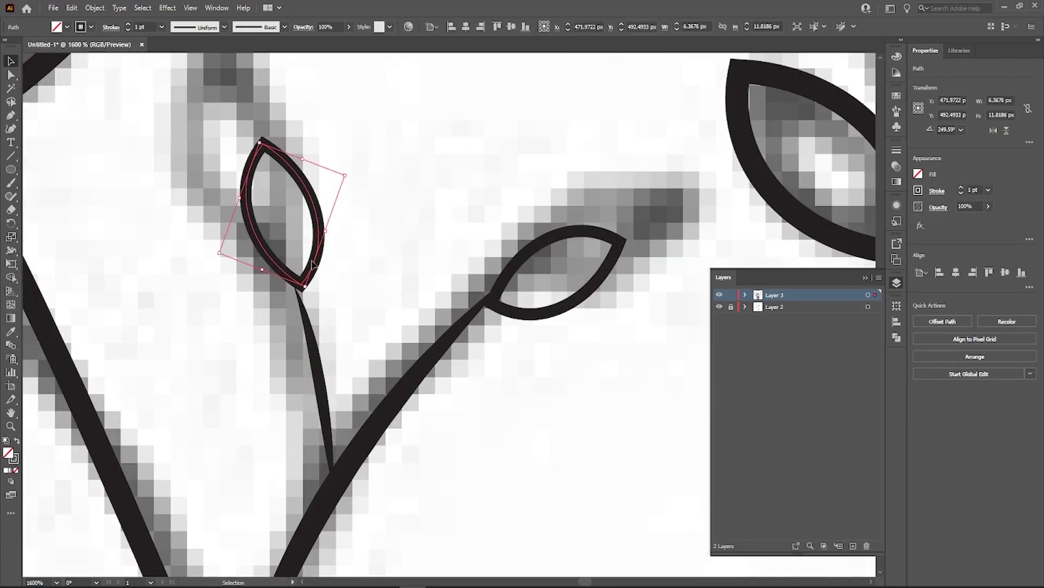
{"action": "left_click", "coordinate": [392, 234]}
Hide the sketch layer and apply the tapered width profile to the stem of the small leafy sprig.
{"action": "scroll", "coordinate": [415, 217], "scroll_direction": "down", "scroll_amount": 7}
{"action": "left_click", "coordinate": [719, 307]}
{"action": "scroll", "coordinate": [538, 375], "scroll_direction": "down", "scroll_amount": 2}
{"action": "scroll", "coordinate": [535, 388], "scroll_direction": "up", "scroll_amount": 2}
{"action": "left_click", "coordinate": [480, 499]}
{"action": "left_click", "coordinate": [224, 27]}
{"action": "left_click", "coordinate": [192, 63]}
{"action": "left_click", "coordinate": [137, 194]}
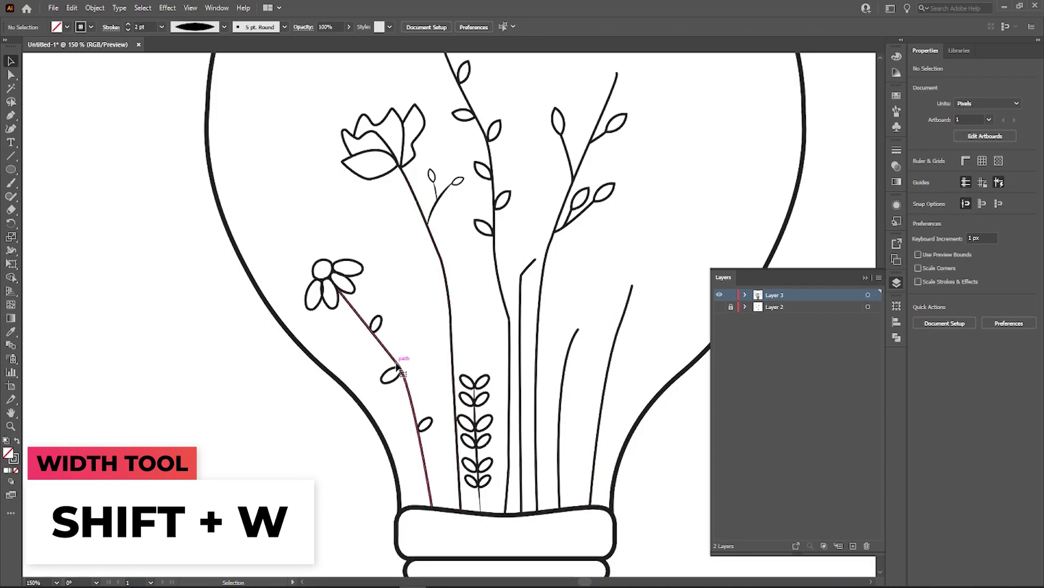
Taper the daisy's stem with the Width tool, thinning it towards the flower head and widening it at its base.
{"action": "left_click", "coordinate": [397, 366]}
{"action": "left_click", "coordinate": [224, 27]}
{"action": "left_click", "coordinate": [80, 267]}
{"action": "left_click", "coordinate": [11, 250]}
{"action": "scroll", "coordinate": [385, 389], "scroll_direction": "up", "scroll_amount": 1}
{"action": "scroll", "coordinate": [326, 218], "scroll_direction": "up", "scroll_amount": 5}
{"action": "left_click_drag", "start_coordinate": [305, 208], "coordinate": [329, 228]}
{"action": "key", "text": "ctrl+z"}
{"action": "key", "text": "ctrl+z"}
{"action": "left_click_drag", "start_coordinate": [279, 176], "coordinate": [281, 174]}
{"action": "scroll", "coordinate": [374, 226], "scroll_direction": "down", "scroll_amount": 5}
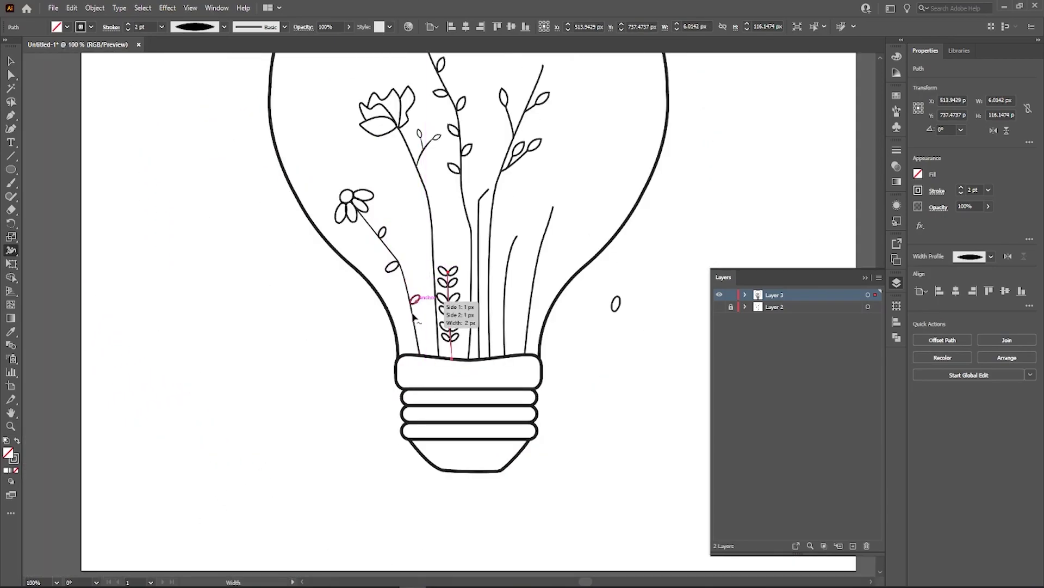
{"action": "scroll", "coordinate": [414, 319], "scroll_direction": "up", "scroll_amount": 4}
{"action": "left_click_drag", "start_coordinate": [447, 461], "coordinate": [453, 461]}
{"action": "scroll", "coordinate": [278, 366], "scroll_direction": "down", "scroll_amount": 2}
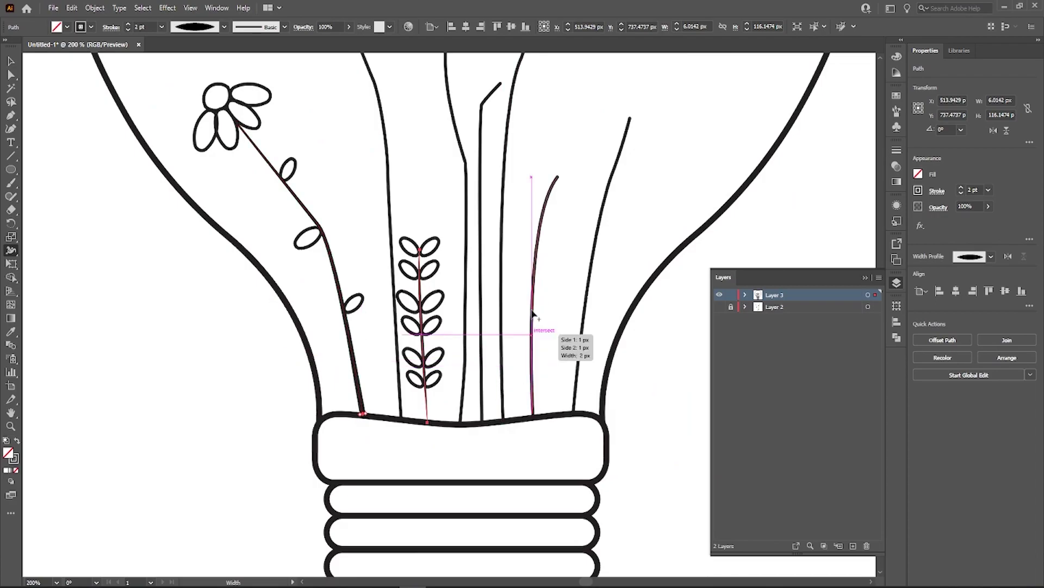
Taper the short curved stem towards its tip with the Width tool.
{"action": "scroll", "coordinate": [551, 179], "scroll_direction": "up", "scroll_amount": 3}
{"action": "left_click_drag", "start_coordinate": [578, 170], "coordinate": [577, 171]}
{"action": "scroll", "coordinate": [577, 171], "scroll_direction": "down", "scroll_amount": 4}
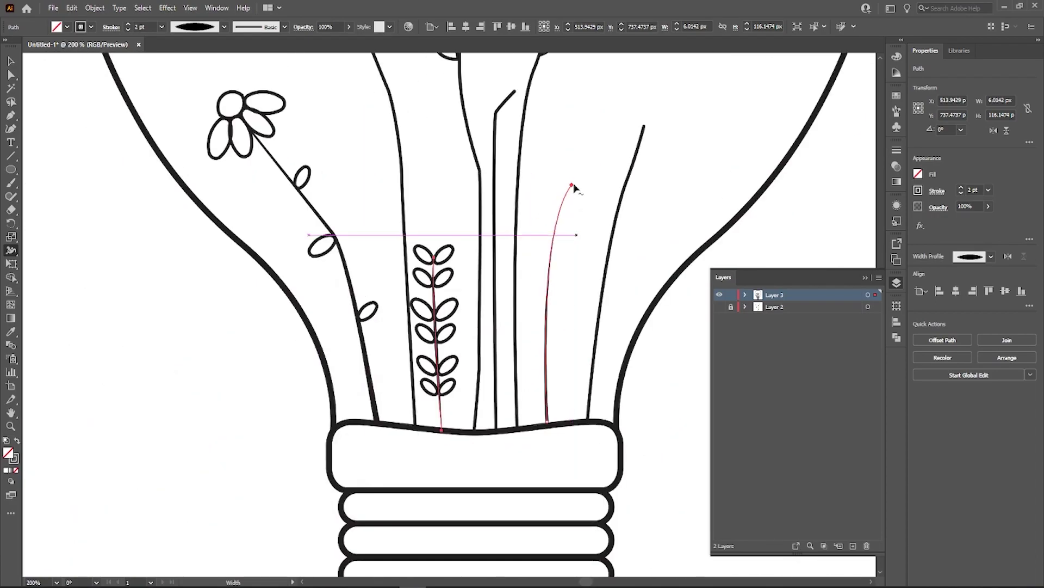
{"action": "scroll", "coordinate": [574, 187], "scroll_direction": "up", "scroll_amount": 5}
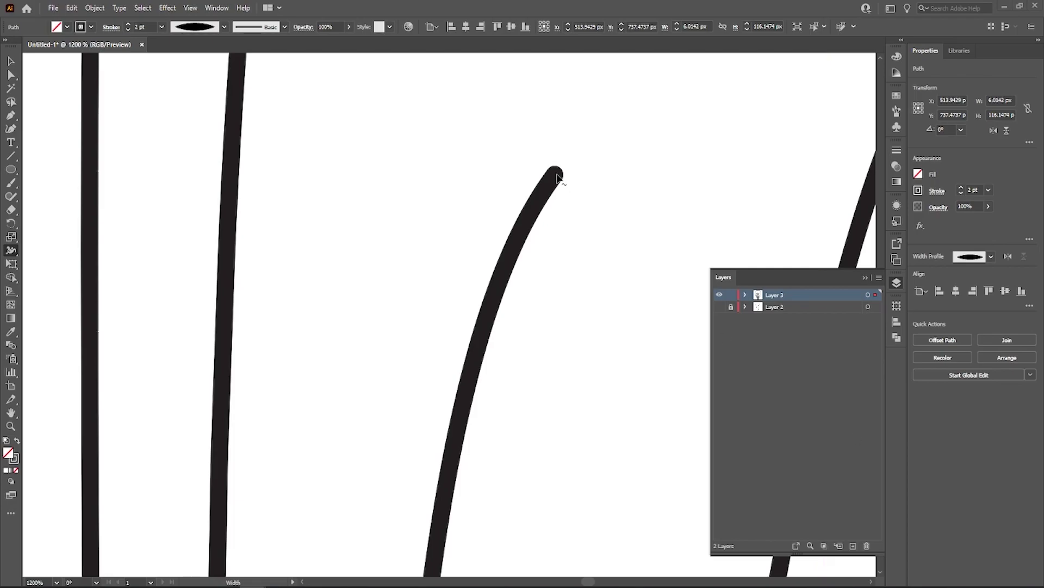
{"action": "left_click_drag", "start_coordinate": [555, 176], "coordinate": [555, 176]}
{"action": "key", "text": "ctrl+z"}
{"action": "scroll", "coordinate": [561, 177], "scroll_direction": "up", "scroll_amount": 2}
{"action": "left_click_drag", "start_coordinate": [482, 198], "coordinate": [476, 201]}
{"action": "scroll", "coordinate": [481, 208], "scroll_direction": "down", "scroll_amount": 4}
Narrow the ends of the lower leaf branches and the tip of the tall leafy stem with the Width tool.
{"action": "scroll", "coordinate": [682, 197], "scroll_direction": "up", "scroll_amount": 5}
{"action": "scroll", "coordinate": [620, 218], "scroll_direction": "down", "scroll_amount": 8}
{"action": "scroll", "coordinate": [634, 320], "scroll_direction": "up", "scroll_amount": 1}
{"action": "scroll", "coordinate": [578, 187], "scroll_direction": "up", "scroll_amount": 4}
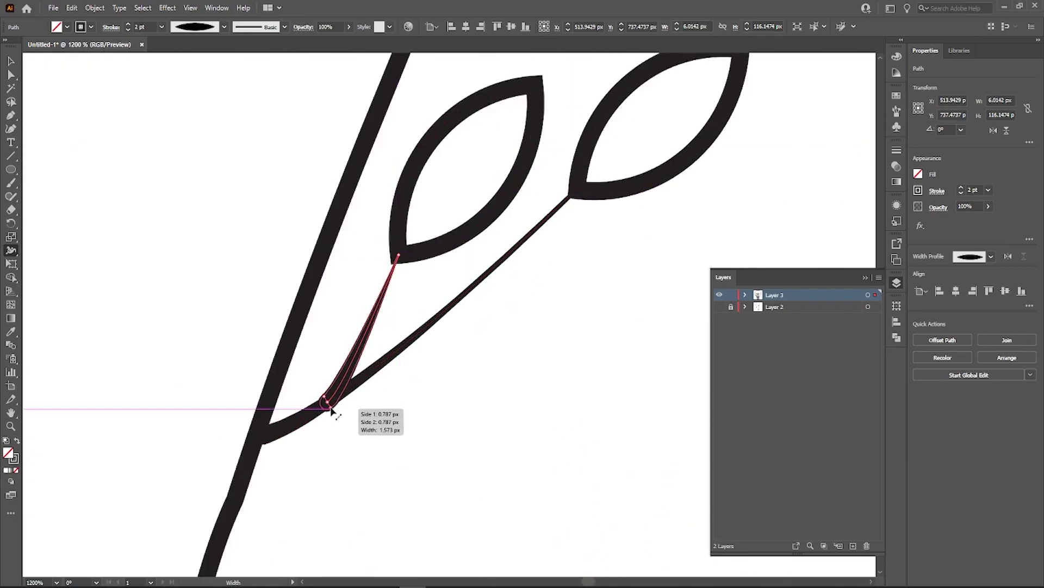
{"action": "scroll", "coordinate": [578, 144], "scroll_direction": "down", "scroll_amount": 5}
{"action": "scroll", "coordinate": [599, 141], "scroll_direction": "up", "scroll_amount": 4}
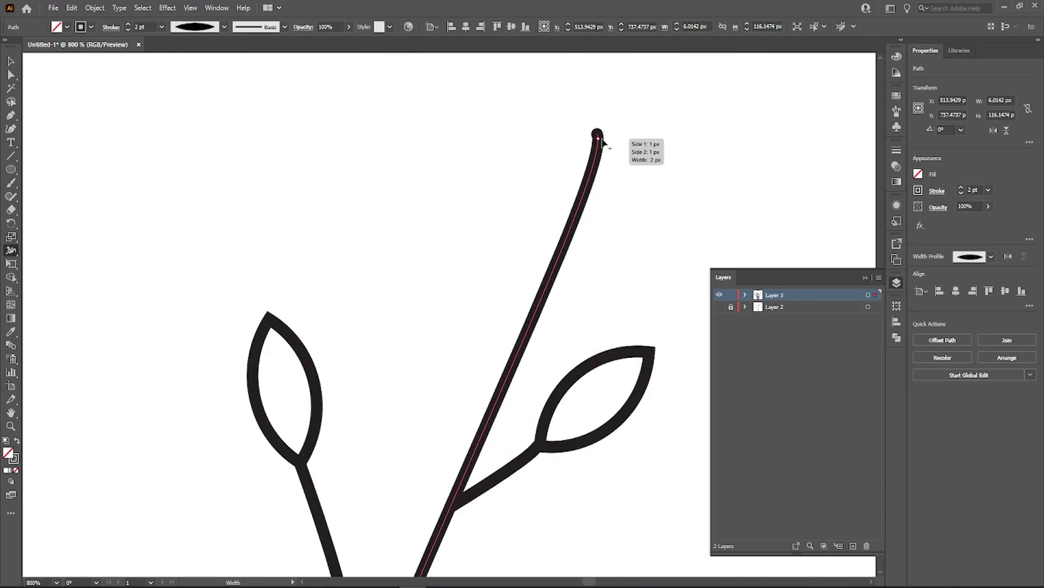
{"action": "left_click_drag", "start_coordinate": [604, 136], "coordinate": [599, 137]}
{"action": "scroll", "coordinate": [597, 136], "scroll_direction": "down", "scroll_amount": 2}
{"action": "key", "text": "v"}
{"action": "left_click", "coordinate": [631, 205]}
{"action": "scroll", "coordinate": [599, 196], "scroll_direction": "down", "scroll_amount": 3}
{"action": "key", "text": "ctrl+z"}
{"action": "scroll", "coordinate": [576, 190], "scroll_direction": "up", "scroll_amount": 3}
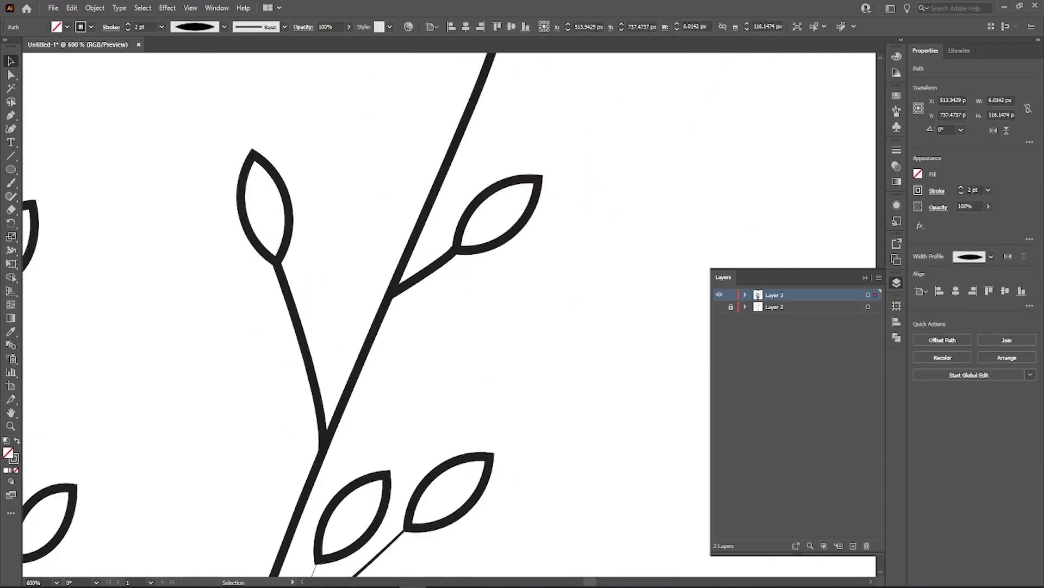
Taper the tip of the bent stem and the upper end of the large flower's stem with the Width tool.
{"action": "scroll", "coordinate": [412, 226], "scroll_direction": "up", "scroll_amount": 1}
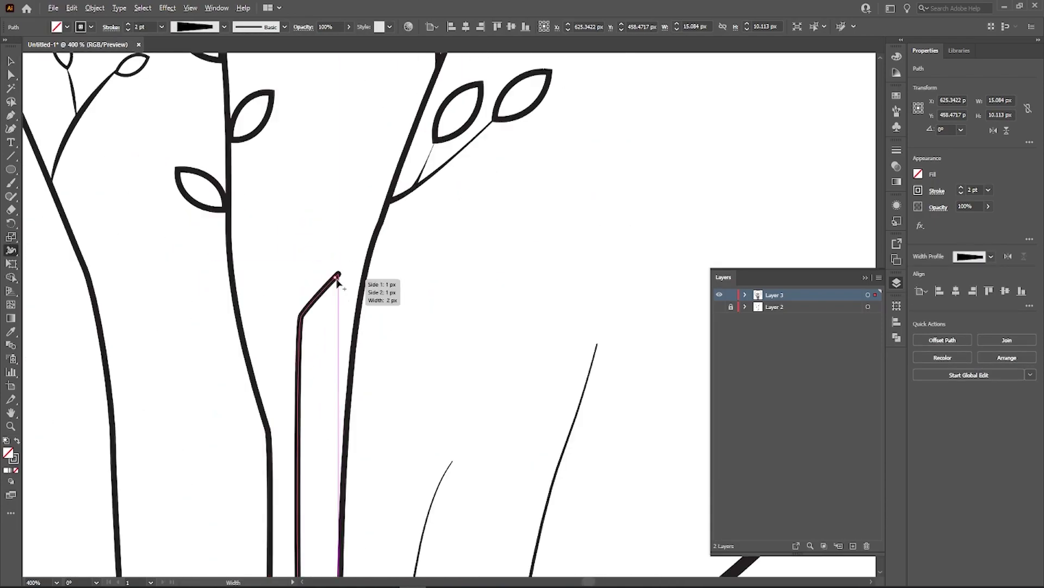
{"action": "scroll", "coordinate": [338, 278], "scroll_direction": "up", "scroll_amount": 1}
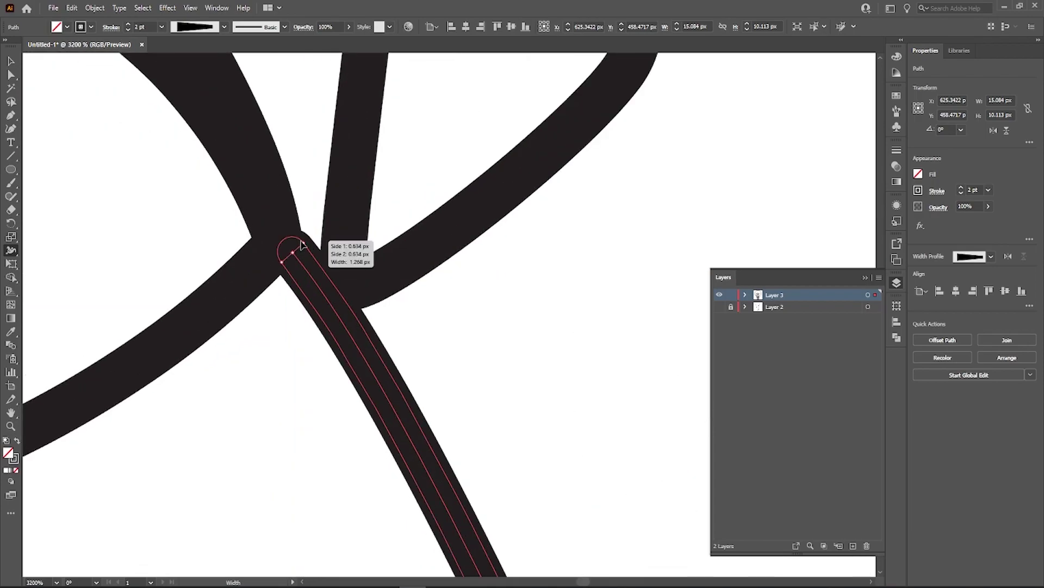
{"action": "left_click_drag", "start_coordinate": [304, 240], "coordinate": [294, 234]}
{"action": "scroll", "coordinate": [307, 259], "scroll_direction": "up", "scroll_amount": 1}
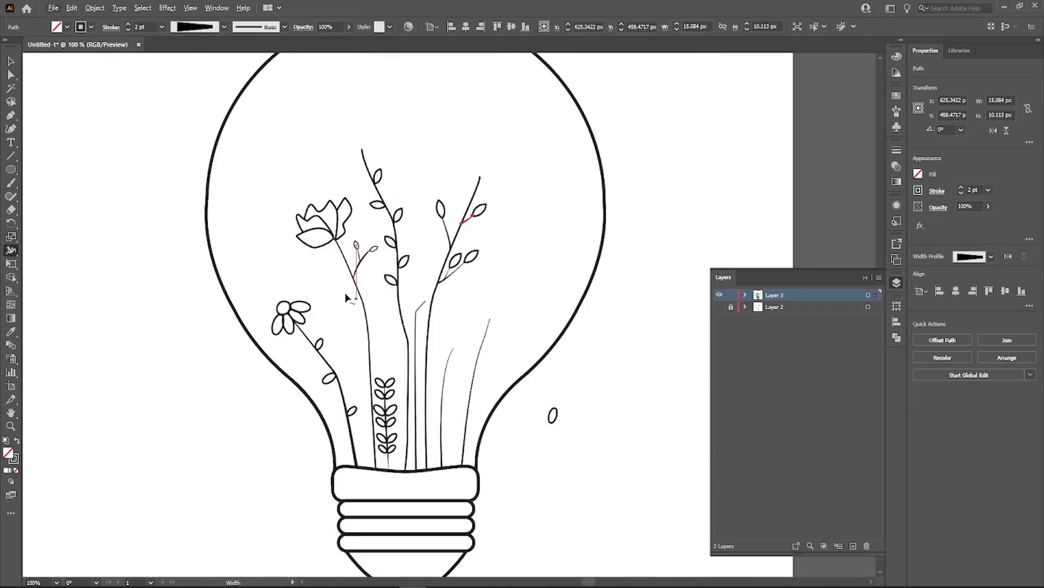
Turn on Overprint Preview and clear the selection to review the tapered line art.
{"action": "key", "text": "alt+v"}
{"action": "right_click", "coordinate": [471, 259]}
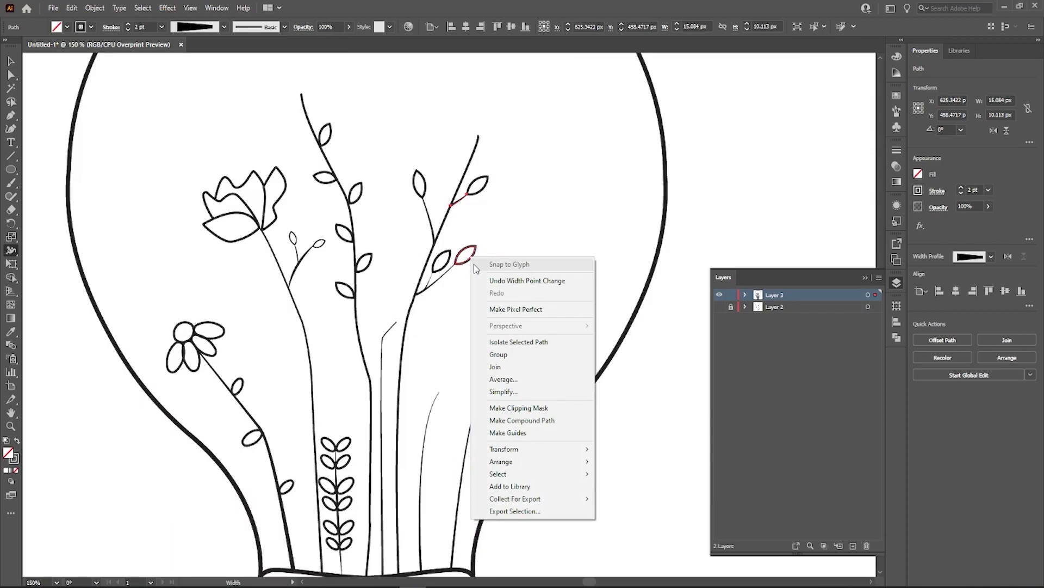
{"action": "left_click", "coordinate": [509, 226]}
{"action": "left_click", "coordinate": [173, 169]}
{"action": "scroll", "coordinate": [637, 212], "scroll_direction": "down", "scroll_amount": 1}
{"action": "left_click_drag", "start_coordinate": [538, 280], "coordinate": [517, 292]}
{"action": "scroll", "coordinate": [489, 297], "scroll_direction": "up", "scroll_amount": 1}
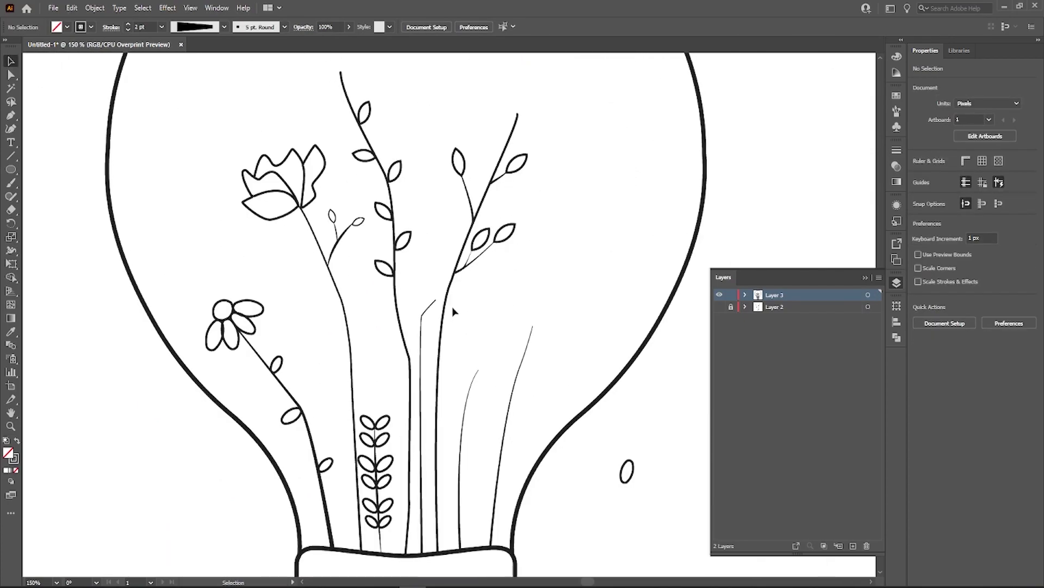
Show the sketch layer beneath the line art again and deselect the short stem's side branch.
{"action": "left_click", "coordinate": [719, 307]}
{"action": "scroll", "coordinate": [534, 329], "scroll_direction": "up", "scroll_amount": 3}
{"action": "left_click", "coordinate": [452, 352]}
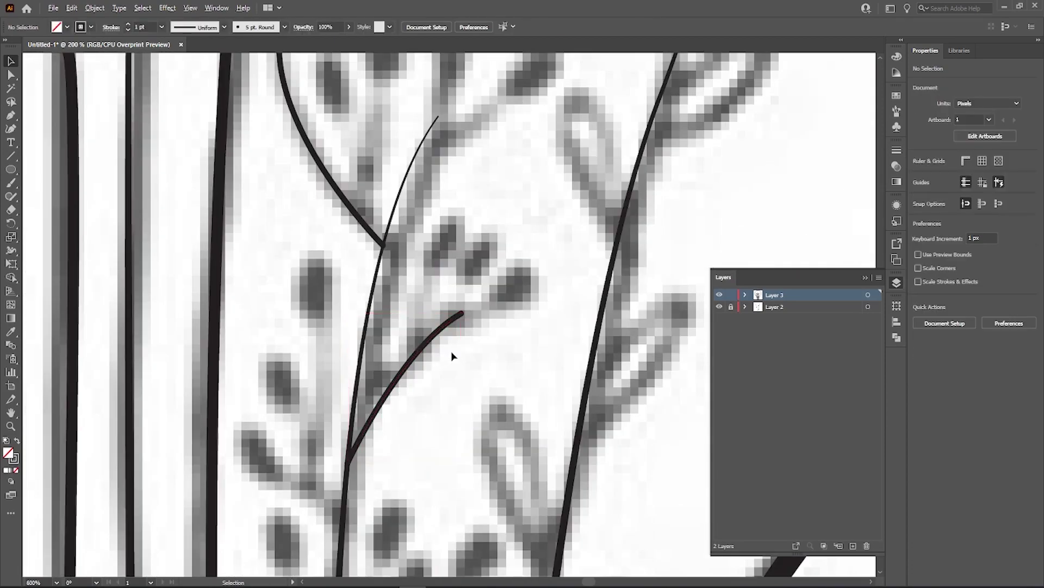
{"action": "scroll", "coordinate": [452, 356], "scroll_direction": "down", "scroll_amount": 7}
Save the document as an Illustrator file named Bulb-Designing.
{"action": "key", "text": "ctrl+s"}
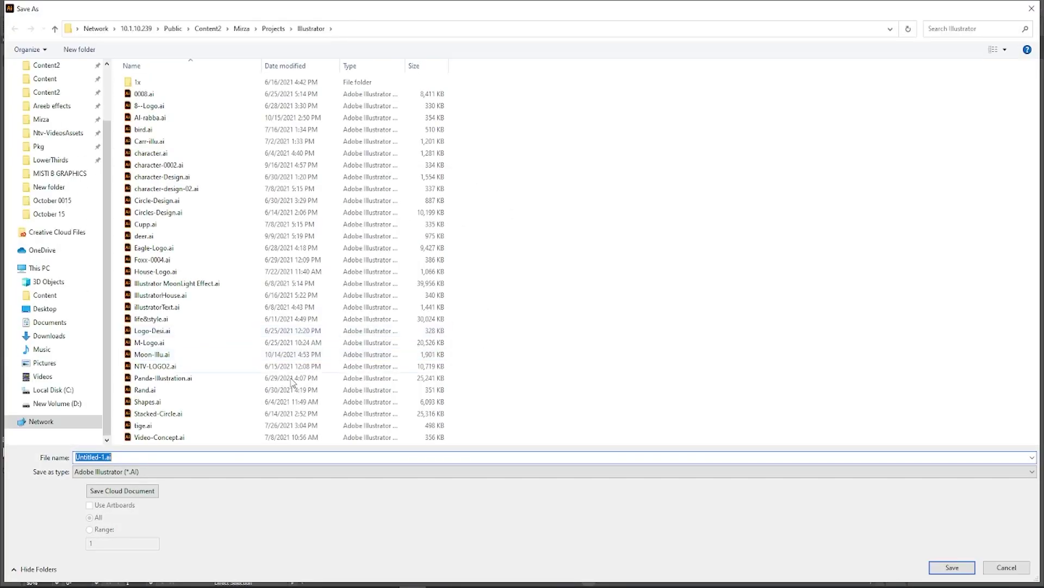
{"action": "type", "text": "Bulb-Designing"}
{"action": "key", "text": "Return"}
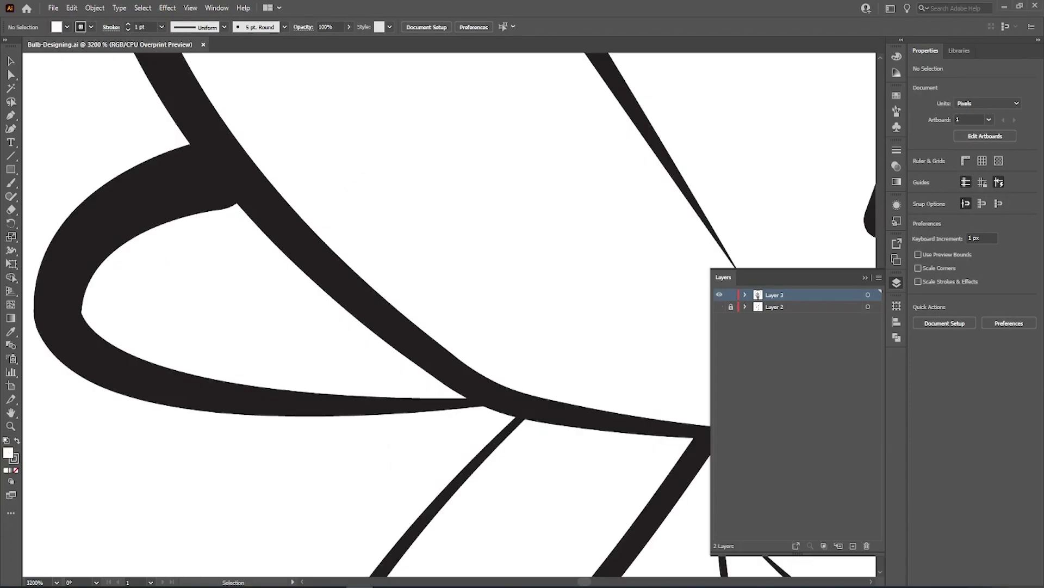
Place oval leaves along the seed pod's stem and reshape them over the sketch with the Direct Selection tool.
{"action": "left_click", "coordinate": [217, 170]}
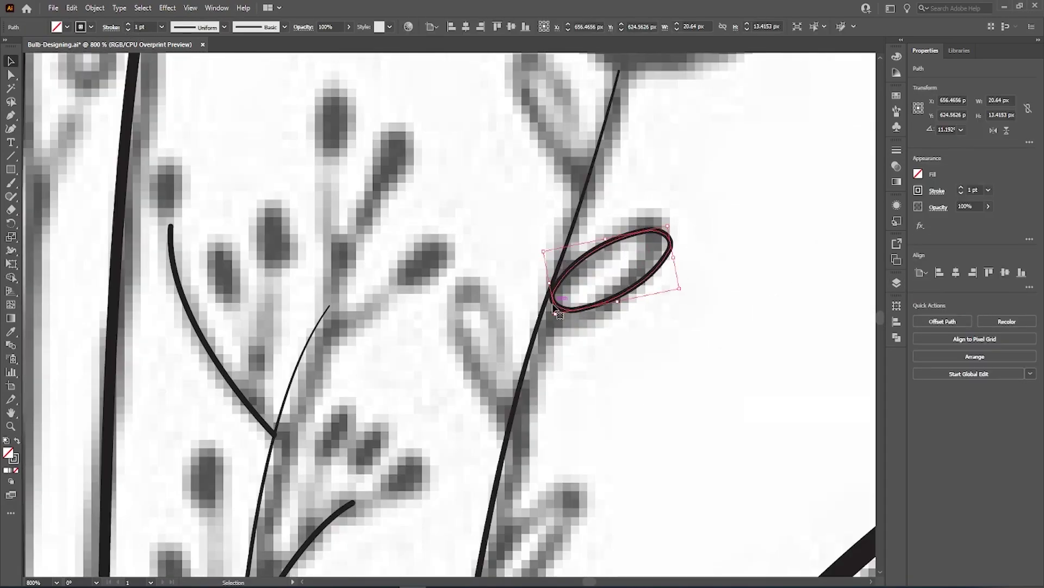
{"action": "left_click_drag", "start_coordinate": [553, 308], "coordinate": [549, 307]}
{"action": "key", "text": "a"}
{"action": "scroll", "coordinate": [585, 333], "scroll_direction": "up", "scroll_amount": 2}
{"action": "key", "text": "v"}
{"action": "left_click_drag", "start_coordinate": [652, 323], "coordinate": [621, 230]}
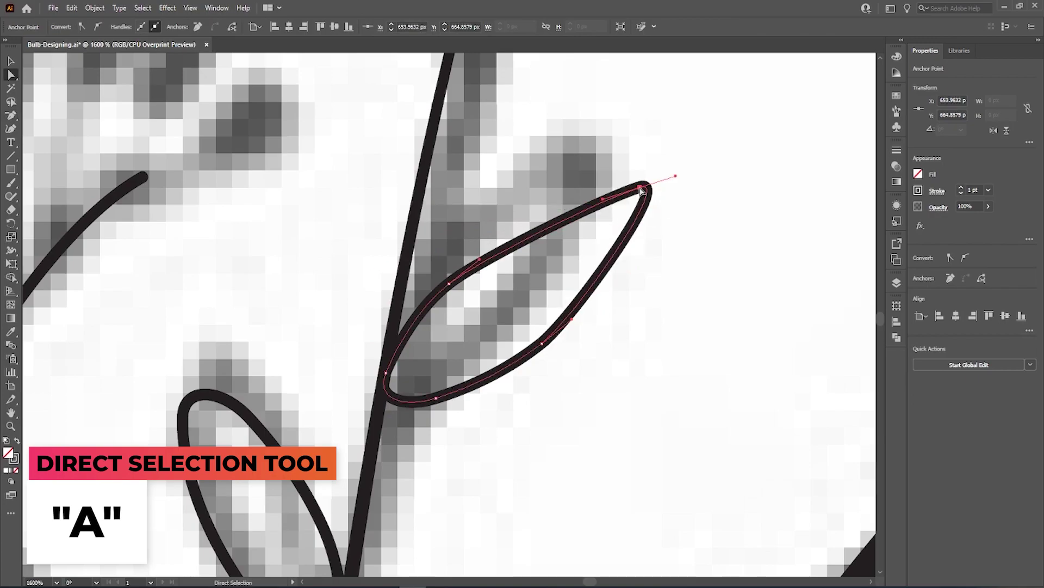
{"action": "left_click_drag", "start_coordinate": [436, 399], "coordinate": [435, 402]}
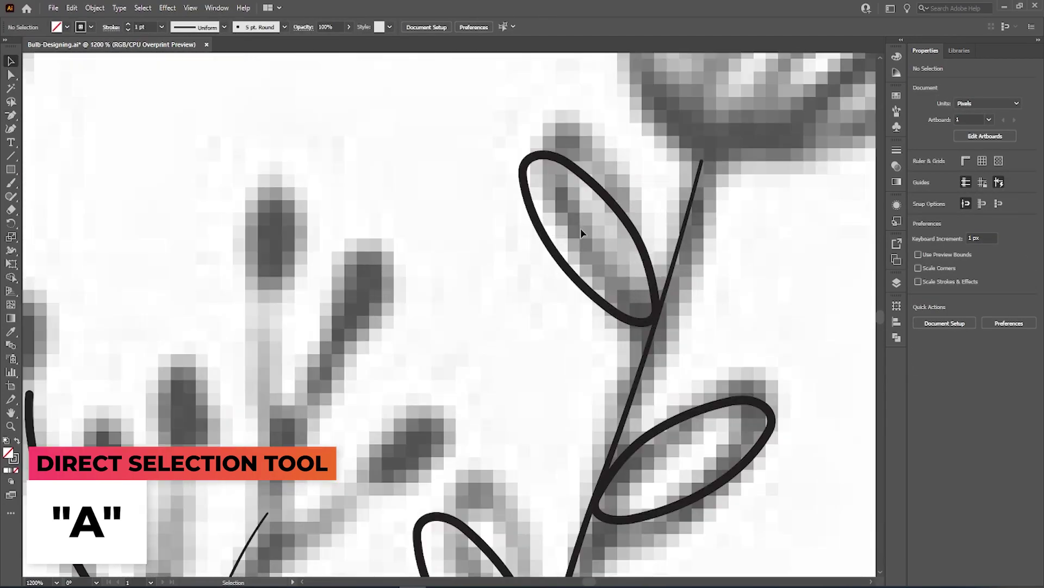
{"action": "left_click", "coordinate": [521, 219]}
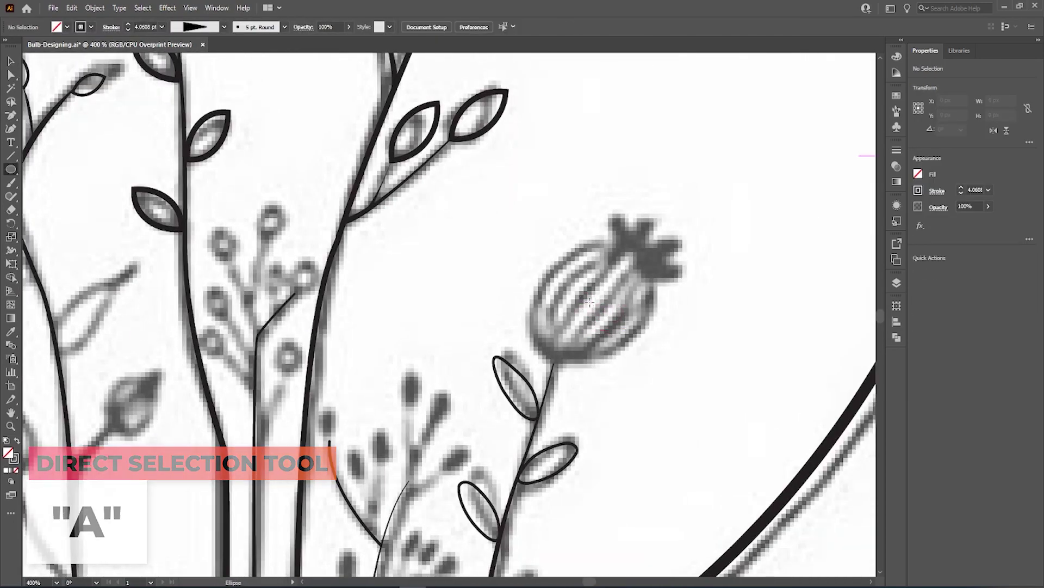
Draw a circle about 45.7 px wide over the striped seed pod and duplicate it with an offset to form the stripes.
{"action": "left_click_drag", "start_coordinate": [590, 302], "coordinate": [655, 366]}
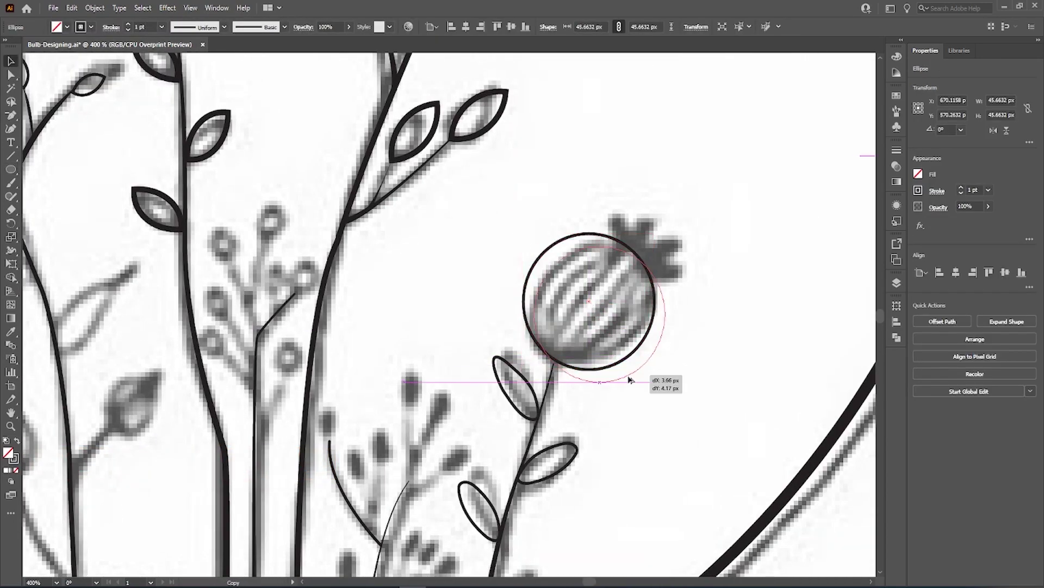
{"action": "key", "text": "ctrl+z"}
{"action": "left_click_drag", "start_coordinate": [628, 376], "coordinate": [533, 214]}
{"action": "key", "text": "ctrl+d"}
{"action": "key", "text": "ctrl+d"}
{"action": "key", "text": "ctrl+z"}
Remove the pointed pieces overhanging the seed pod's outline at both ends with the Shape Builder tool.
{"action": "key", "text": "shift+m"}
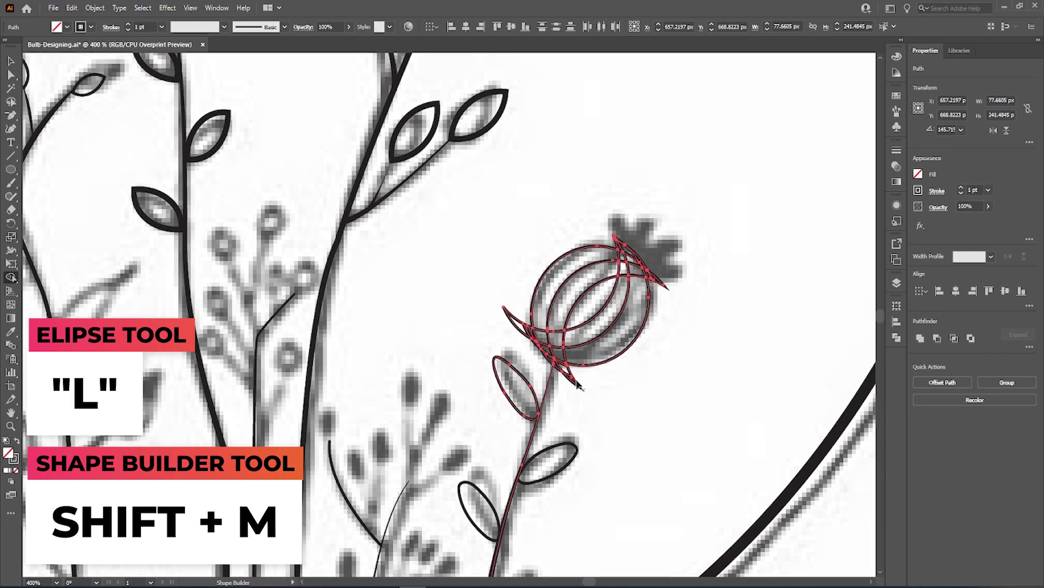
{"action": "scroll", "coordinate": [557, 367], "scroll_direction": "up", "scroll_amount": 1}
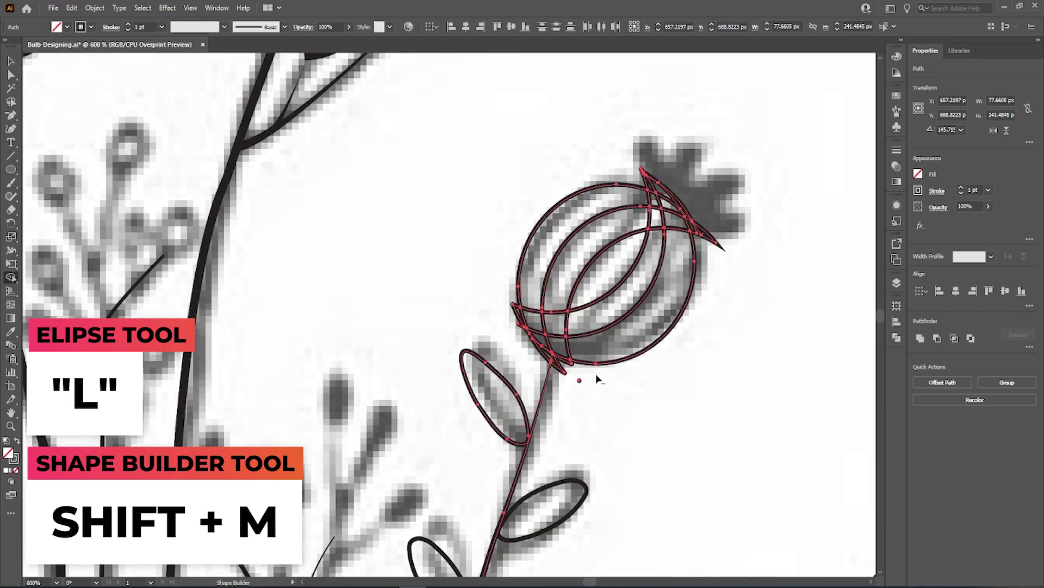
{"action": "scroll", "coordinate": [709, 235], "scroll_direction": "up", "scroll_amount": 1}
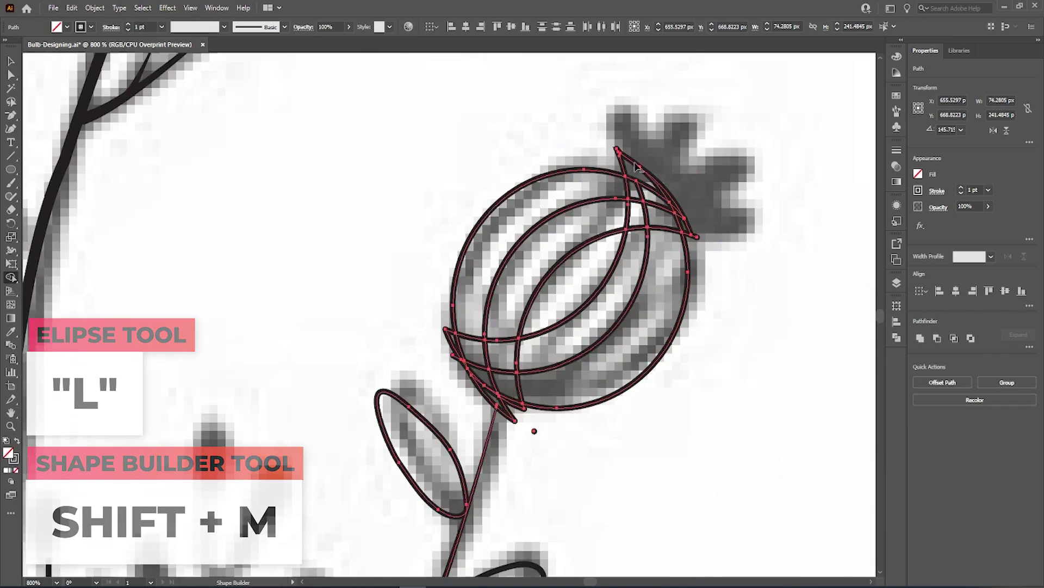
{"action": "scroll", "coordinate": [619, 155], "scroll_direction": "up", "scroll_amount": 2}
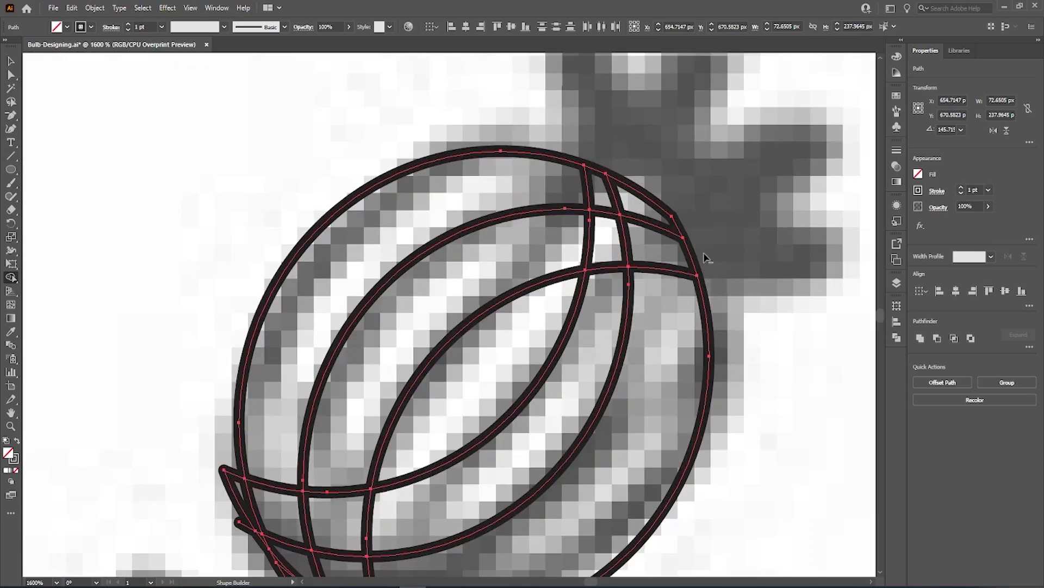
{"action": "scroll", "coordinate": [703, 246], "scroll_direction": "down", "scroll_amount": 4}
{"action": "scroll", "coordinate": [620, 302], "scroll_direction": "up", "scroll_amount": 4}
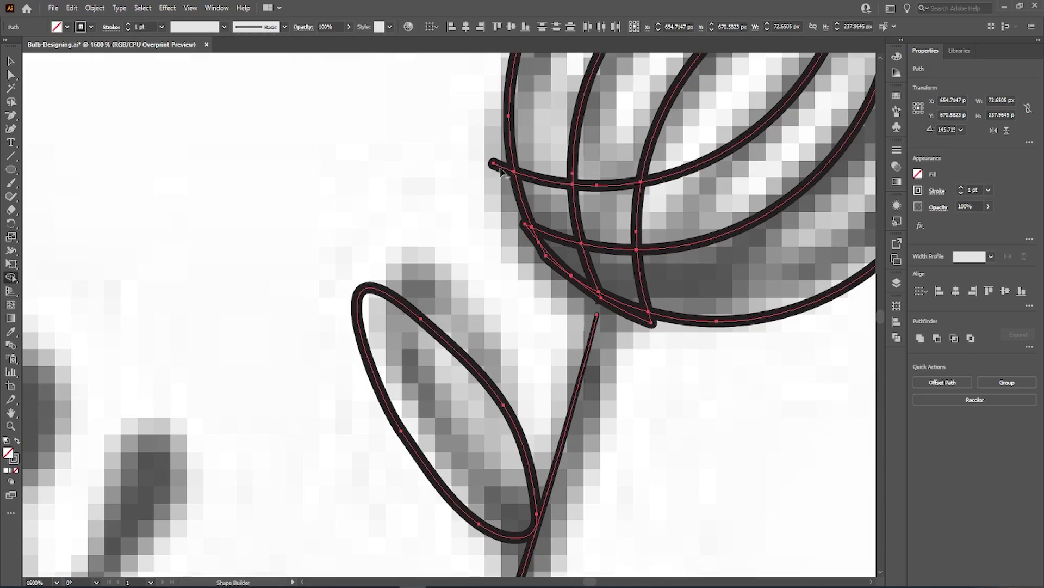
{"action": "scroll", "coordinate": [556, 283], "scroll_direction": "up", "scroll_amount": 1}
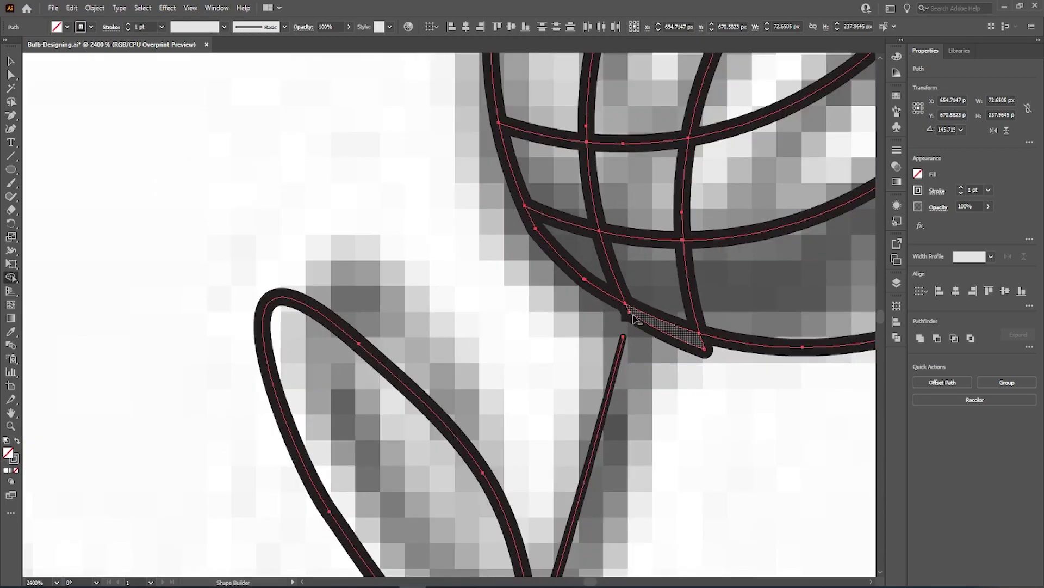
{"action": "scroll", "coordinate": [633, 323], "scroll_direction": "down", "scroll_amount": 3}
Merge the overlapping segments inside the seed pod into curved bands with the Shape Builder tool.
{"action": "scroll", "coordinate": [699, 234], "scroll_direction": "up", "scroll_amount": 1}
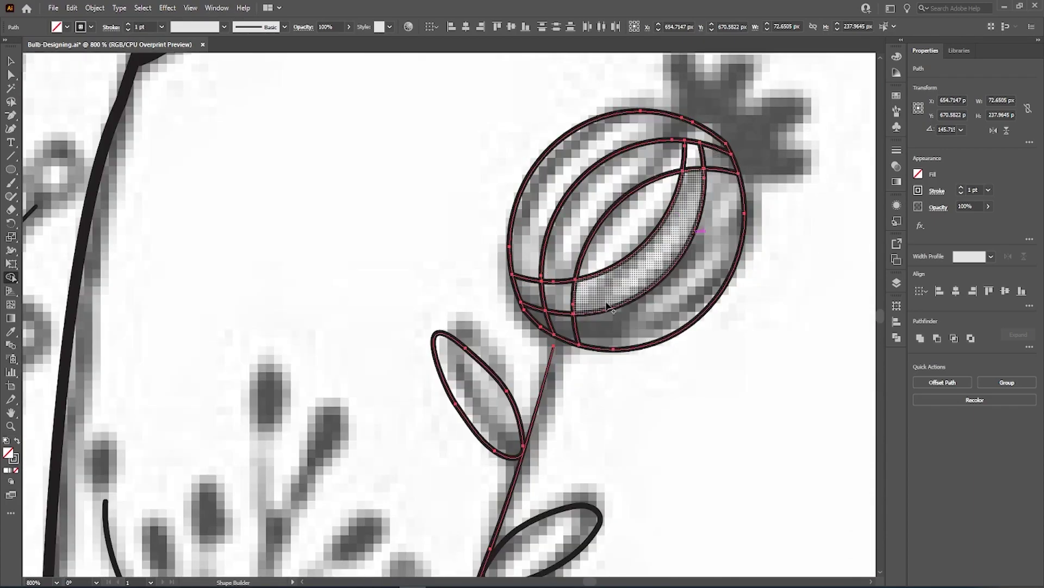
{"action": "left_click_drag", "start_coordinate": [647, 322], "coordinate": [535, 318]}
{"action": "key", "text": "v"}
{"action": "left_click", "coordinate": [710, 207]}
{"action": "scroll", "coordinate": [705, 216], "scroll_direction": "down", "scroll_amount": 2}
{"action": "scroll", "coordinate": [747, 194], "scroll_direction": "up", "scroll_amount": 1}
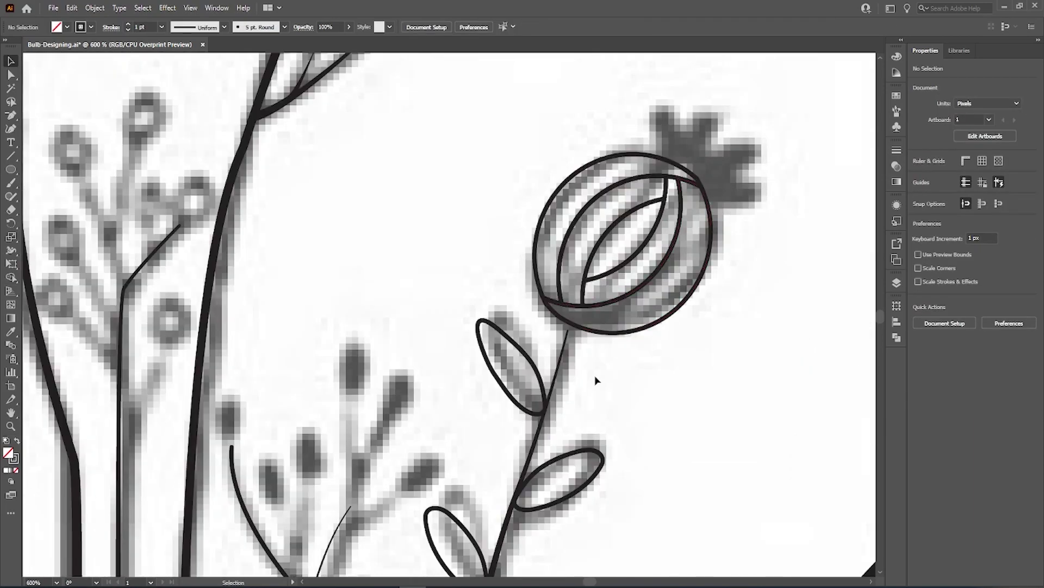
{"action": "left_click", "coordinate": [568, 347]}
{"action": "left_click", "coordinate": [582, 338]}
{"action": "scroll", "coordinate": [582, 337], "scroll_direction": "up", "scroll_amount": 1}
{"action": "left_click", "coordinate": [561, 339]}
{"action": "left_click", "coordinate": [600, 351]}
{"action": "key", "text": "a"}
{"action": "left_click", "coordinate": [674, 157]}
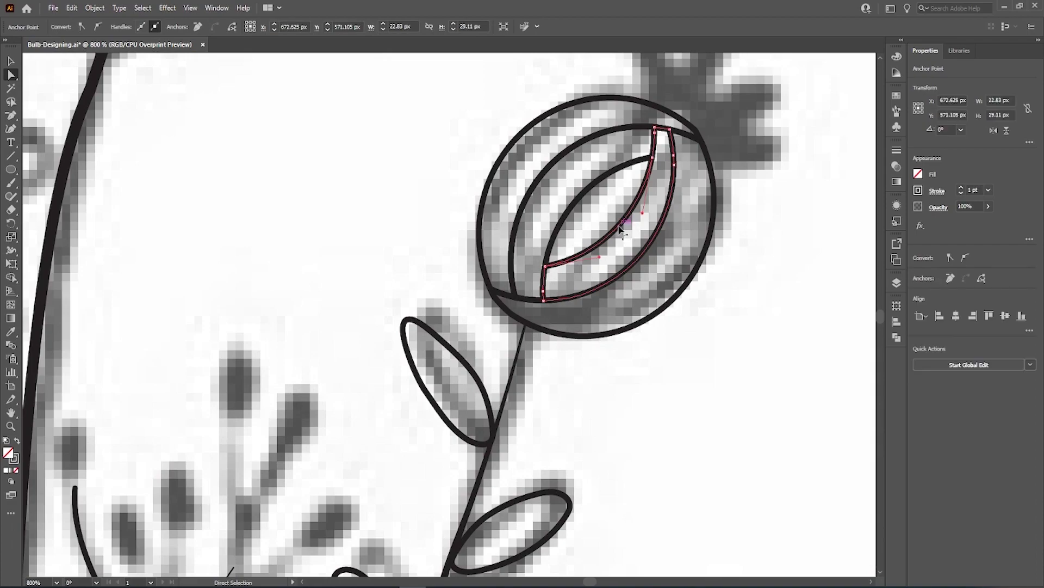
{"action": "key", "text": "shift+asciitilde"}
{"action": "key", "text": "ctrl+shift+a"}
Draw a small circle in the centre of the seed pod's innermost segment.
{"action": "key", "text": "a"}
{"action": "left_click_drag", "start_coordinate": [597, 211], "coordinate": [621, 239]}
{"action": "key", "text": "v"}
{"action": "left_click", "coordinate": [753, 234]}
Trace the spiky crown on top of the seed pod with the Pen tool, ending at the pod's outline.
{"action": "scroll", "coordinate": [739, 228], "scroll_direction": "up", "scroll_amount": 3}
{"action": "scroll", "coordinate": [719, 219], "scroll_direction": "down", "scroll_amount": 1}
{"action": "key", "text": "p"}
{"action": "left_click", "coordinate": [671, 209]}
{"action": "left_click_drag", "start_coordinate": [663, 162], "coordinate": [695, 196]}
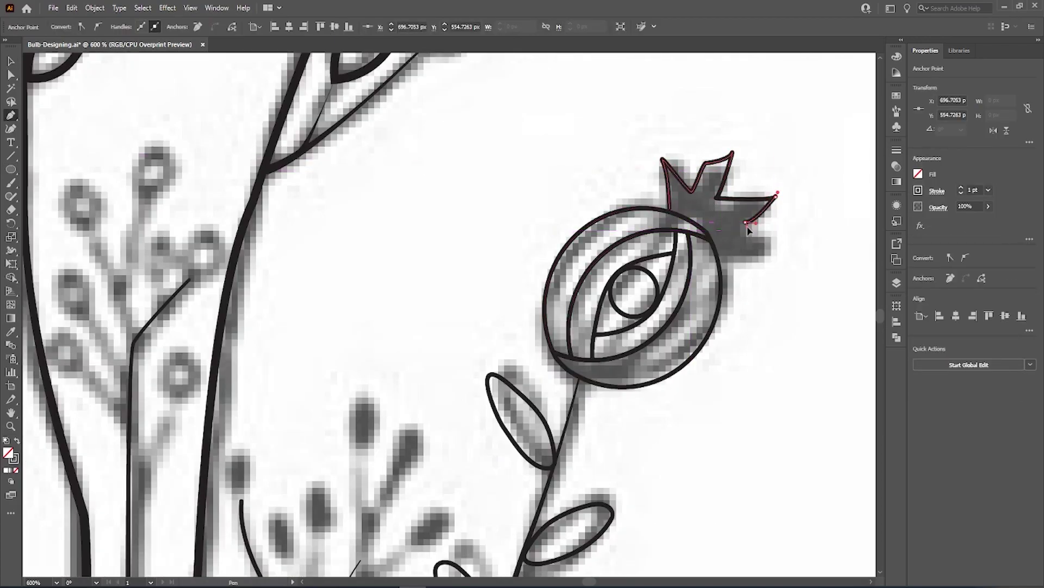
{"action": "left_click", "coordinate": [726, 267]}
{"action": "key", "text": "v"}
{"action": "left_click", "coordinate": [773, 281]}
Trace the leaf with its pointed tip on the right side of the peony's stem using the Pen tool.
{"action": "scroll", "coordinate": [773, 281], "scroll_direction": "down", "scroll_amount": 4}
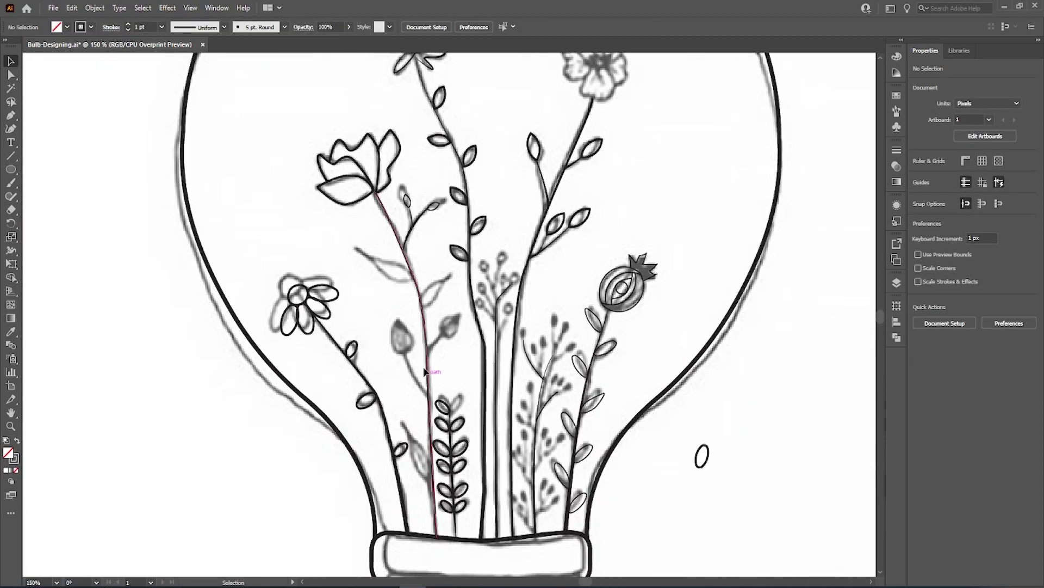
{"action": "scroll", "coordinate": [435, 313], "scroll_direction": "up", "scroll_amount": 3}
{"action": "key", "text": "p"}
{"action": "left_click_drag", "start_coordinate": [495, 223], "coordinate": [496, 224]}
{"action": "key", "text": "ctrl+z"}
{"action": "left_click_drag", "start_coordinate": [466, 233], "coordinate": [496, 236]}
{"action": "left_click", "coordinate": [466, 232], "text": "alt"}
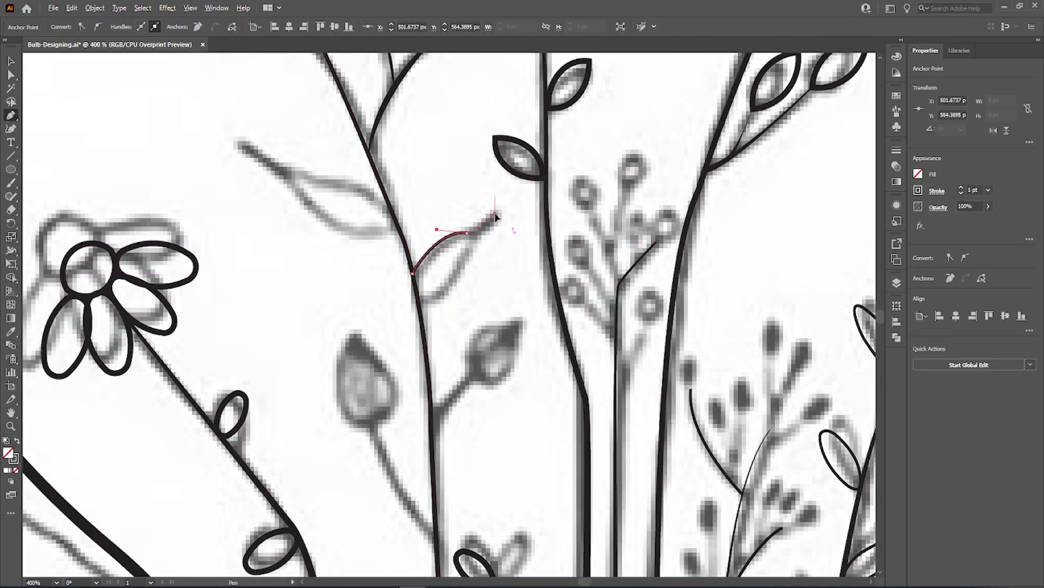
{"action": "left_click_drag", "start_coordinate": [369, 321], "coordinate": [368, 321]}
Taper the leaf's extended tip to a fine point with the Width tool and align the anchors where its edges meet.
{"action": "scroll", "coordinate": [475, 205], "scroll_direction": "up", "scroll_amount": 2}
{"action": "key", "text": "a"}
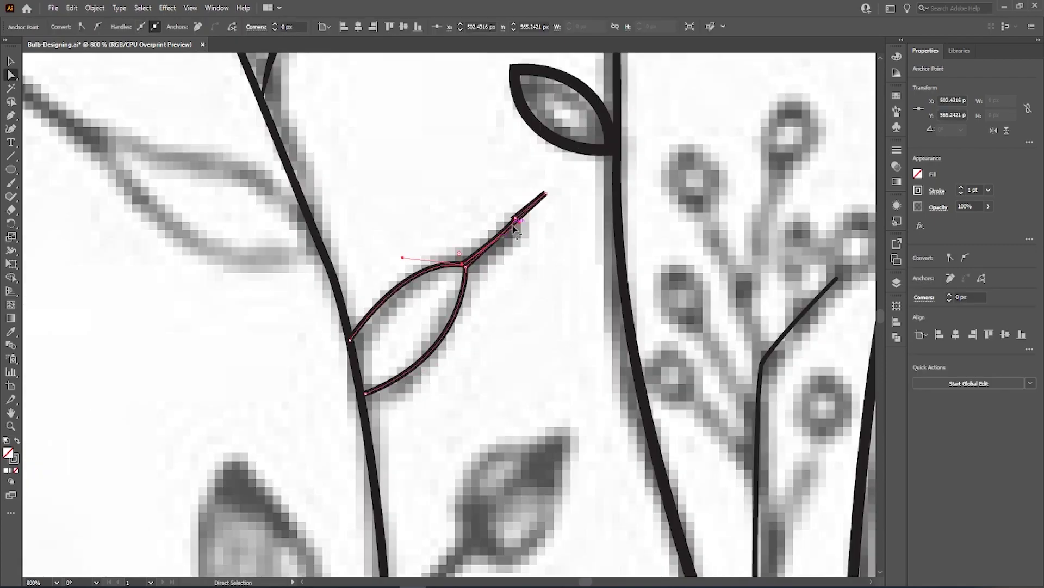
{"action": "scroll", "coordinate": [513, 224], "scroll_direction": "up", "scroll_amount": 2}
{"action": "key", "text": "shift+w"}
{"action": "left_click_drag", "start_coordinate": [573, 162], "coordinate": [577, 165]}
{"action": "key", "text": "v"}
{"action": "scroll", "coordinate": [374, 397], "scroll_direction": "up", "scroll_amount": 1}
{"action": "key", "text": "a"}
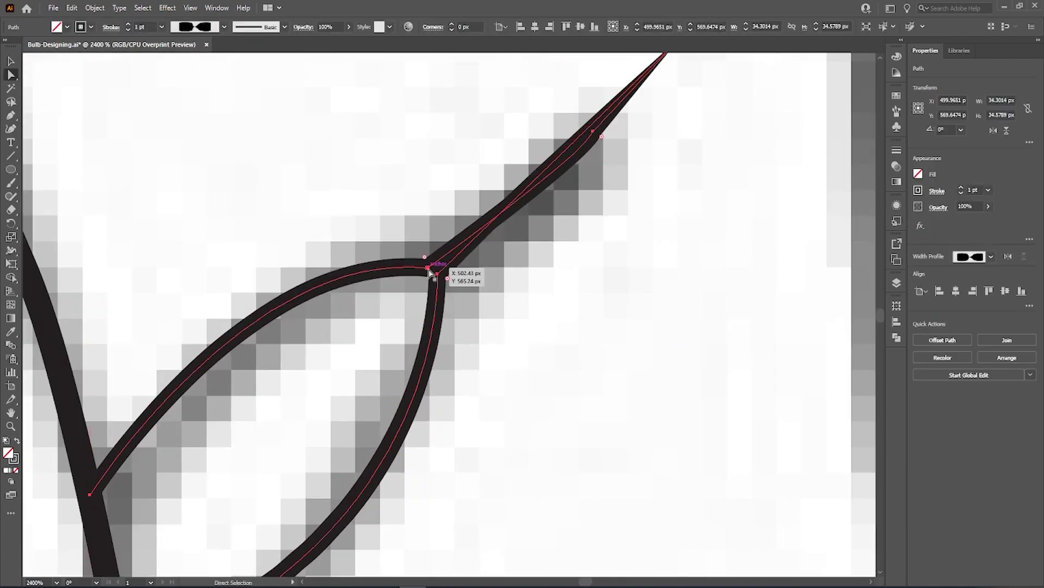
{"action": "left_click_drag", "start_coordinate": [441, 279], "coordinate": [555, 297]}
Place a horizontally flipped copy of the tapered leaf on the opposite side of the peony's stem and fit it to the sketch.
{"action": "scroll", "coordinate": [555, 296], "scroll_direction": "down", "scroll_amount": 3}
{"action": "left_click", "coordinate": [534, 335]}
{"action": "left_click_drag", "start_coordinate": [533, 336], "coordinate": [594, 368]}
{"action": "left_click_drag", "start_coordinate": [577, 348], "coordinate": [204, 254]}
{"action": "left_click", "coordinate": [993, 131]}
{"action": "left_click_drag", "start_coordinate": [272, 288], "coordinate": [418, 276]}
{"action": "left_click", "coordinate": [349, 243]}
{"action": "left_click_drag", "start_coordinate": [312, 338], "coordinate": [437, 326]}
{"action": "key", "text": "plus"}
{"action": "left_click", "coordinate": [324, 286]}
Trace the right-hand bud's stalk and the lower curve of its outline with the Pen tool.
{"action": "scroll", "coordinate": [338, 223], "scroll_direction": "up", "scroll_amount": 3}
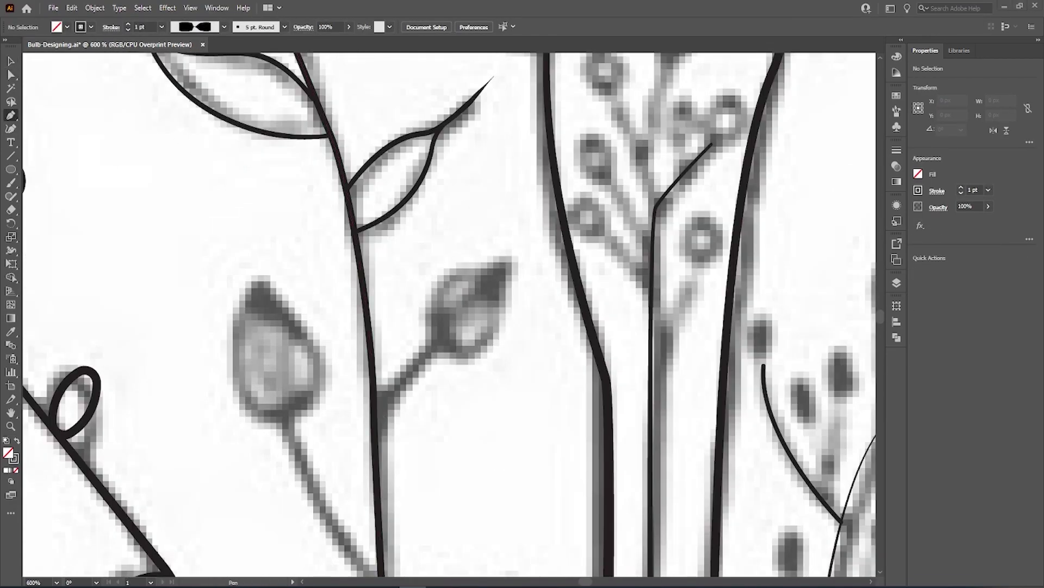
{"action": "left_click", "coordinate": [434, 344]}
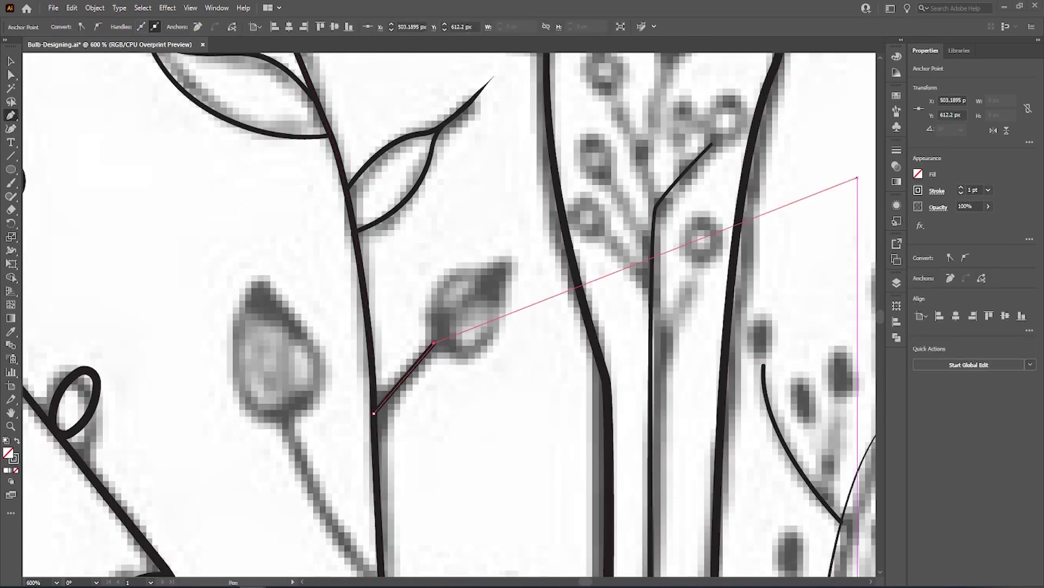
{"action": "left_click", "coordinate": [509, 263]}
{"action": "left_click_drag", "start_coordinate": [476, 354], "coordinate": [428, 367]}
{"action": "left_click", "coordinate": [437, 341]}
{"action": "key", "text": "a"}
{"action": "left_click", "coordinate": [489, 389]}
Complete the bud's outline with a matching upper curve running from the stalk to the tip.
{"action": "left_click", "coordinate": [506, 313]}
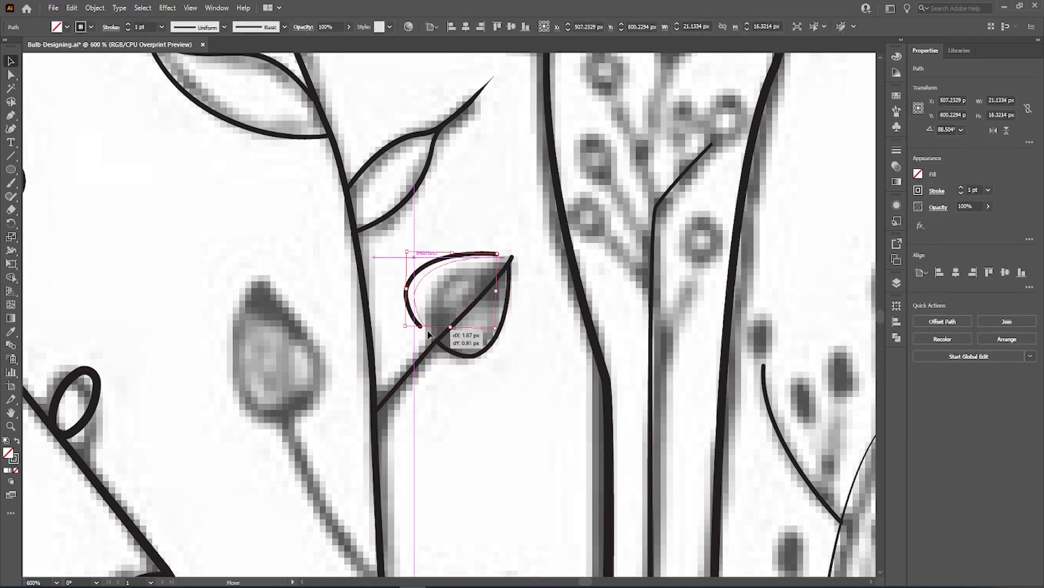
{"action": "left_click_drag", "start_coordinate": [421, 327], "coordinate": [437, 338]}
{"action": "left_click", "coordinate": [525, 265]}
{"action": "scroll", "coordinate": [524, 265], "scroll_direction": "up", "scroll_amount": 2}
{"action": "left_click_drag", "start_coordinate": [466, 261], "coordinate": [495, 261]}
{"action": "left_click", "coordinate": [456, 341]}
Adjust the end of the stalk inside the bud and taper it to a fine vein with the Width tool.
{"action": "key", "text": "a"}
{"action": "left_click", "coordinate": [498, 256]}
{"action": "left_click", "coordinate": [498, 264]}
{"action": "scroll", "coordinate": [521, 275], "scroll_direction": "up", "scroll_amount": 3}
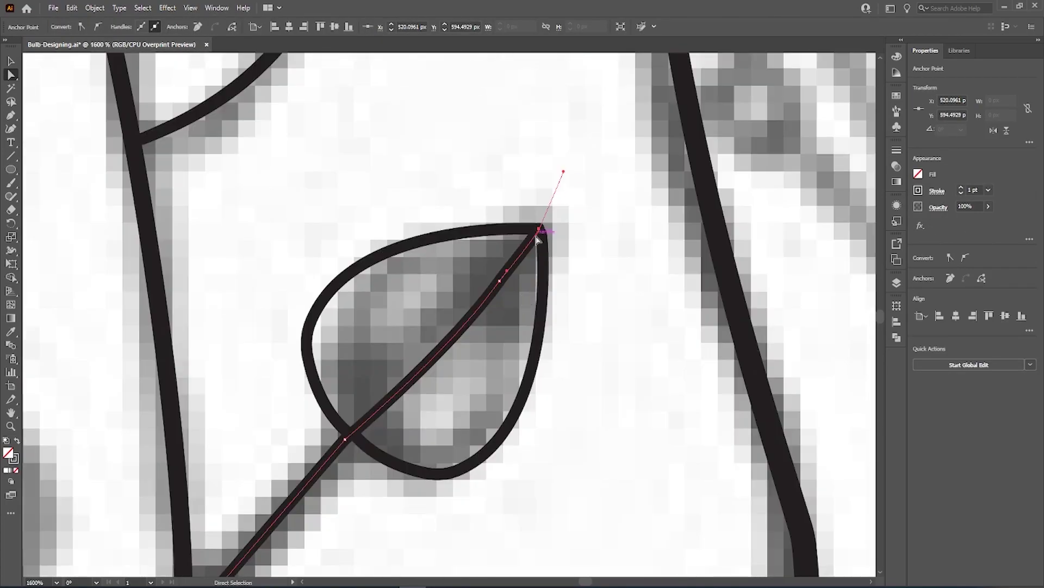
{"action": "key", "text": "shift+w"}
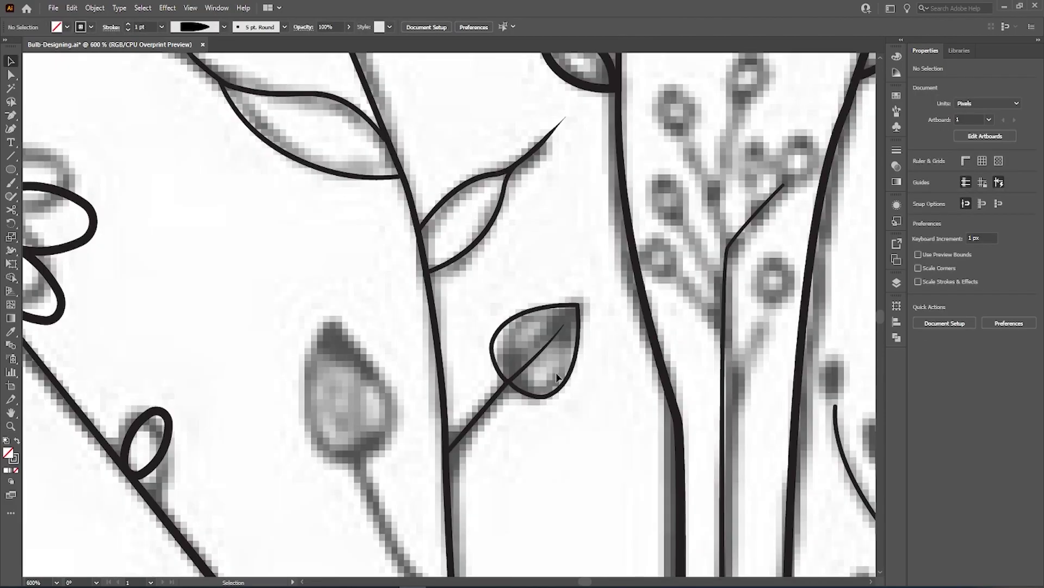
{"action": "key", "text": "v"}
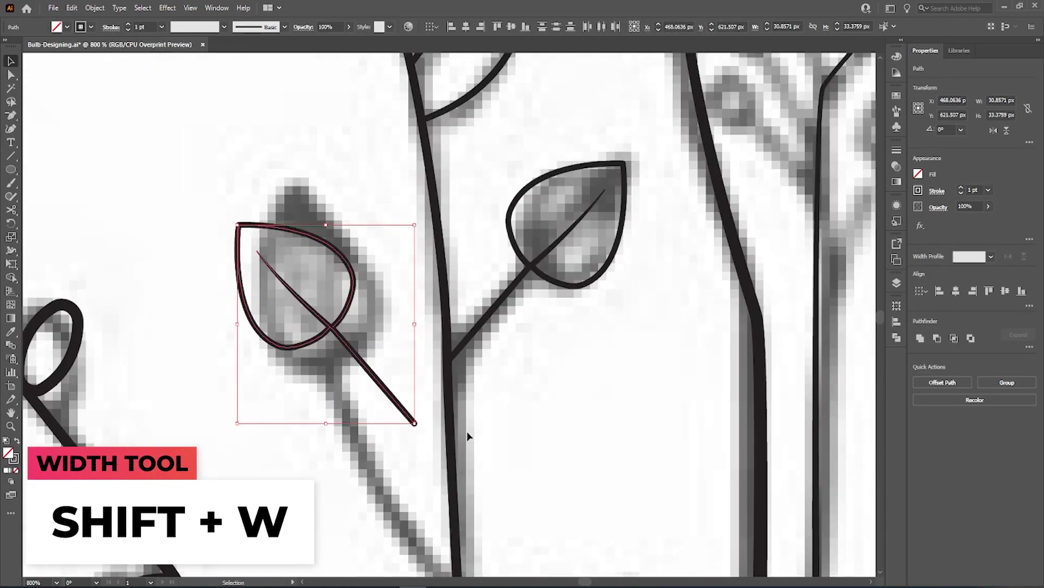
Fit the mirrored copy of the bud and stalk over the sketched bud on the left of the stem, aligning its tip.
{"action": "left_click_drag", "start_coordinate": [415, 421], "coordinate": [382, 439]}
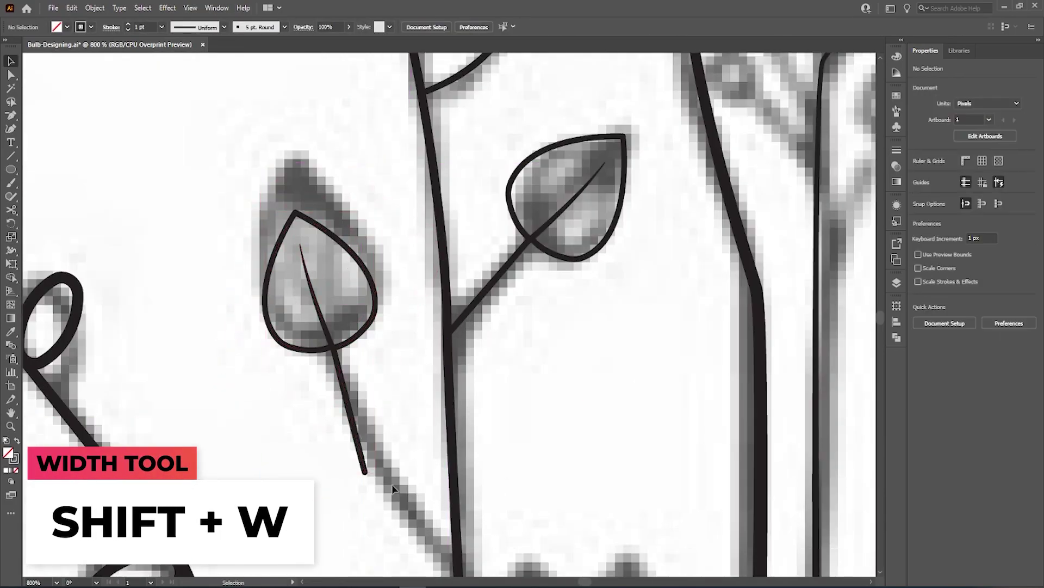
{"action": "left_click", "coordinate": [405, 457]}
{"action": "key", "text": "shift+grave"}
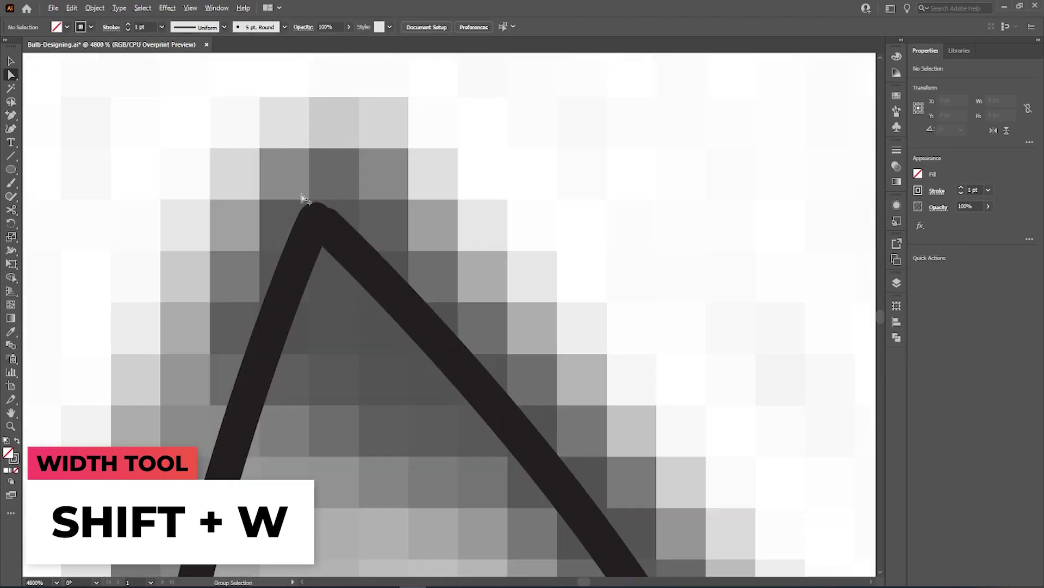
{"action": "left_click_drag", "start_coordinate": [314, 219], "coordinate": [325, 228]}
{"action": "left_click", "coordinate": [490, 266]}
Copy the tapered leaf to the lower left side of the peony's stem and rotate it to follow the sketch.
{"action": "scroll", "coordinate": [505, 285], "scroll_direction": "down", "scroll_amount": 9}
{"action": "scroll", "coordinate": [555, 365], "scroll_direction": "up", "scroll_amount": 1}
{"action": "scroll", "coordinate": [589, 330], "scroll_direction": "down", "scroll_amount": 2}
{"action": "scroll", "coordinate": [536, 327], "scroll_direction": "up", "scroll_amount": 2}
{"action": "left_click", "coordinate": [558, 242]}
{"action": "key", "text": "v"}
{"action": "left_click_drag", "start_coordinate": [559, 243], "coordinate": [582, 420], "text": "alt"}
{"action": "scroll", "coordinate": [586, 539], "scroll_direction": "up", "scroll_amount": 2}
{"action": "left_click_drag", "start_coordinate": [445, 196], "coordinate": [482, 163]}
{"action": "left_click_drag", "start_coordinate": [486, 184], "coordinate": [540, 292]}
Refine the lower leaf's anchor points in isolation mode so it meets the stem, and leave isolation mode.
{"action": "scroll", "coordinate": [538, 326], "scroll_direction": "up", "scroll_amount": 1}
{"action": "double_click", "coordinate": [583, 369]}
{"action": "left_click", "coordinate": [588, 354]}
{"action": "key", "text": "a"}
{"action": "left_click", "coordinate": [569, 361]}
{"action": "scroll", "coordinate": [568, 360], "scroll_direction": "down", "scroll_amount": 3}
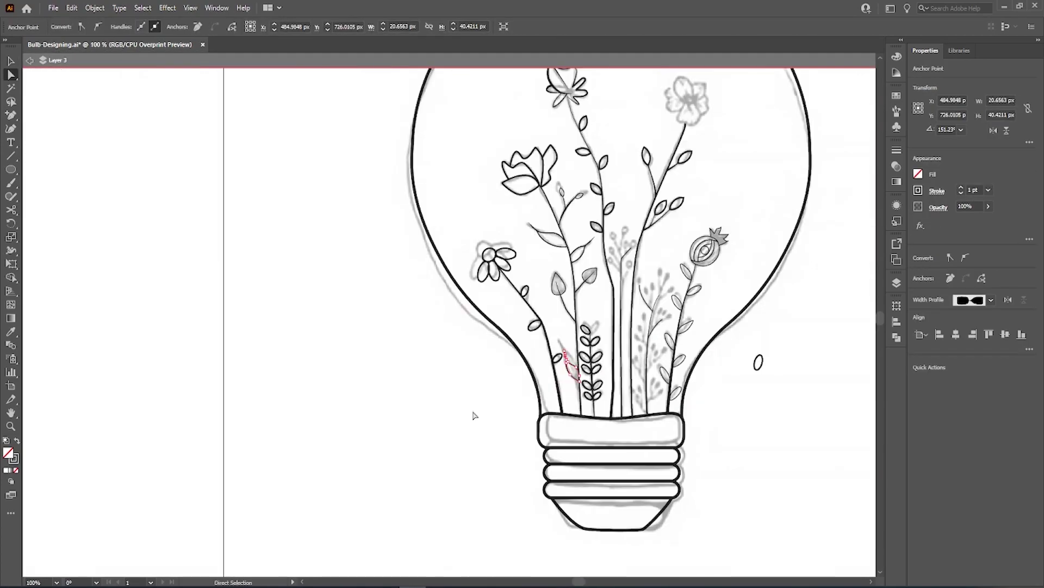
{"action": "scroll", "coordinate": [577, 356], "scroll_direction": "down", "scroll_amount": 2}
{"action": "double_click", "coordinate": [585, 351]}
{"action": "scroll", "coordinate": [585, 351], "scroll_direction": "down", "scroll_amount": 1}
{"action": "left_click_drag", "start_coordinate": [599, 327], "coordinate": [484, 396]}
Compare the traced line art with the sketch by repeatedly hiding and showing Layer 2.
{"action": "left_click", "coordinate": [896, 282]}
{"action": "left_click", "coordinate": [719, 307]}
{"action": "left_click", "coordinate": [718, 308]}
{"action": "left_click", "coordinate": [719, 309]}
{"action": "left_click", "coordinate": [719, 309]}
{"action": "left_click", "coordinate": [719, 308]}
{"action": "left_click", "coordinate": [718, 308]}
{"action": "left_click", "coordinate": [897, 283]}
Trace the right edge of the rosebud and the sepals on its right side with the Pen tool.
{"action": "scroll", "coordinate": [490, 136], "scroll_direction": "up", "scroll_amount": 5}
{"action": "scroll", "coordinate": [315, 250], "scroll_direction": "down", "scroll_amount": 3}
{"action": "key", "text": "p"}
{"action": "left_click", "coordinate": [259, 174]}
{"action": "left_click", "coordinate": [321, 187]}
{"action": "left_click_drag", "start_coordinate": [326, 192], "coordinate": [326, 197]}
{"action": "left_click", "coordinate": [317, 240]}
{"action": "left_click_drag", "start_coordinate": [349, 226], "coordinate": [356, 232]}
{"action": "scroll", "coordinate": [336, 221], "scroll_direction": "up", "scroll_amount": 3}
{"action": "left_click_drag", "start_coordinate": [299, 323], "coordinate": [305, 325]}
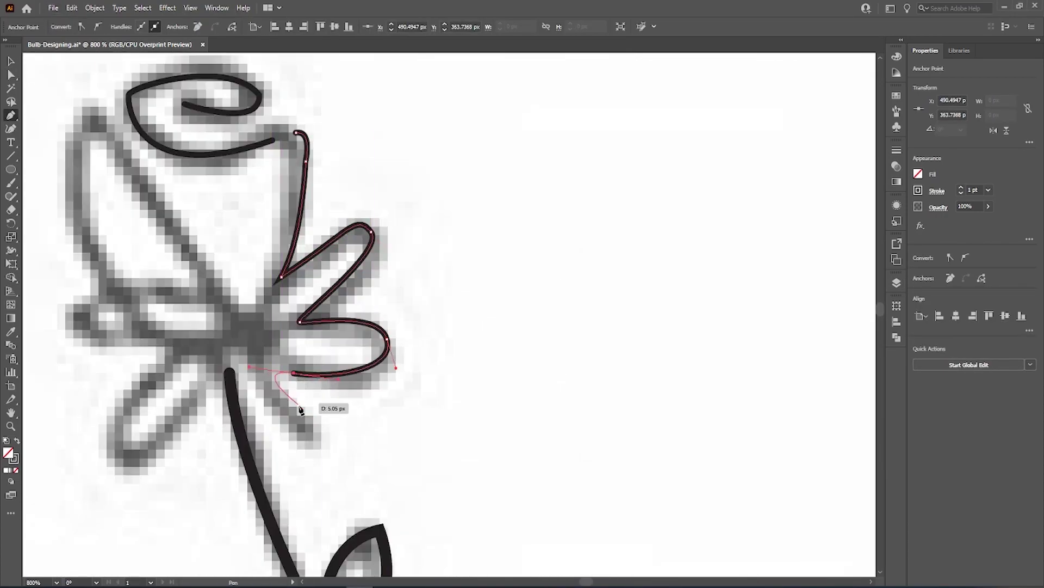
{"action": "left_click", "coordinate": [234, 373]}
Trace the rosebud's left petal and the sepals on its left side with the Pen tool.
{"action": "key", "text": "o"}
{"action": "key", "text": "p"}
{"action": "left_click", "coordinate": [236, 312]}
{"action": "left_click_drag", "start_coordinate": [93, 103], "coordinate": [88, 105]}
{"action": "left_click_drag", "start_coordinate": [95, 259], "coordinate": [117, 284]}
{"action": "left_click_drag", "start_coordinate": [191, 351], "coordinate": [210, 360]}
{"action": "left_click_drag", "start_coordinate": [232, 373], "coordinate": [224, 339]}
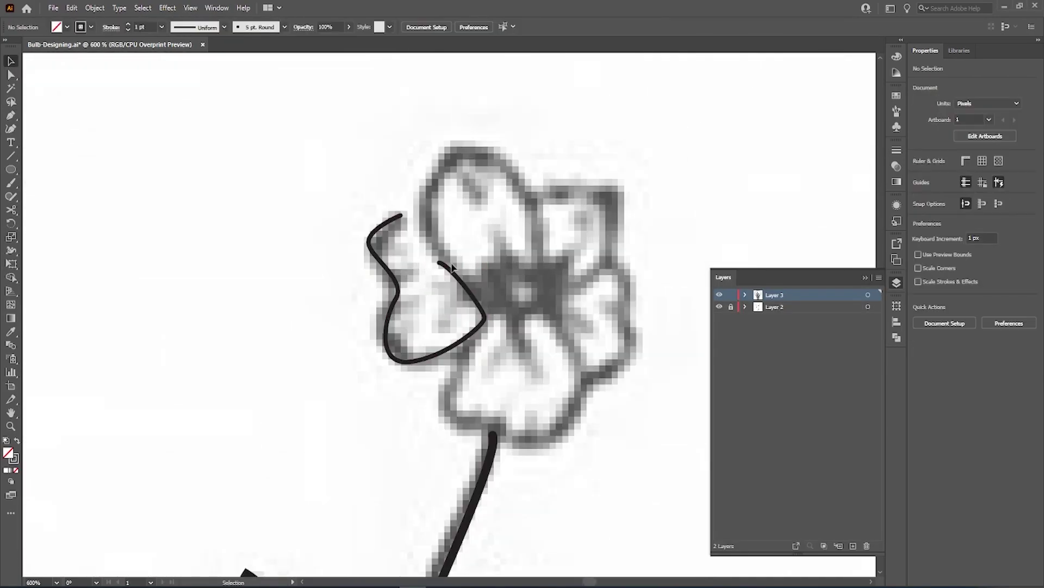
Continue tracing the open flower at the top of the right stem with its upper petal.
{"action": "left_click", "coordinate": [468, 149]}
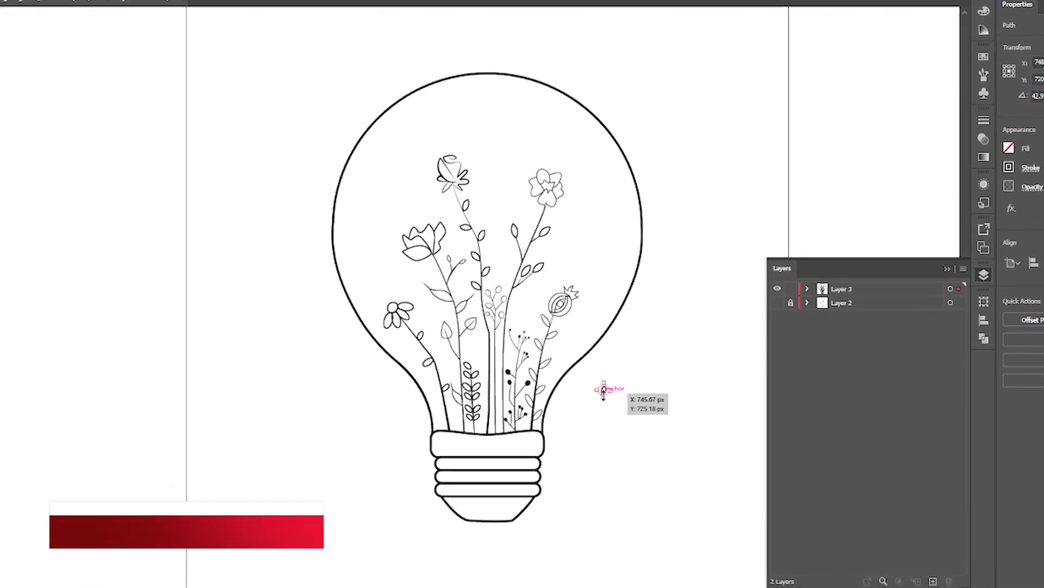
Move the spare oval leaf beside the bulb farther away from the drawing.
{"action": "left_click_drag", "start_coordinate": [598, 391], "coordinate": [652, 414]}
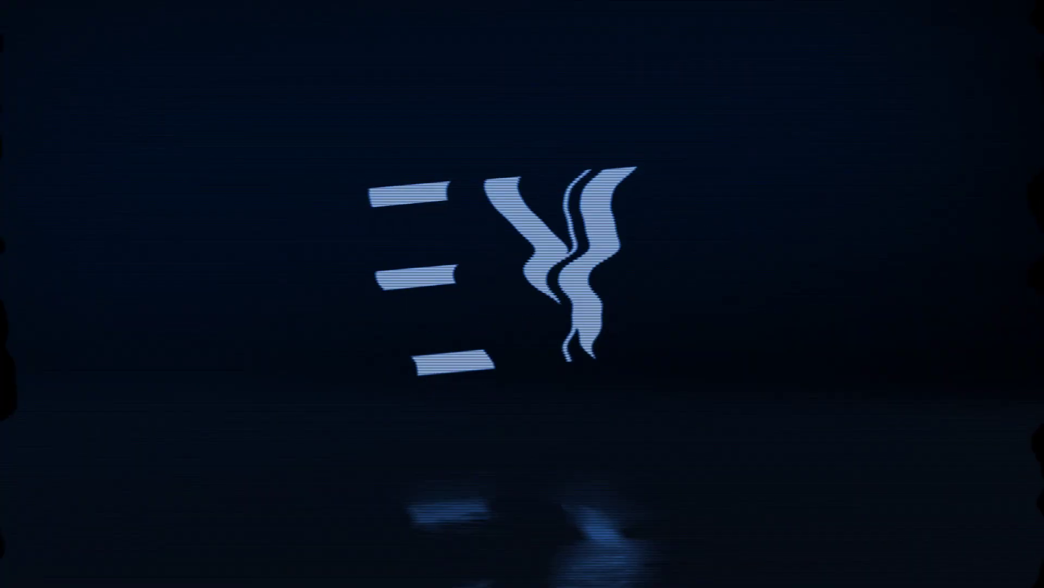